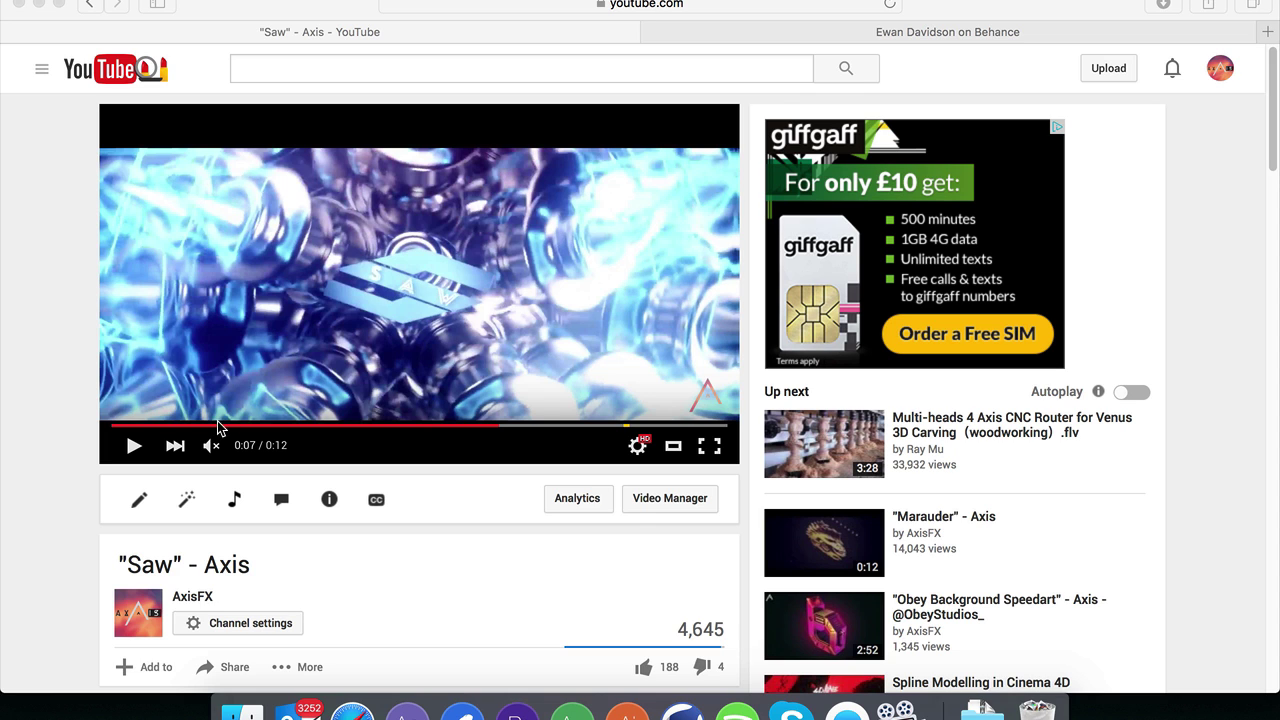
Step: Show the reference animation at 0:02 and switch to Cinema 4D
{"action": "left_click", "coordinate": [307, 557]}
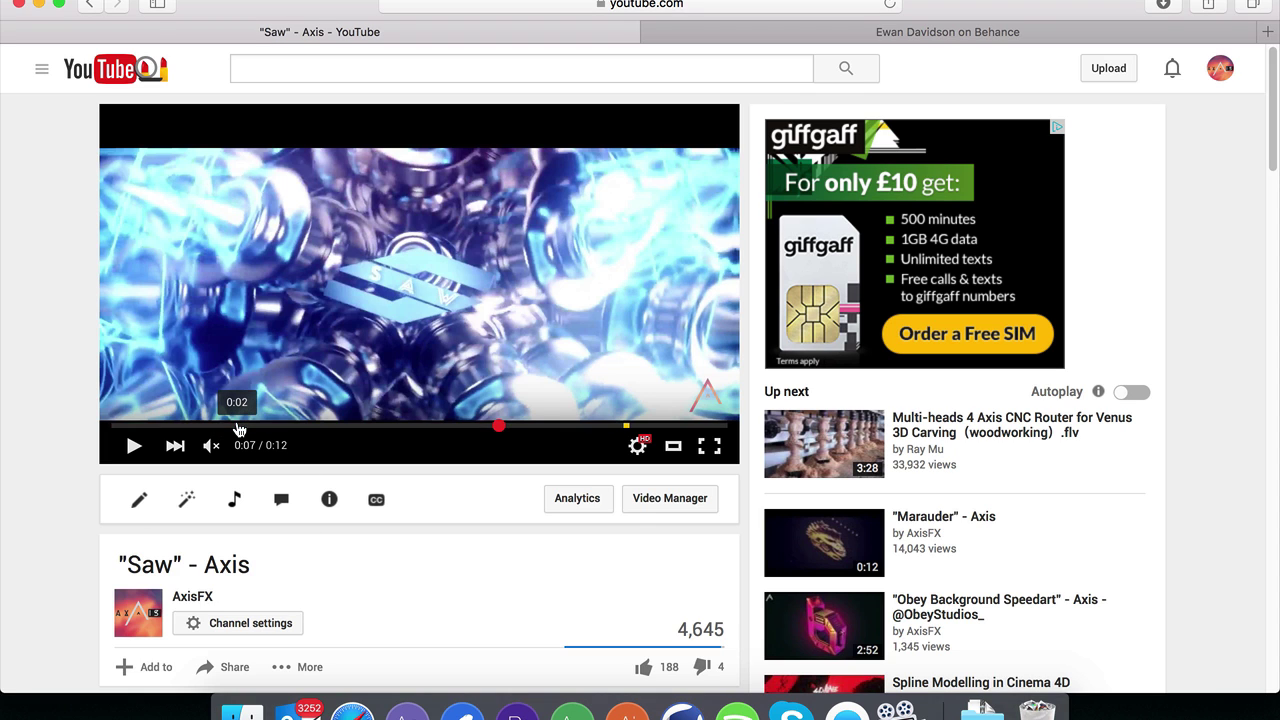
{"action": "left_click", "coordinate": [239, 427]}
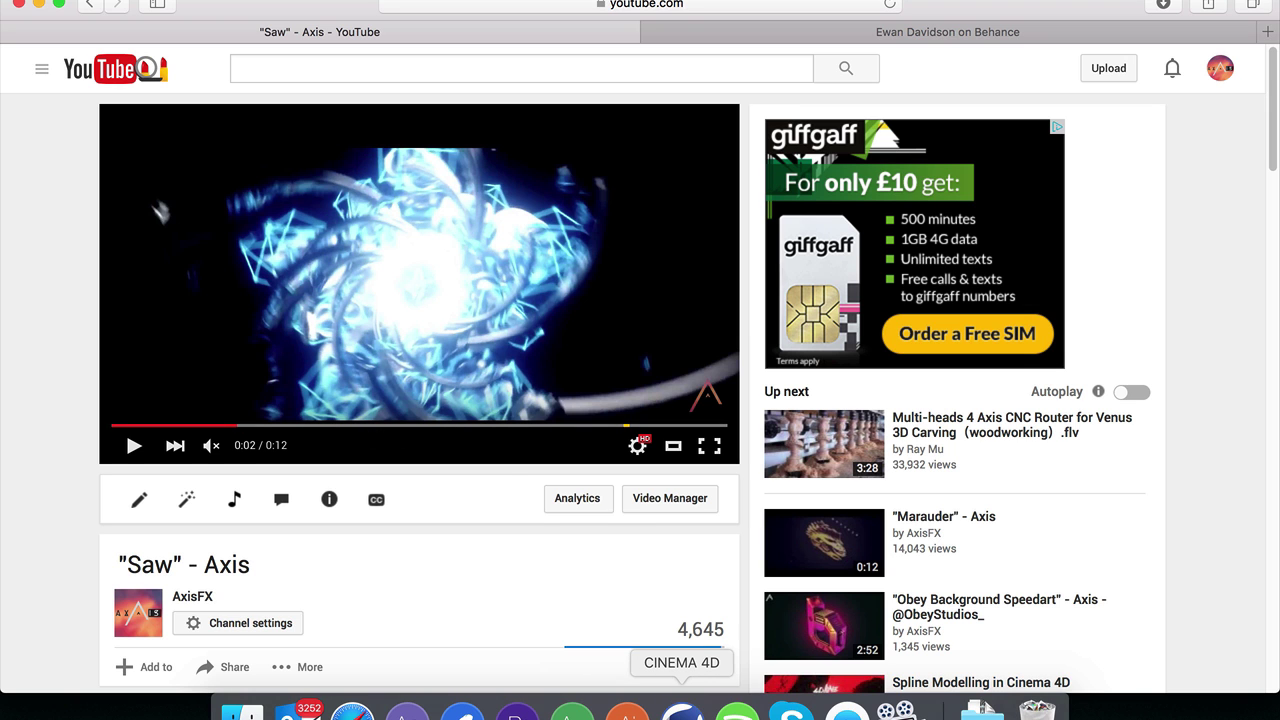
{"action": "left_click", "coordinate": [682, 710]}
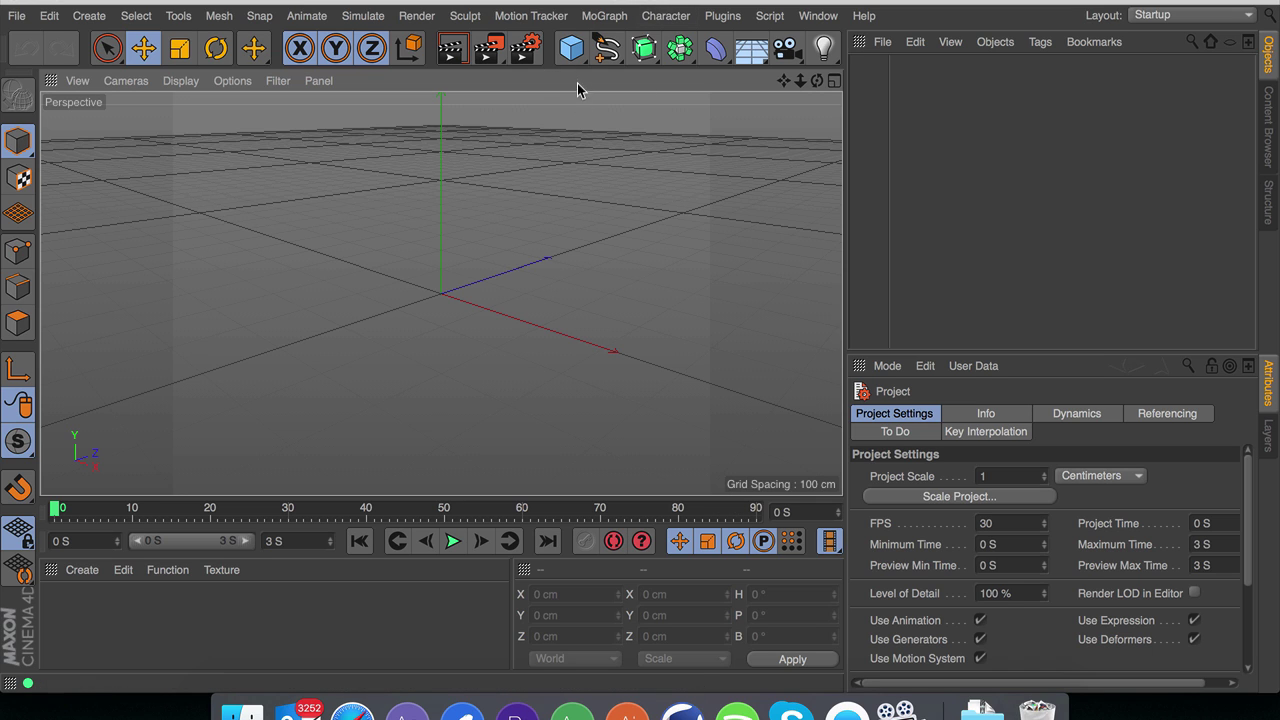
Step: Add a Loft with a circle spline as its child and scale the circle down to a radius of about 102 cm
{"action": "left_click", "coordinate": [646, 47]}
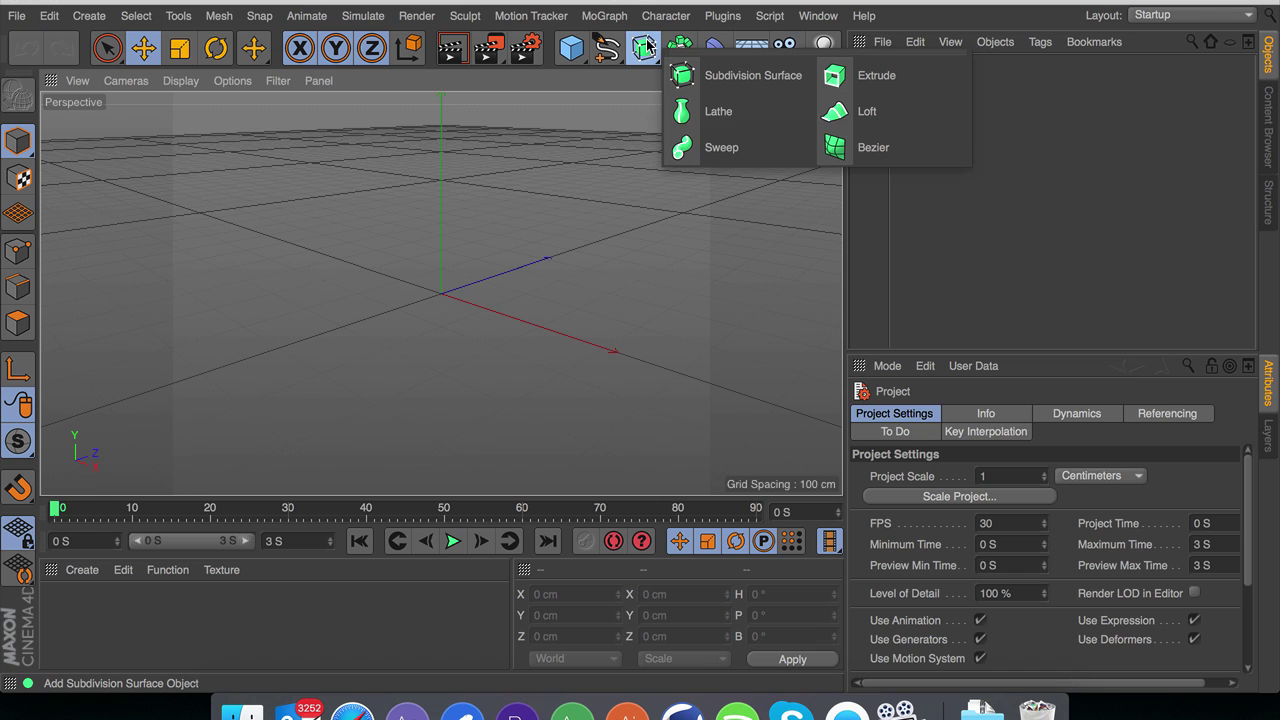
{"action": "left_click", "coordinate": [848, 118]}
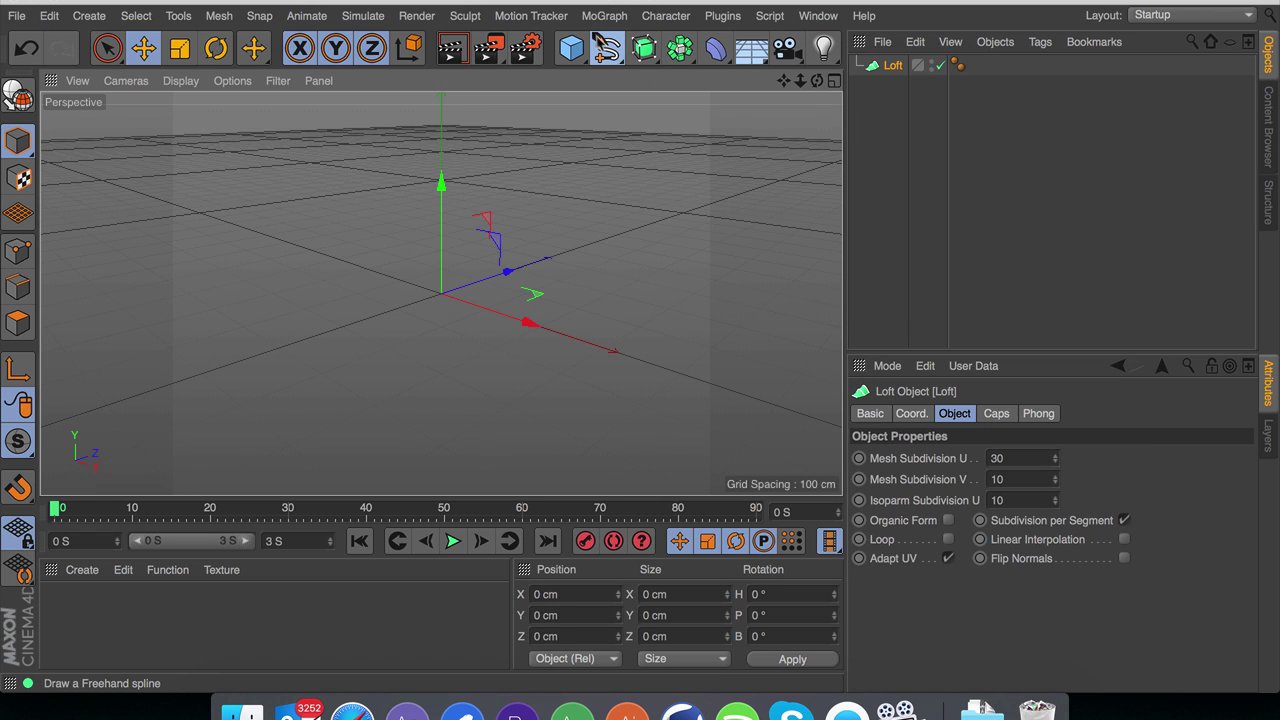
{"action": "left_click", "coordinate": [606, 47]}
{"action": "left_click", "coordinate": [770, 145]}
{"action": "key", "text": "t"}
{"action": "left_click_drag", "start_coordinate": [709, 277], "coordinate": [400, 317]}
{"action": "scroll", "coordinate": [400, 310], "scroll_direction": "up", "scroll_amount": 4}
{"action": "scroll", "coordinate": [490, 268], "scroll_direction": "up", "scroll_amount": 2}
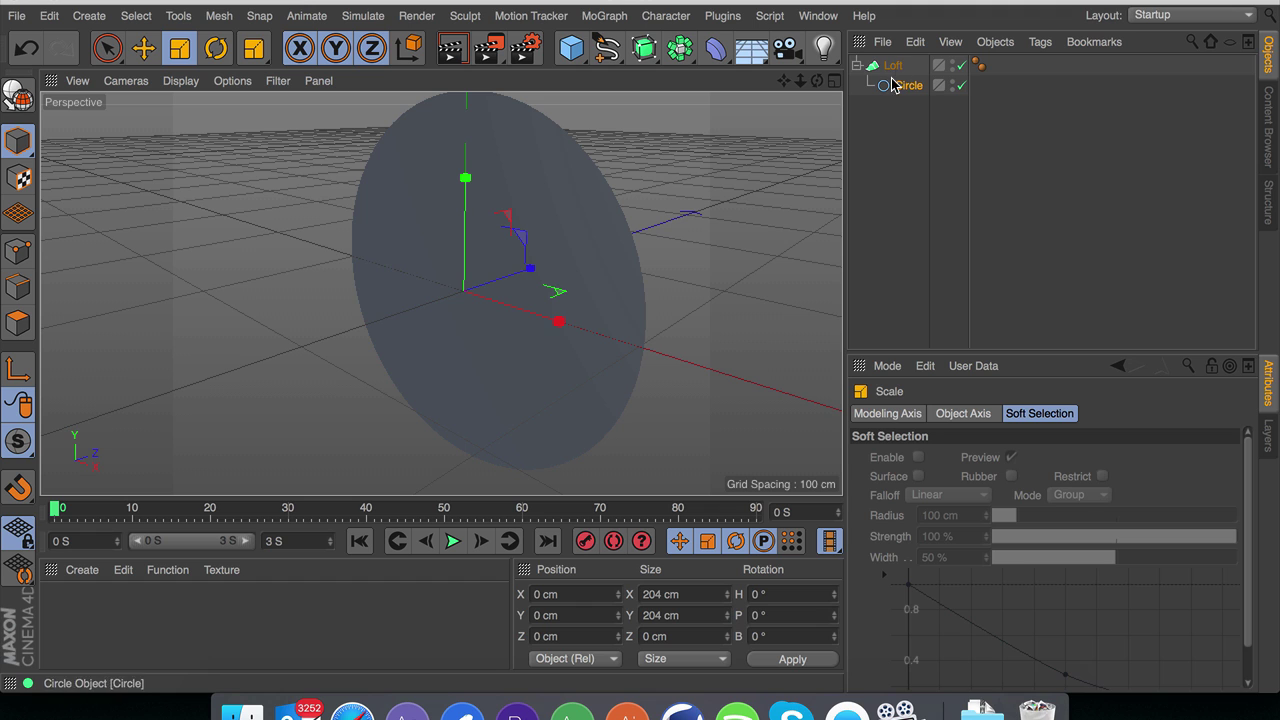
{"action": "left_click", "coordinate": [606, 48]}
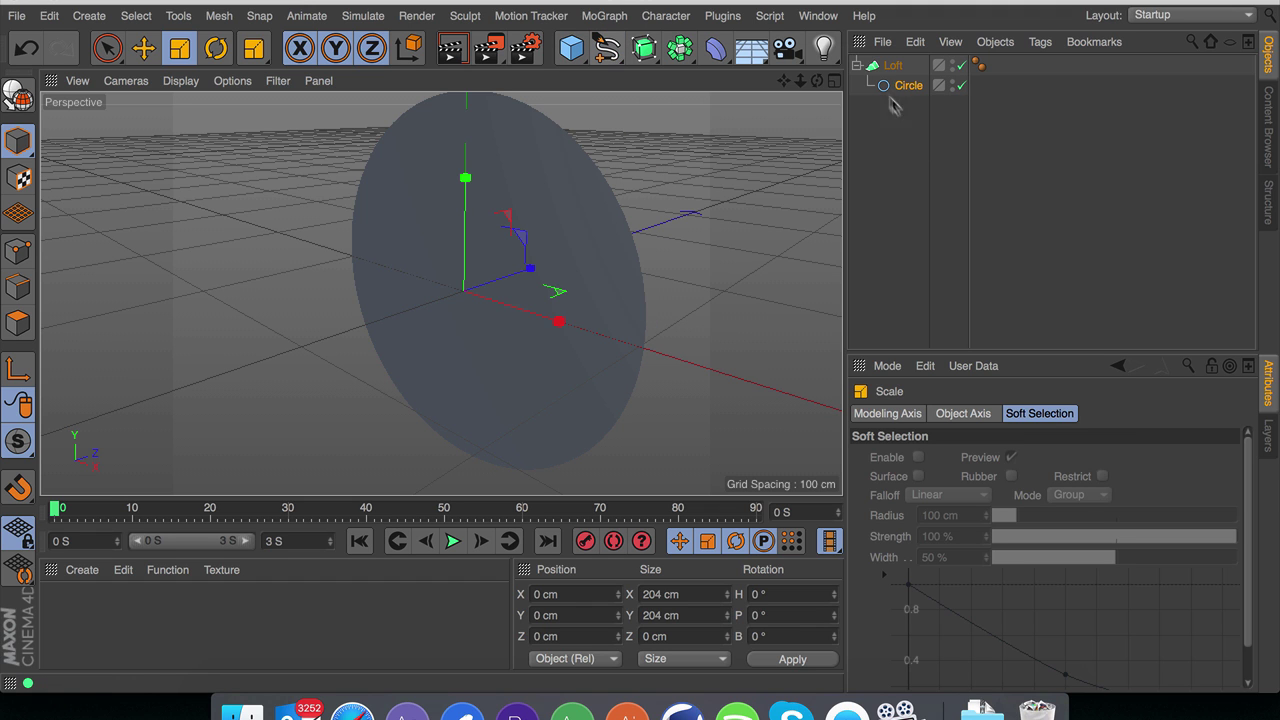
{"action": "left_click", "coordinate": [892, 65]}
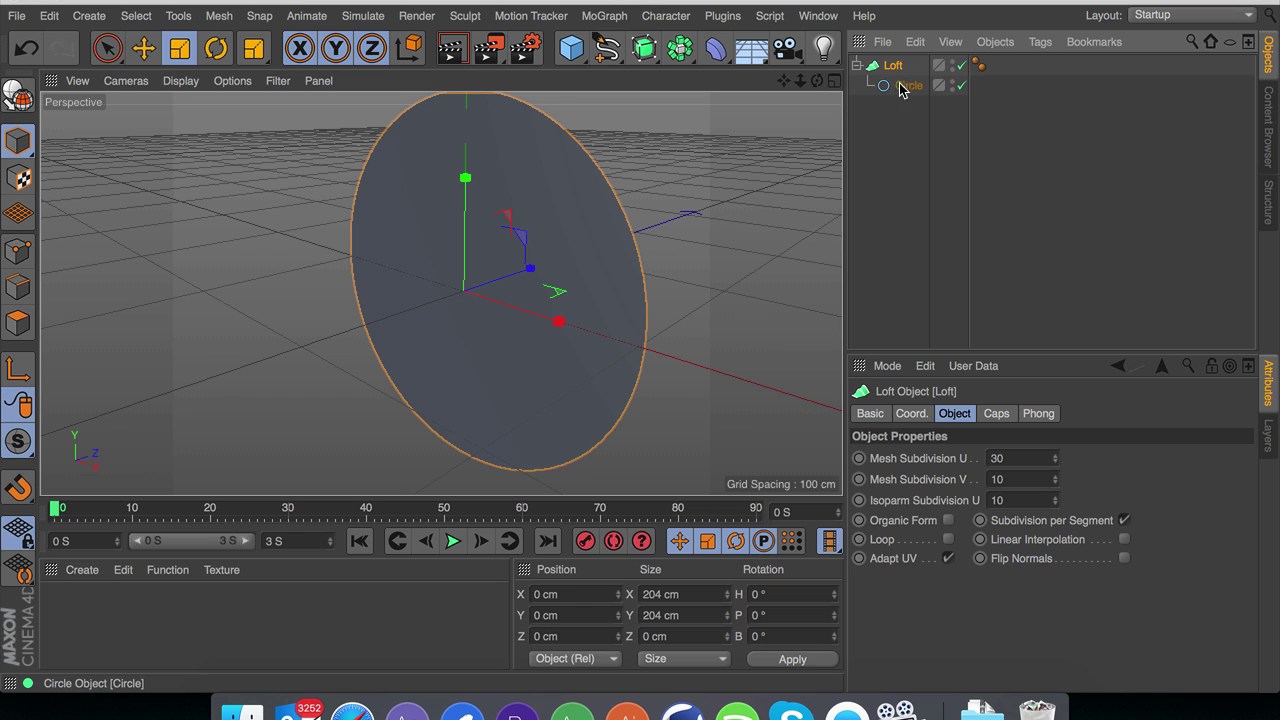
{"action": "left_click", "coordinate": [907, 87]}
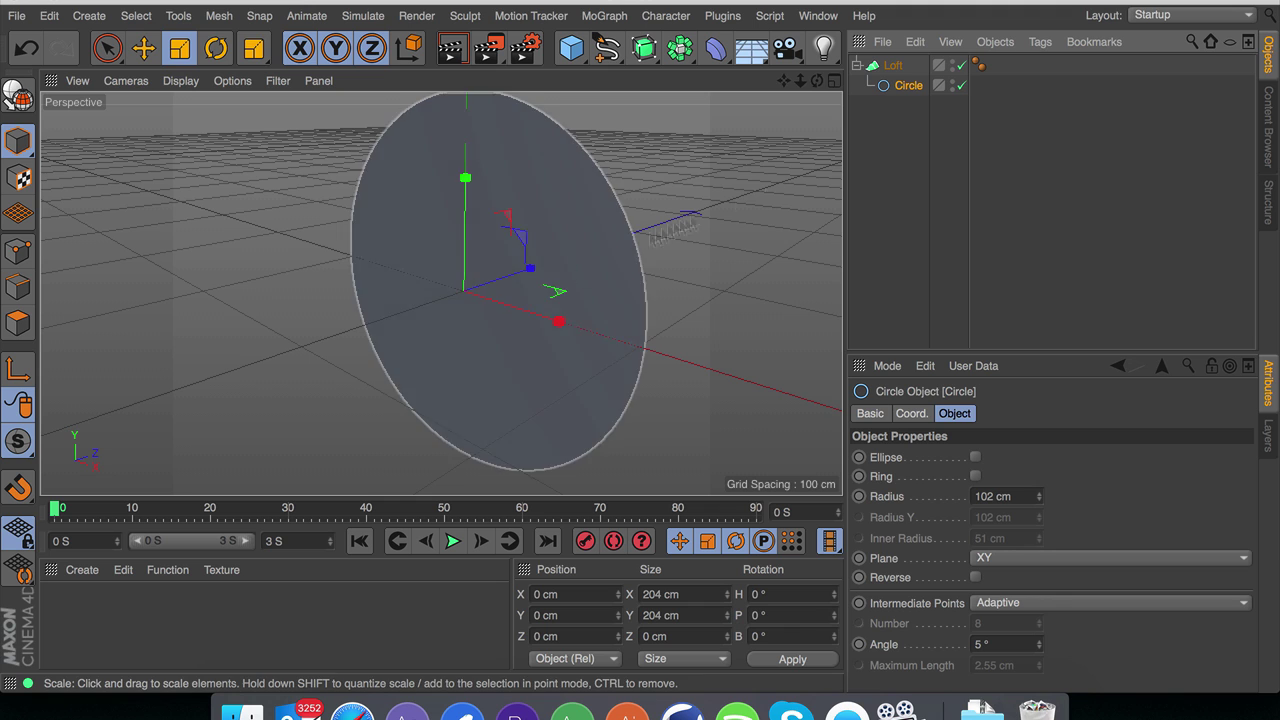
{"action": "key", "text": "e"}
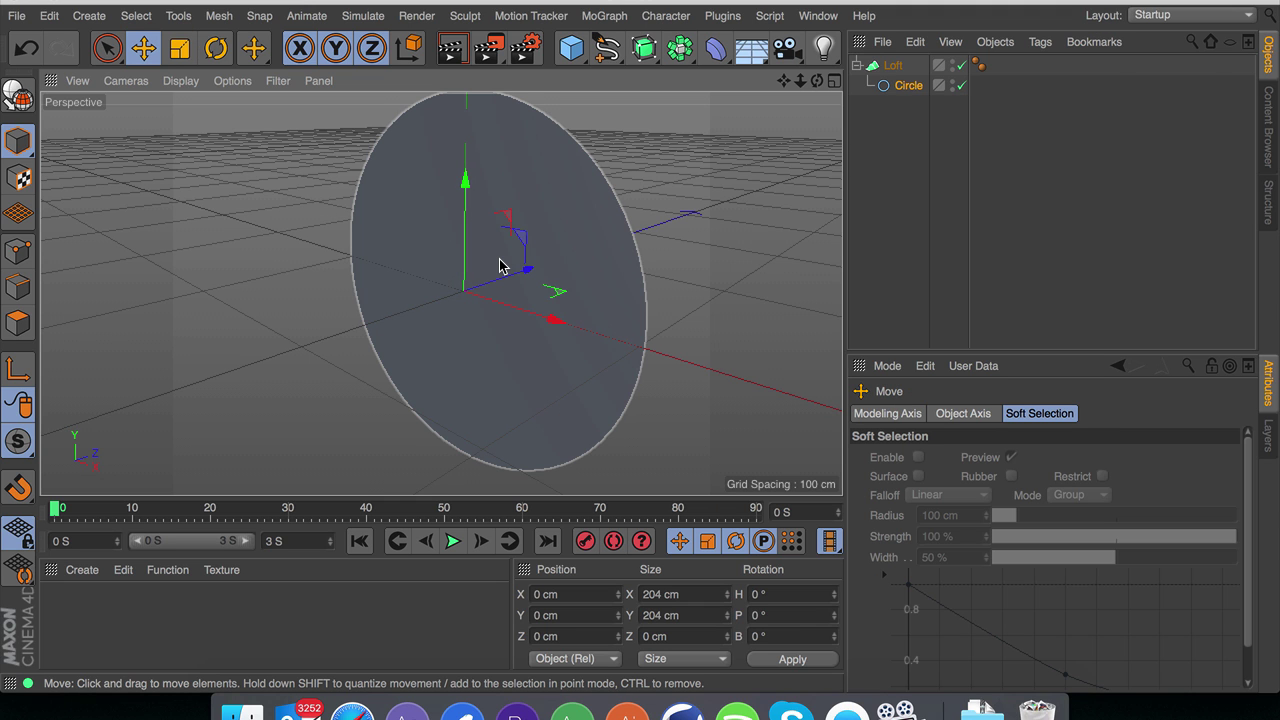
{"action": "key", "text": "t"}
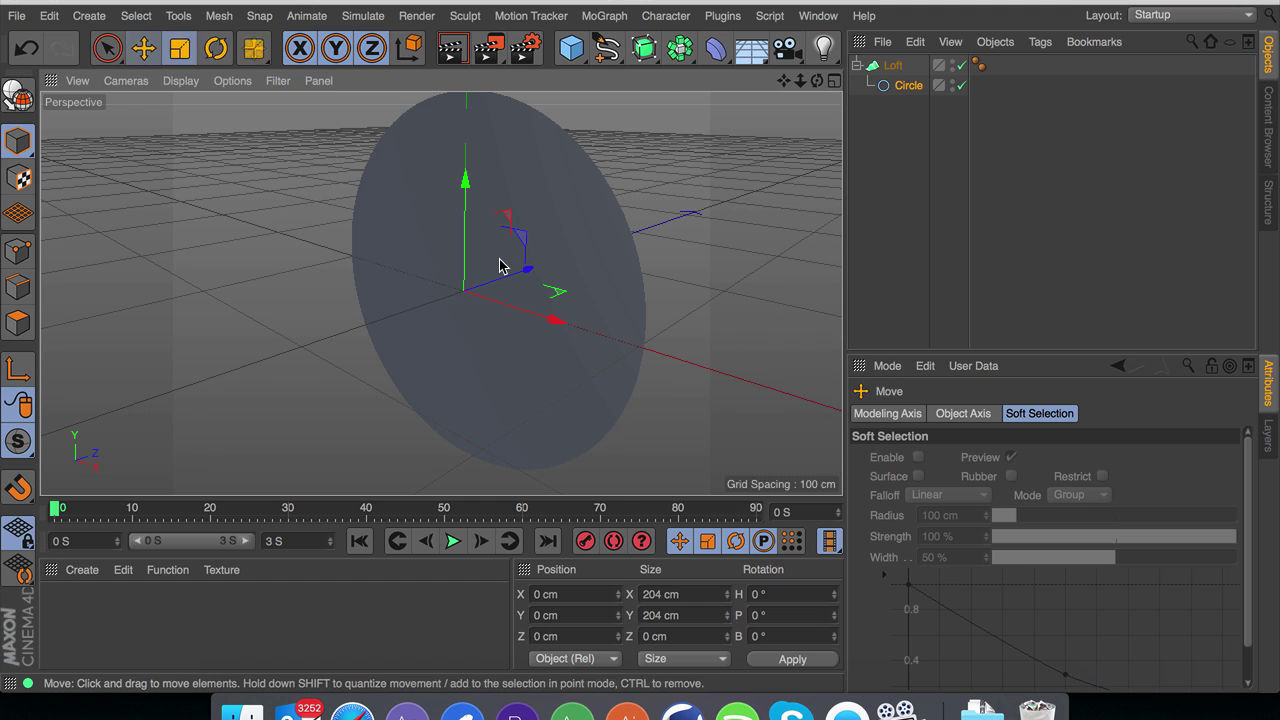
{"action": "key", "text": "e"}
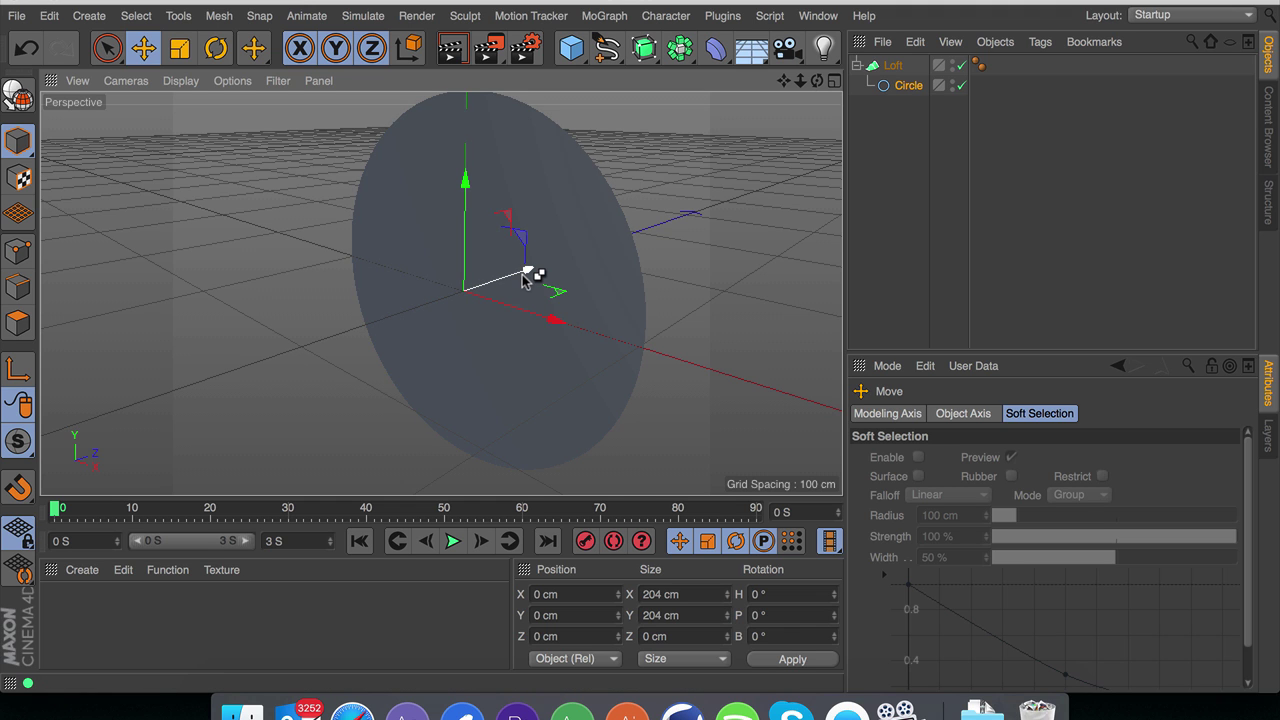
{"action": "left_click_drag", "start_coordinate": [522, 274], "coordinate": [457, 371]}
{"action": "key", "text": "super+z"}
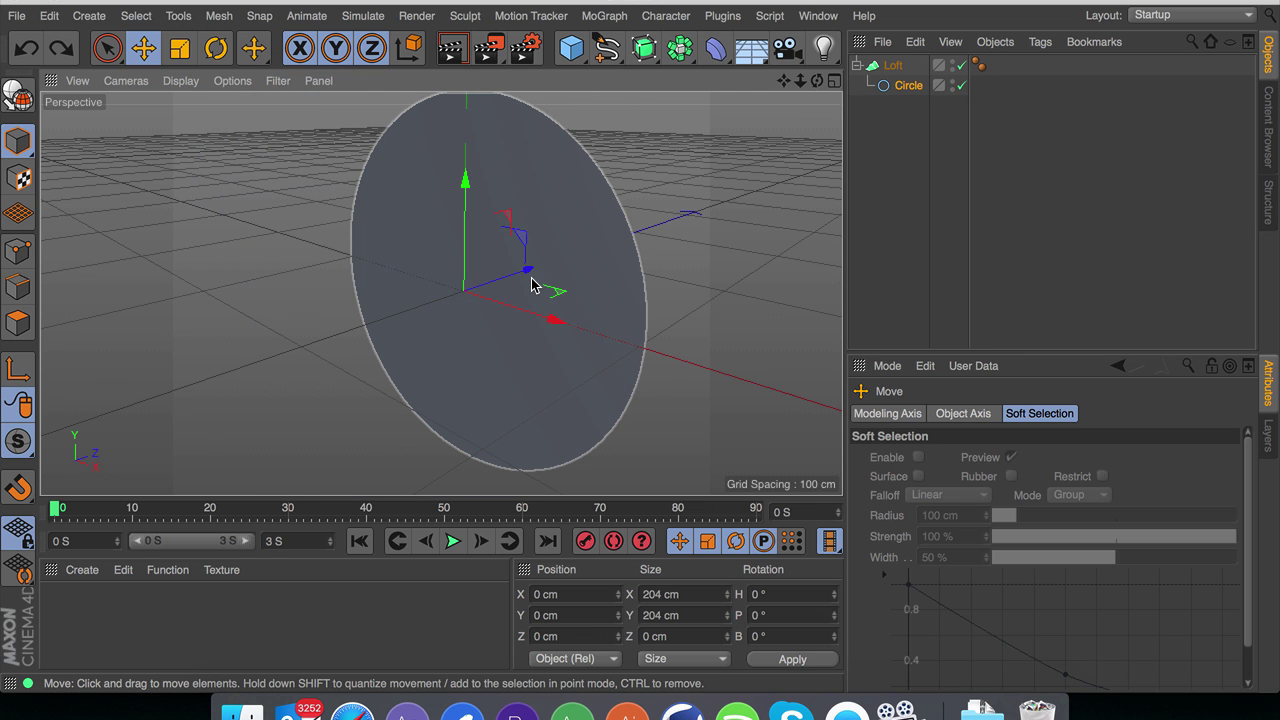
Step: Duplicate the circle toward negative Z and enlarge the copies into a flange, ending about 261 cm wide at about Z -94 cm
{"action": "scroll", "coordinate": [532, 285], "scroll_direction": "down", "scroll_amount": 4}
{"action": "scroll", "coordinate": [532, 285], "scroll_direction": "up", "scroll_amount": 4}
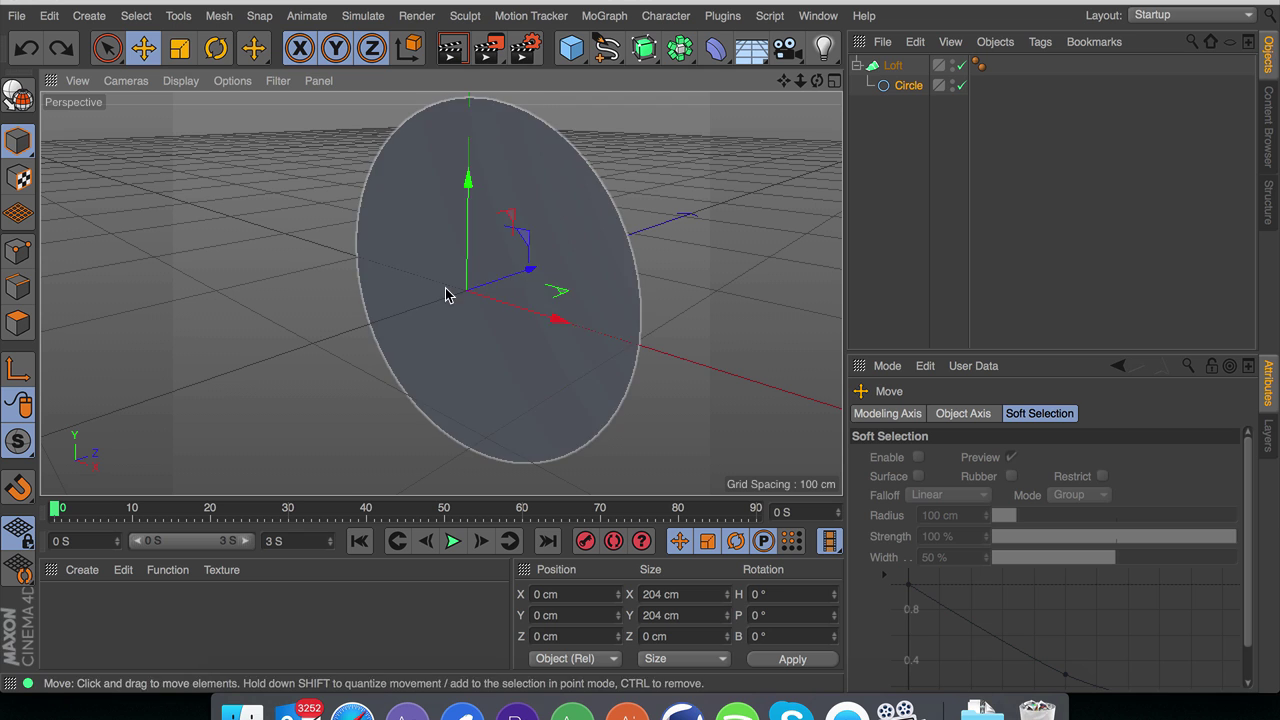
{"action": "scroll", "coordinate": [527, 280], "scroll_direction": "down", "scroll_amount": 5}
{"action": "scroll", "coordinate": [527, 280], "scroll_direction": "up", "scroll_amount": 3}
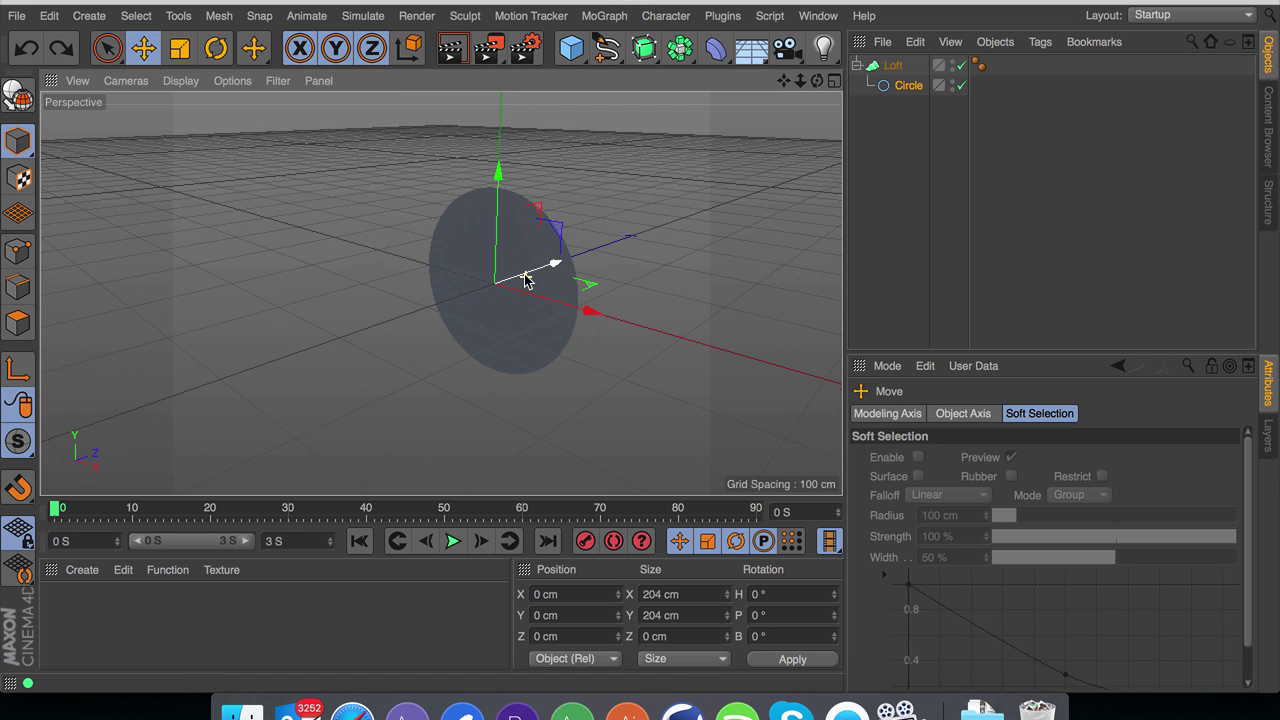
{"action": "left_click_drag", "start_coordinate": [537, 269], "coordinate": [477, 288], "text": "ctrl"}
{"action": "key", "text": "t"}
{"action": "left_click_drag", "start_coordinate": [580, 274], "coordinate": [843, 272]}
{"action": "key", "text": "e"}
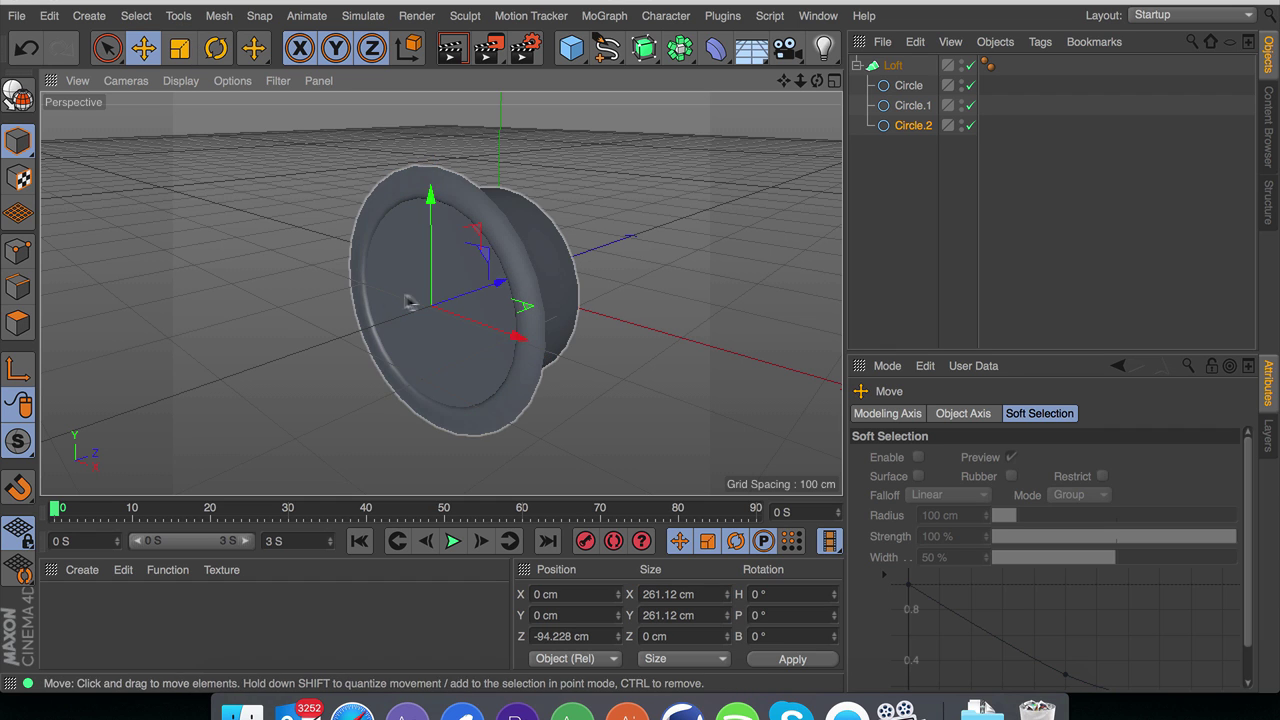
Step: Round off the flange with further circle copies, the last about 187 cm wide at about Z -130 cm
{"action": "left_click_drag", "start_coordinate": [480, 285], "coordinate": [449, 286], "text": "ctrl"}
{"action": "left_click_drag", "start_coordinate": [543, 285], "coordinate": [246, 306], "text": "ctrl"}
{"action": "key", "text": "super+z"}
{"action": "key", "text": "t"}
{"action": "key", "text": "e"}
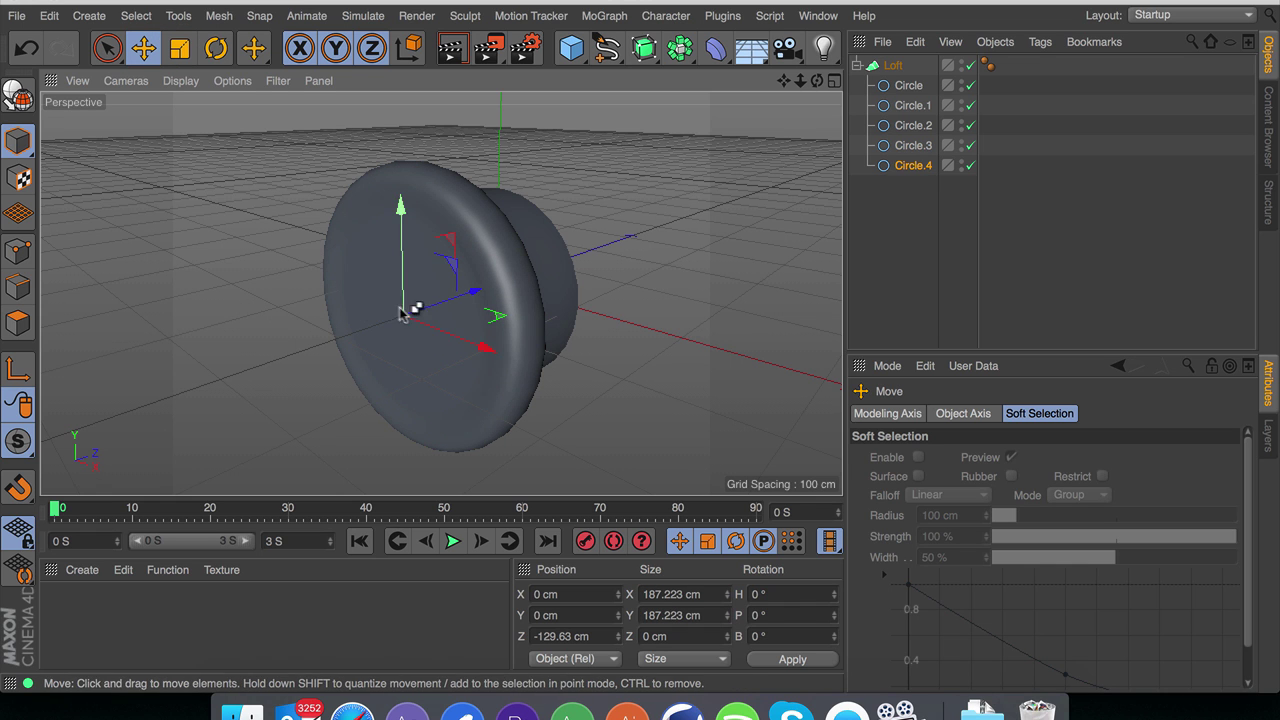
Step: Add circle copies forming a recessed neck and a second smaller flange, ending about 126 cm wide at about Z -218 cm
{"action": "mouse_move", "coordinate": [405, 315]}
{"action": "left_mouse_down", "text": "ctrl"}
{"action": "mouse_move", "coordinate": [460, 290]}
{"action": "mouse_move", "coordinate": [455, 308]}
{"action": "mouse_move", "coordinate": [417, 303]}
{"action": "left_mouse_up", "text": "ctrl"}
{"action": "key", "text": "t"}
{"action": "key", "text": "e"}
{"action": "key", "text": "t"}
{"action": "left_click_drag", "start_coordinate": [578, 298], "coordinate": [598, 296], "text": "ctrl"}
{"action": "key", "text": "e"}
{"action": "left_click_drag", "start_coordinate": [428, 306], "coordinate": [386, 311], "text": "ctrl"}
{"action": "key", "text": "t"}
{"action": "left_click_drag", "start_coordinate": [531, 334], "coordinate": [363, 420], "text": "ctrl"}
{"action": "key", "text": "e"}
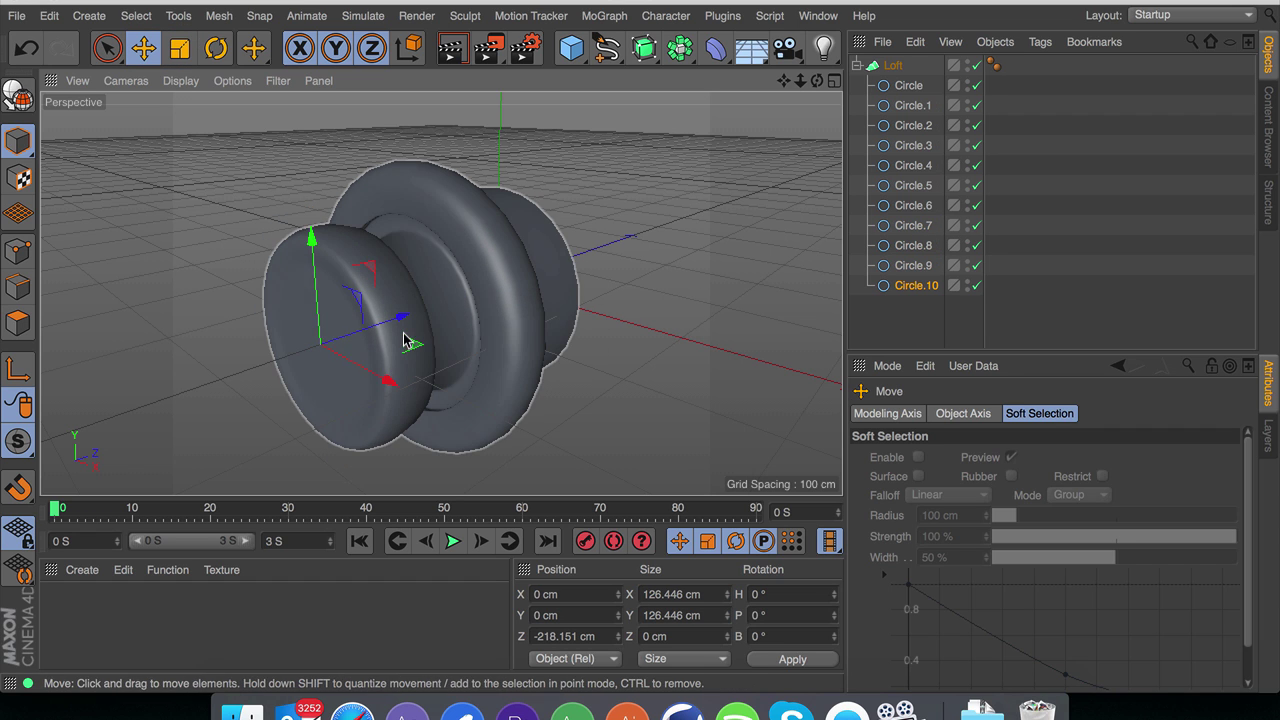
Step: Recess the second flange's face with circle copies at about Z -211 cm, shrinking the innermost to about 81 cm wide
{"action": "left_click_drag", "start_coordinate": [403, 320], "coordinate": [417, 320], "text": "ctrl"}
{"action": "key", "text": "t"}
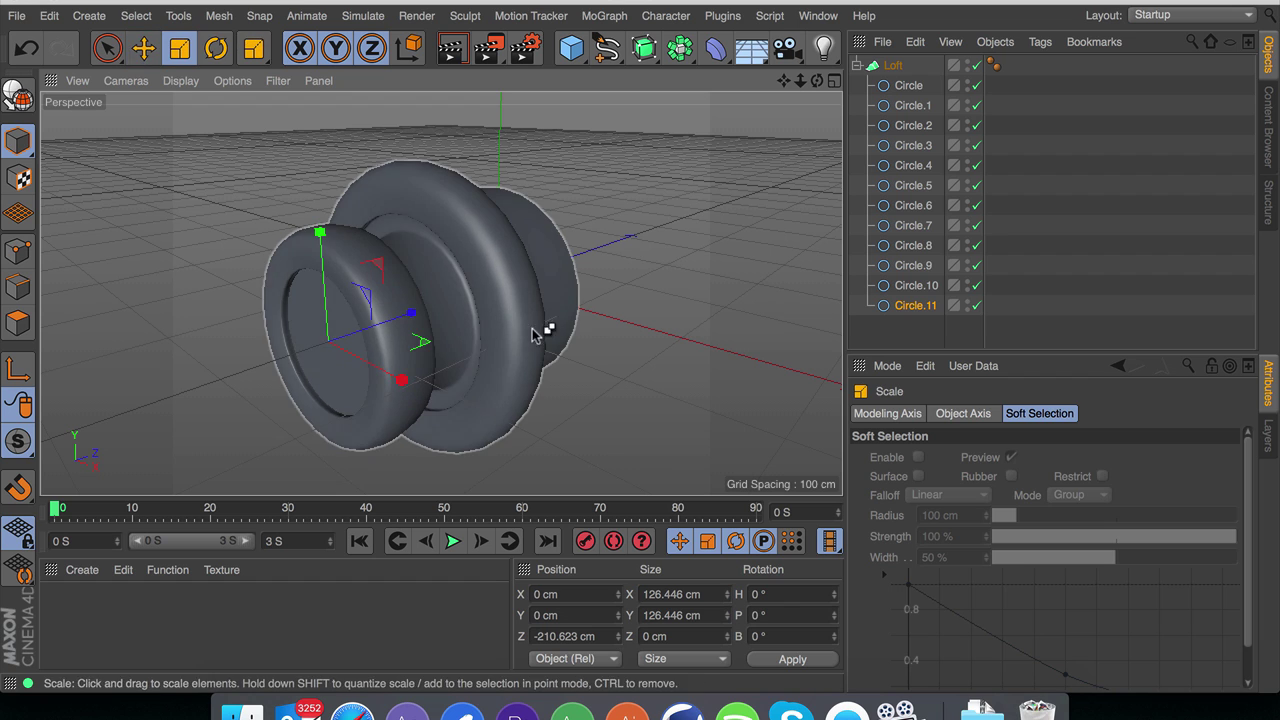
{"action": "left_click_drag", "start_coordinate": [533, 335], "coordinate": [232, 381]}
{"action": "key", "text": "e"}
{"action": "left_click_drag", "start_coordinate": [409, 320], "coordinate": [229, 363], "text": "ctrl"}
{"action": "key", "text": "t"}
{"action": "key", "text": "ctrl+z"}
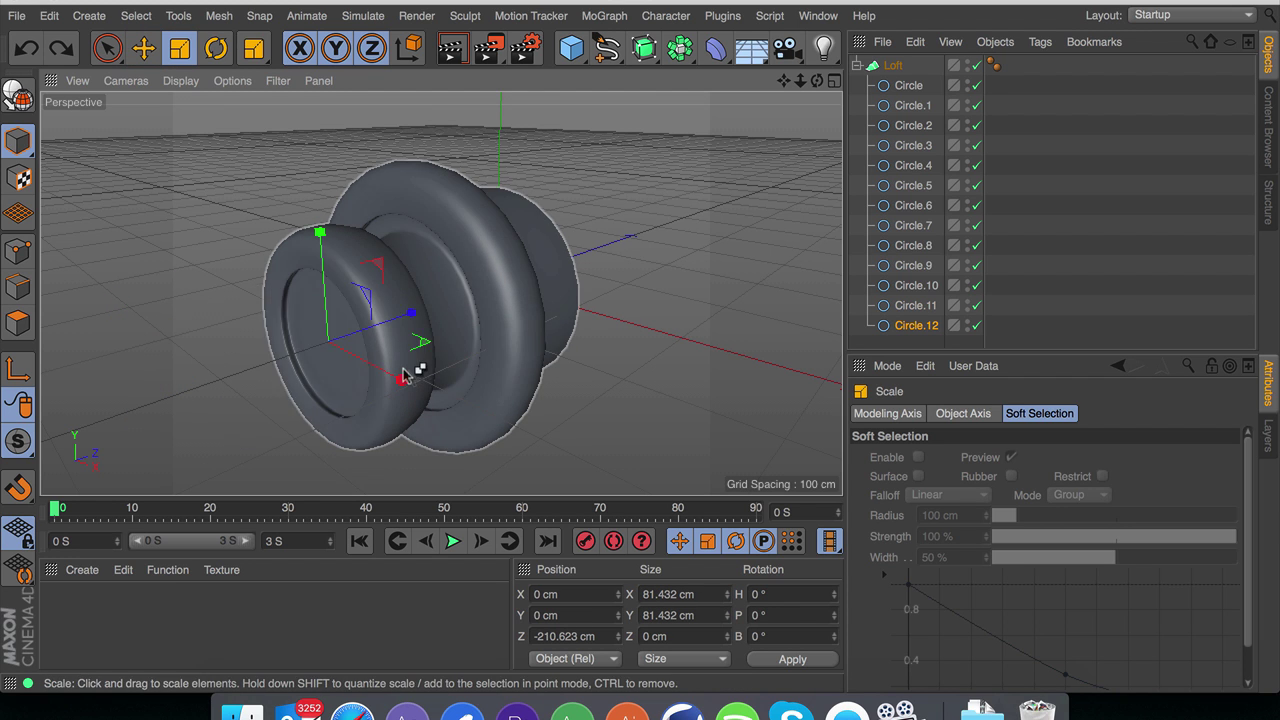
Step: Extend a stepped shaft from the recess with smaller circle copies, ending about 52 cm wide at about Z -382 cm
{"action": "key", "text": "e"}
{"action": "left_click_drag", "start_coordinate": [423, 322], "coordinate": [318, 342]}
{"action": "key", "text": "t"}
{"action": "left_click_drag", "start_coordinate": [526, 363], "coordinate": [240, 350]}
{"action": "key", "text": "e"}
{"action": "key", "text": "t"}
{"action": "left_click_drag", "start_coordinate": [355, 365], "coordinate": [177, 366]}
{"action": "key", "text": "e"}
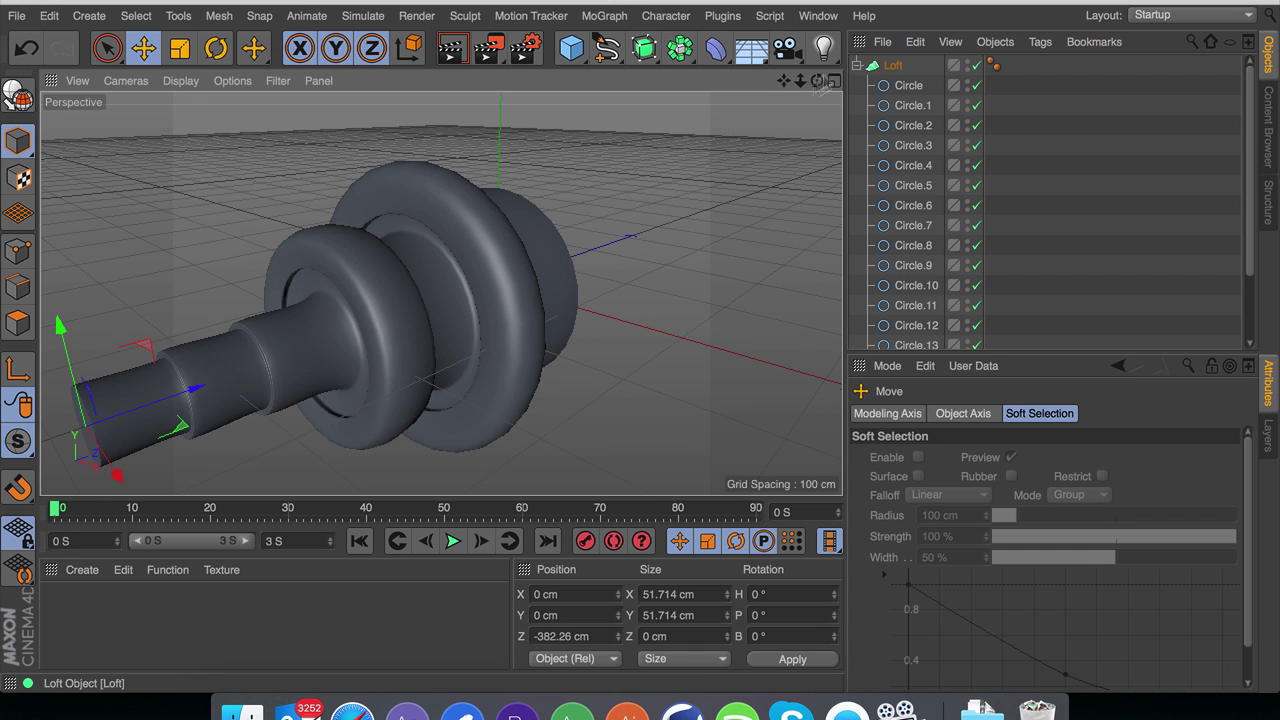
Step: Taper the shaft's end by scaling its last circle to about 23 cm wide
{"action": "left_click_drag", "start_coordinate": [784, 81], "coordinate": [1043, 2]}
{"action": "key", "text": "t"}
{"action": "left_click_drag", "start_coordinate": [505, 285], "coordinate": [200, 329]}
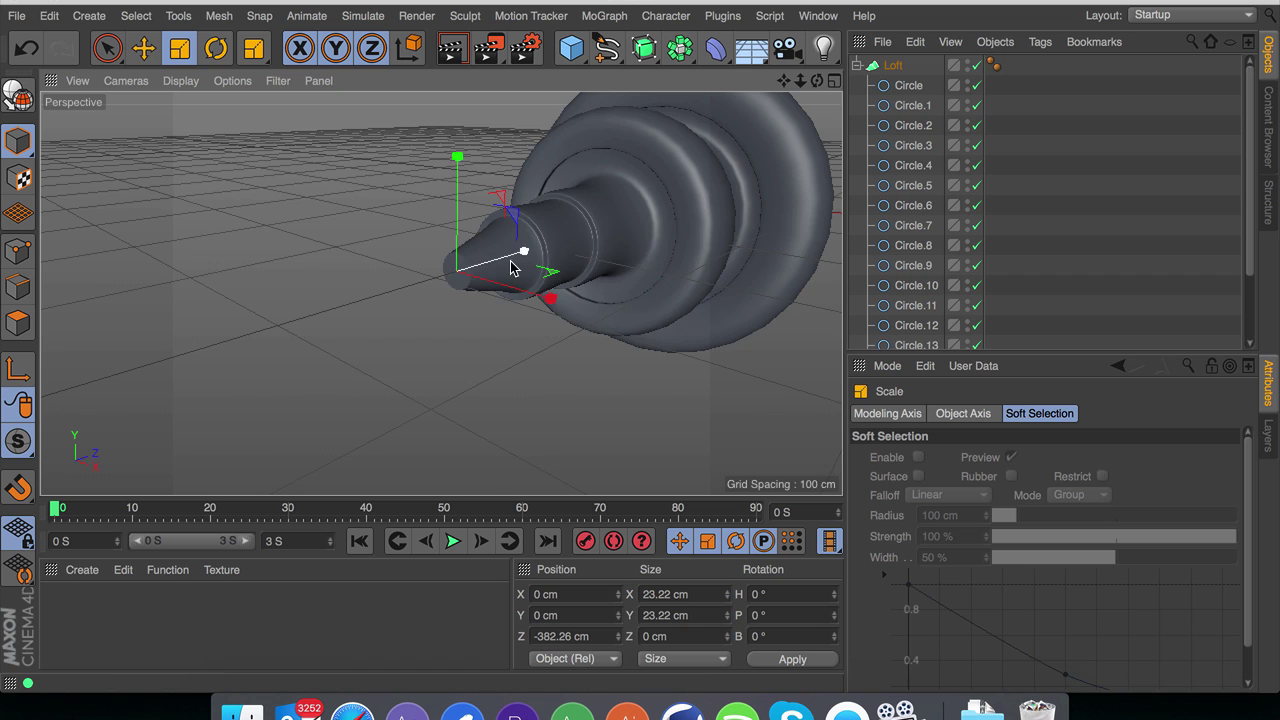
Step: Close the shaft with a rounded tip by duplicating circles to about Z -389 cm and scaling the last one to zero
{"action": "scroll", "coordinate": [511, 268], "scroll_direction": "up", "scroll_amount": 5}
{"action": "key", "text": "e"}
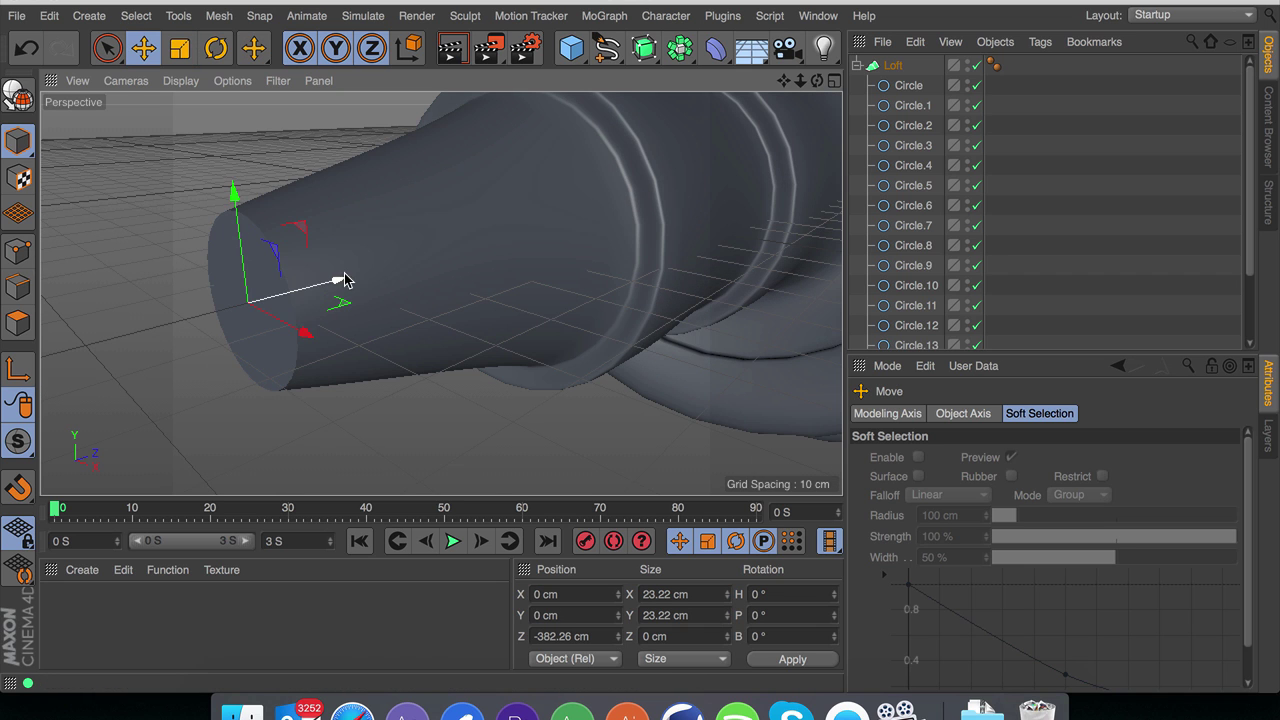
{"action": "left_click_drag", "start_coordinate": [334, 283], "coordinate": [301, 293]}
{"action": "key", "text": "t"}
{"action": "left_click_drag", "start_coordinate": [380, 298], "coordinate": [235, 297]}
{"action": "key", "text": "super+z"}
{"action": "key", "text": "e"}
{"action": "left_click_drag", "start_coordinate": [350, 294], "coordinate": [30, 430]}
{"action": "key", "text": "t"}
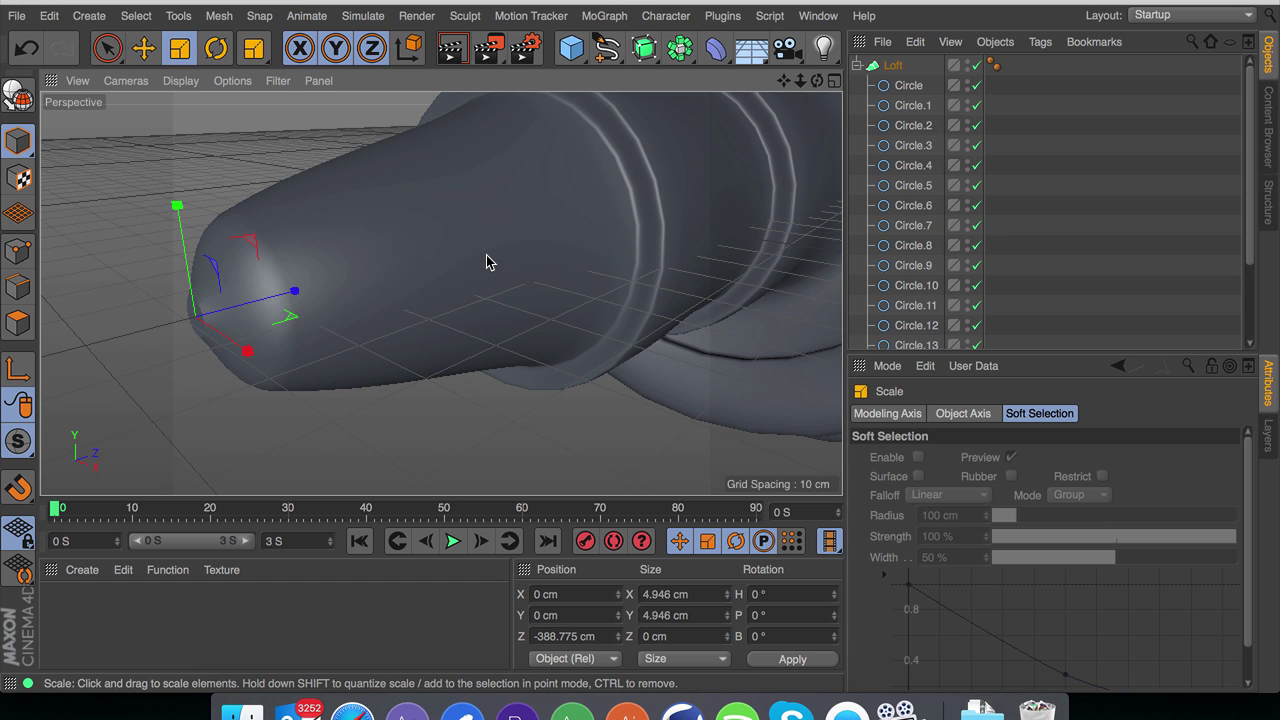
{"action": "left_click_drag", "start_coordinate": [420, 279], "coordinate": [195, 316]}
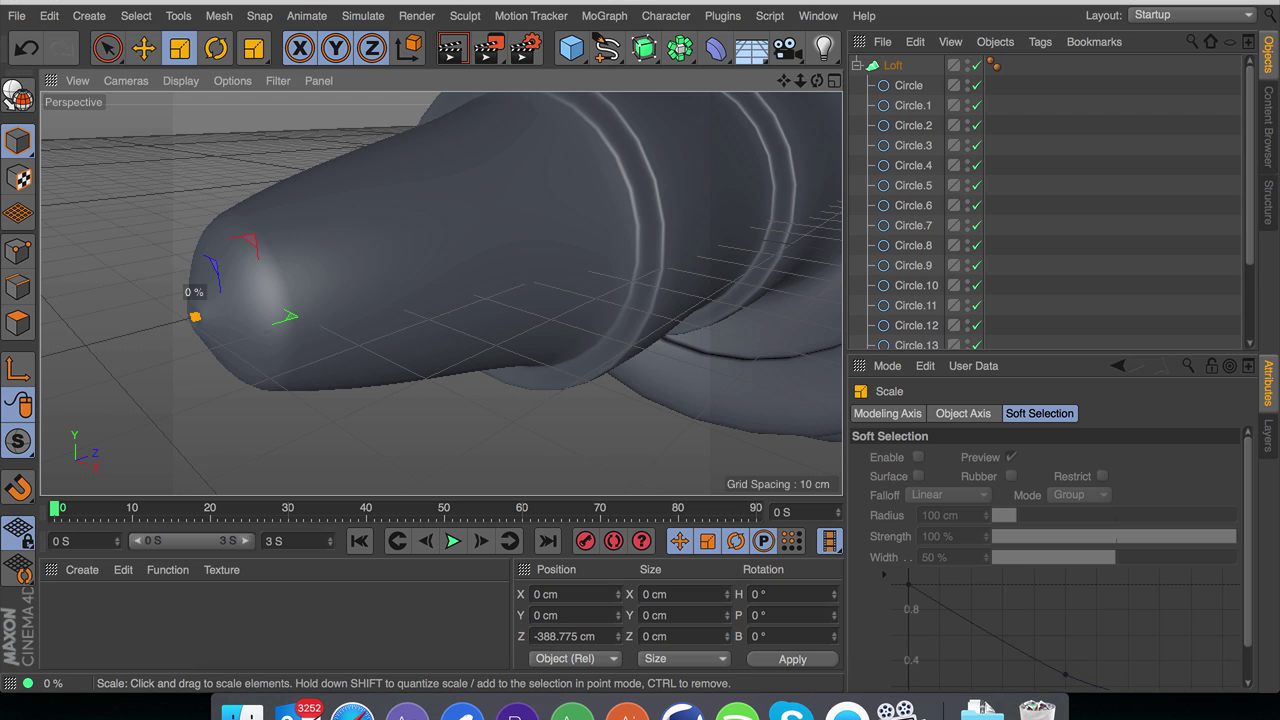
{"action": "key", "text": "e"}
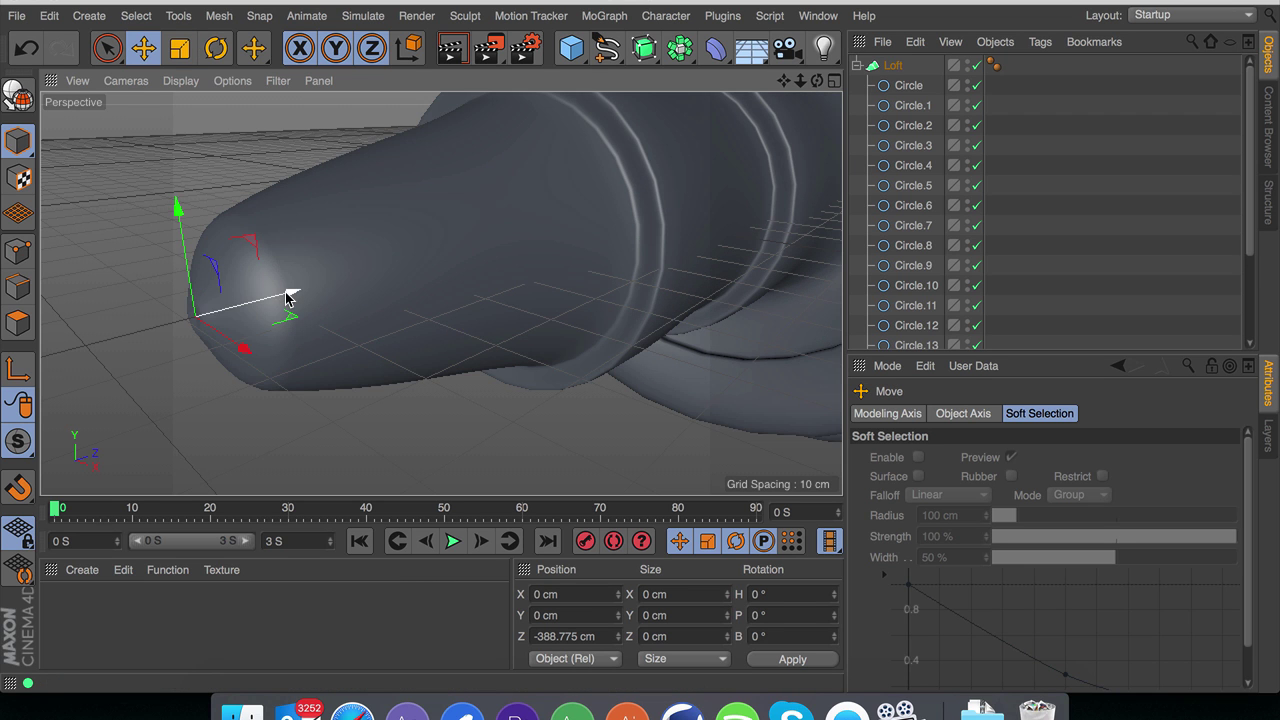
Step: Collapse the Loft's hierarchy, select the Loft and examine the shaft's rings and tip up close
{"action": "left_click", "coordinate": [334, 400]}
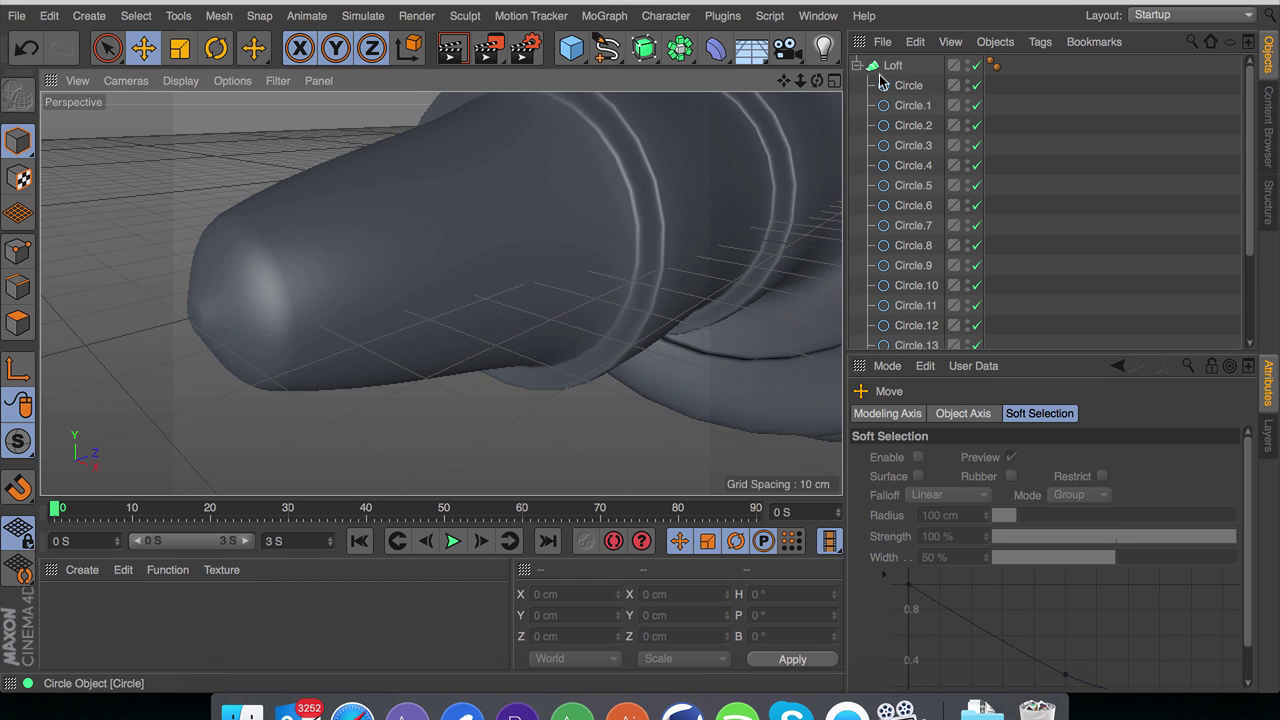
{"action": "scroll", "coordinate": [443, 294], "scroll_direction": "down", "scroll_amount": 5}
{"action": "scroll", "coordinate": [442, 294], "scroll_direction": "up", "scroll_amount": 10}
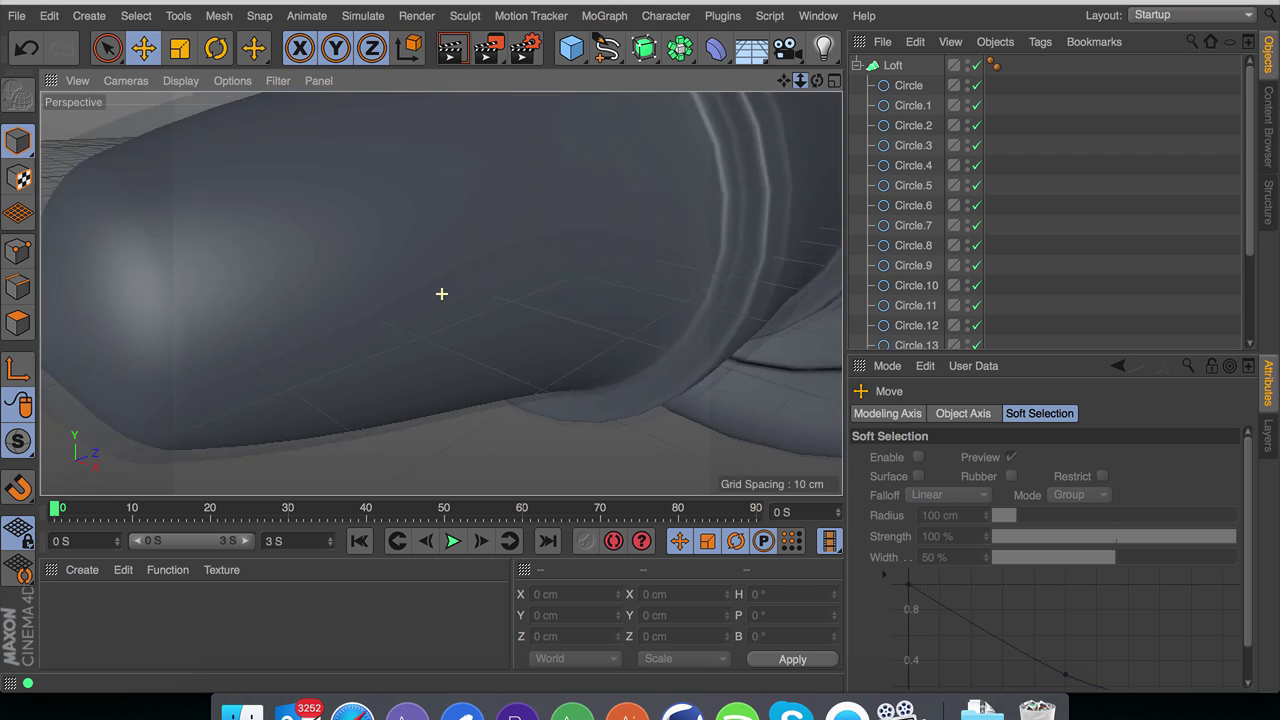
{"action": "scroll", "coordinate": [442, 294], "scroll_direction": "down", "scroll_amount": 6}
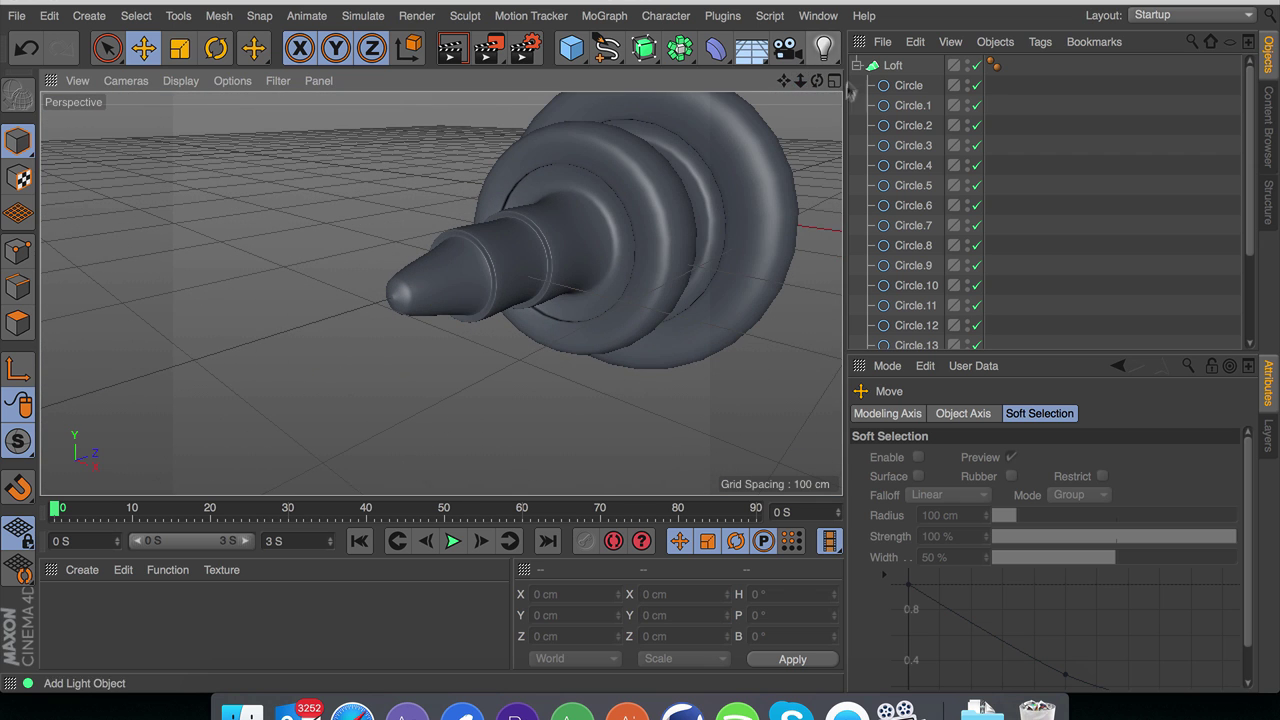
{"action": "left_click", "coordinate": [856, 65]}
{"action": "left_click", "coordinate": [879, 67]}
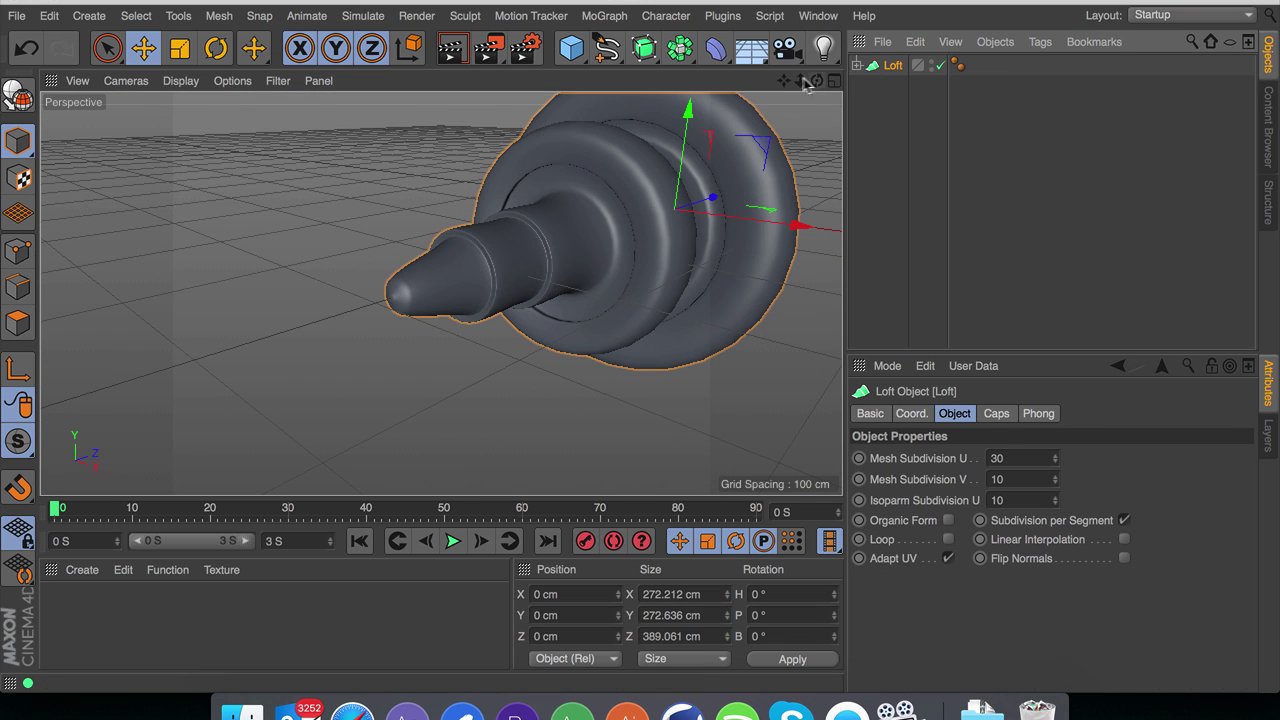
{"action": "left_click_drag", "start_coordinate": [800, 81], "coordinate": [440, 294]}
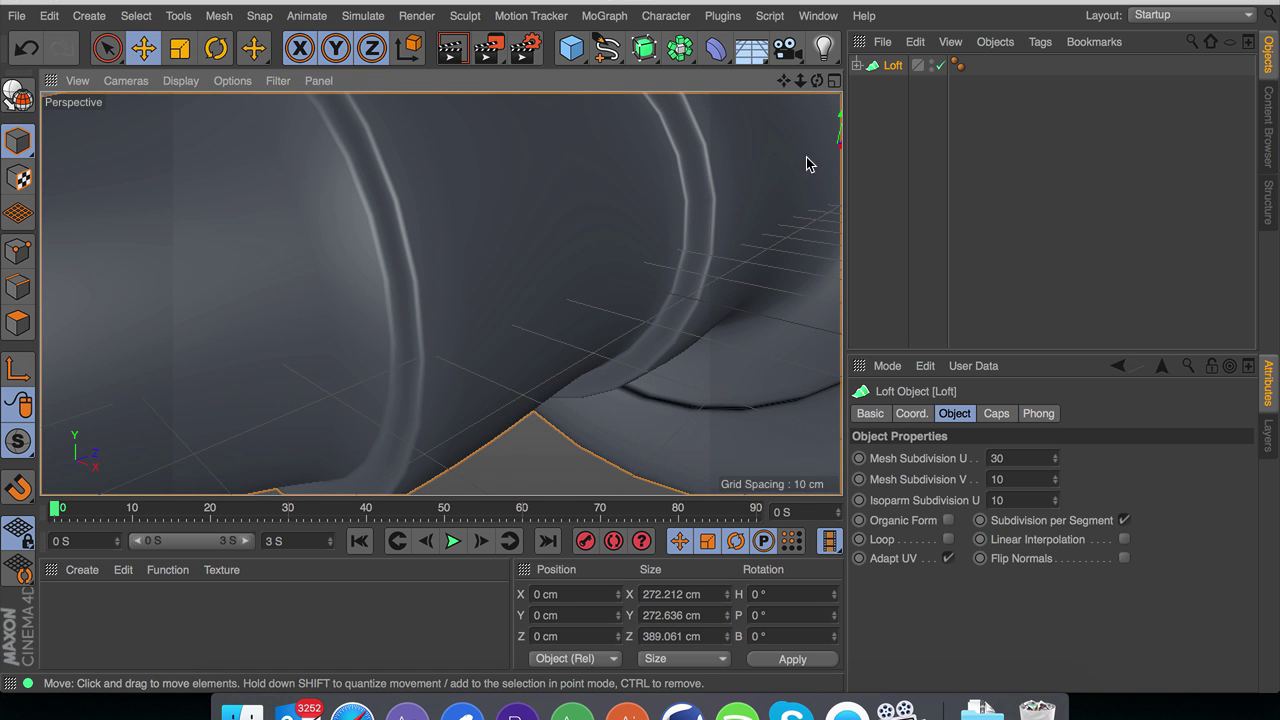
{"action": "mouse_move", "coordinate": [800, 82]}
{"action": "left_mouse_down"}
{"action": "mouse_move", "coordinate": [443, 291]}
{"action": "mouse_move", "coordinate": [805, 85]}
{"action": "left_mouse_up"}
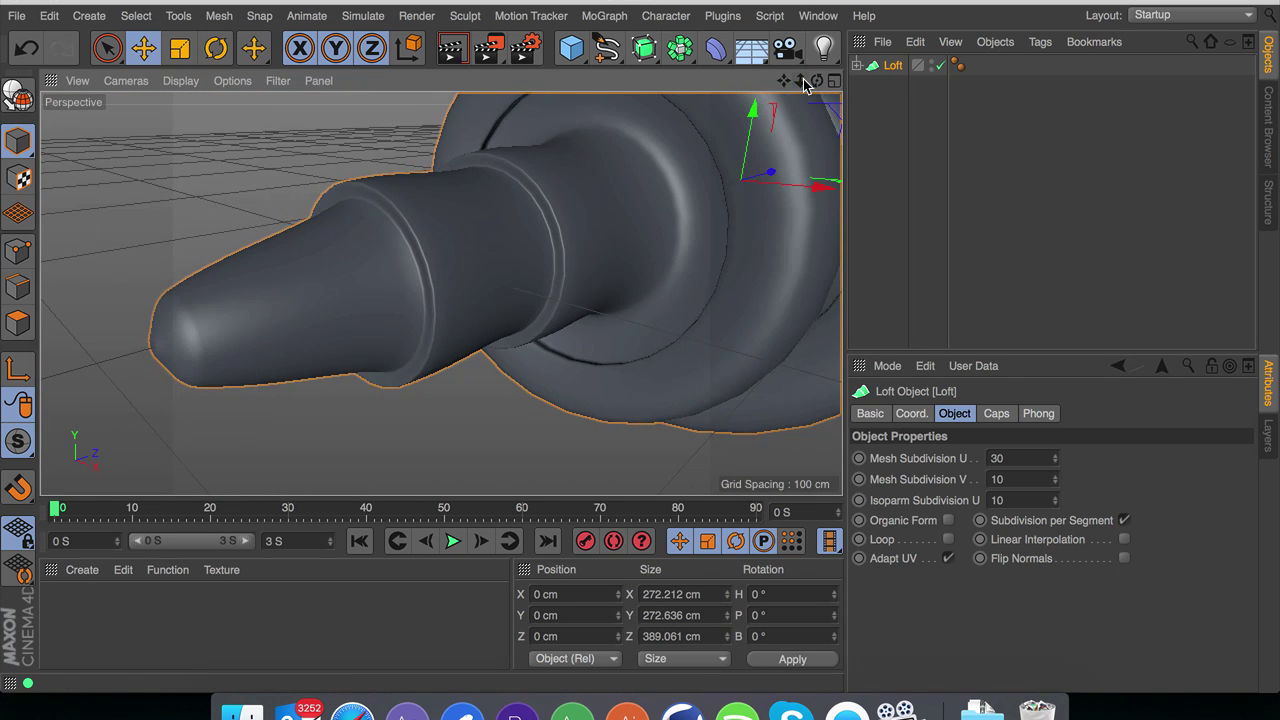
Step: Try a Subdivision Surface around the Loft and a different Mesh Subdivision U value, undoing each
{"action": "left_click", "coordinate": [645, 48], "text": "alt"}
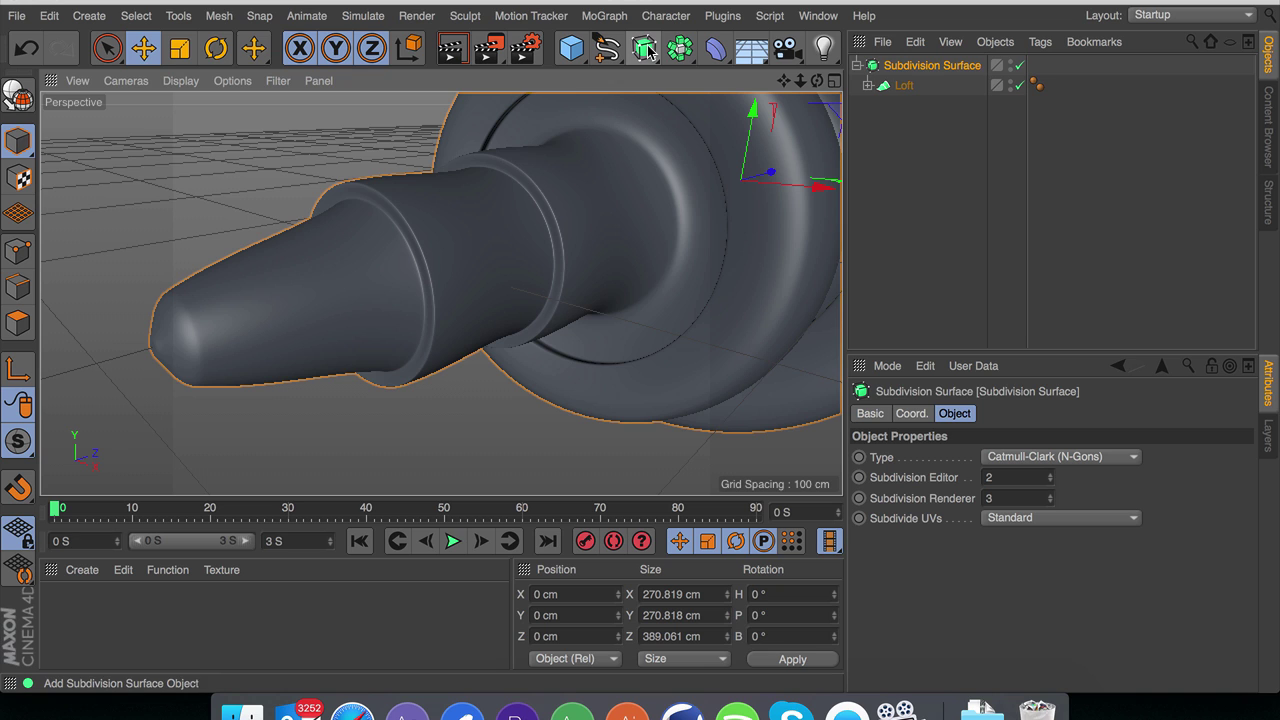
{"action": "key", "text": "super+z"}
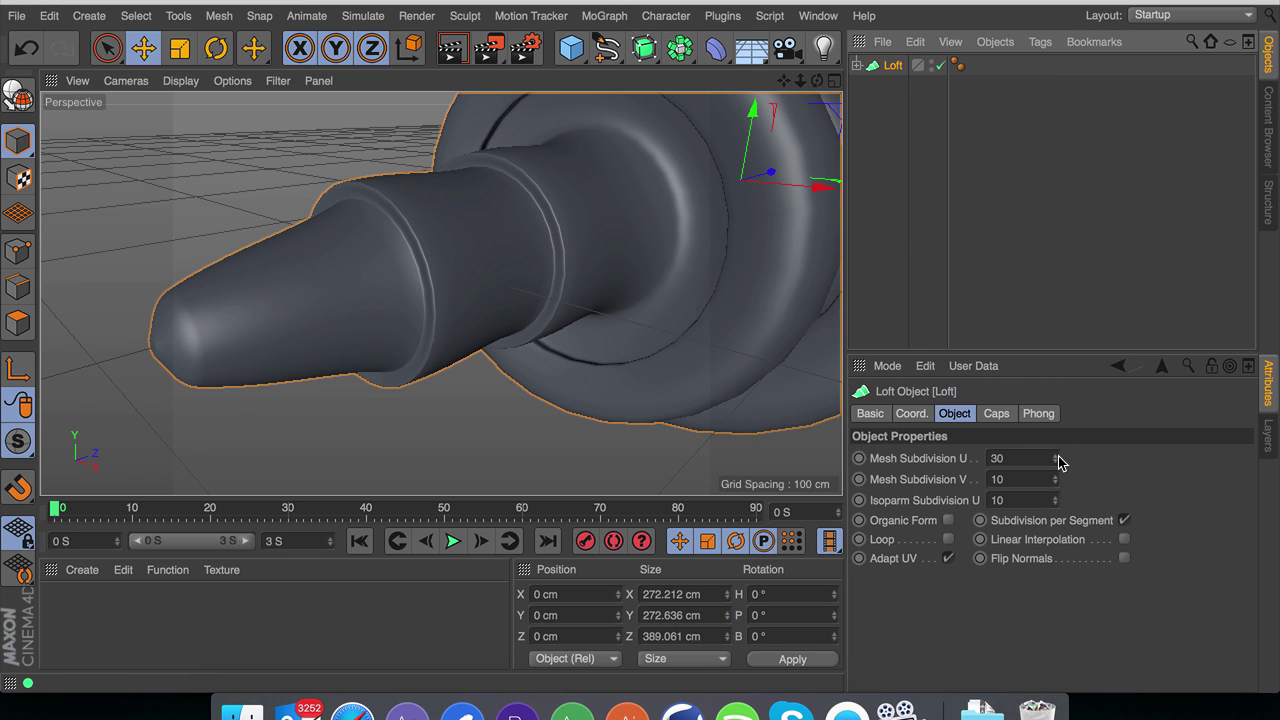
{"action": "mouse_move", "coordinate": [1055, 459]}
{"action": "left_mouse_down"}
{"action": "mouse_move", "coordinate": [1060, 430]}
{"action": "mouse_move", "coordinate": [1057, 470]}
{"action": "mouse_move", "coordinate": [1057, 438]}
{"action": "left_mouse_up"}
{"action": "key", "text": "super+z"}
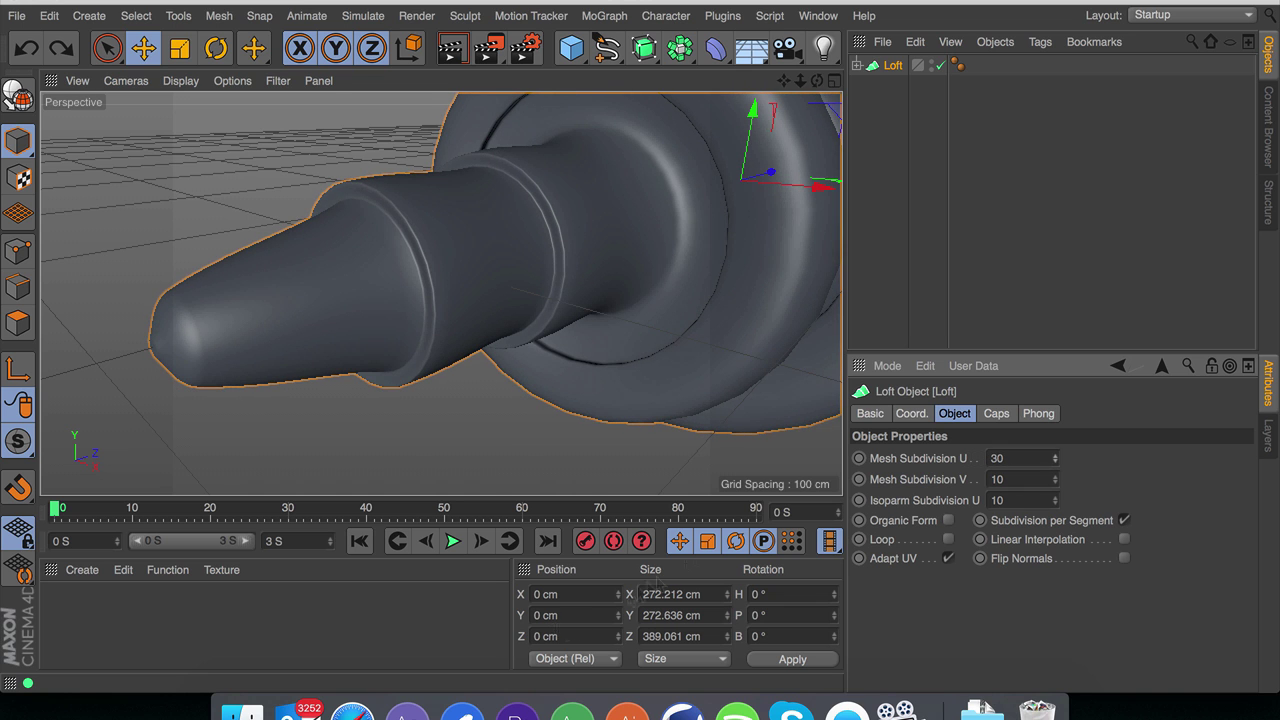
Step: Place the Loft under a Subdivision Surface and toggle the smoothing off and on to compare
{"action": "left_click", "coordinate": [645, 50]}
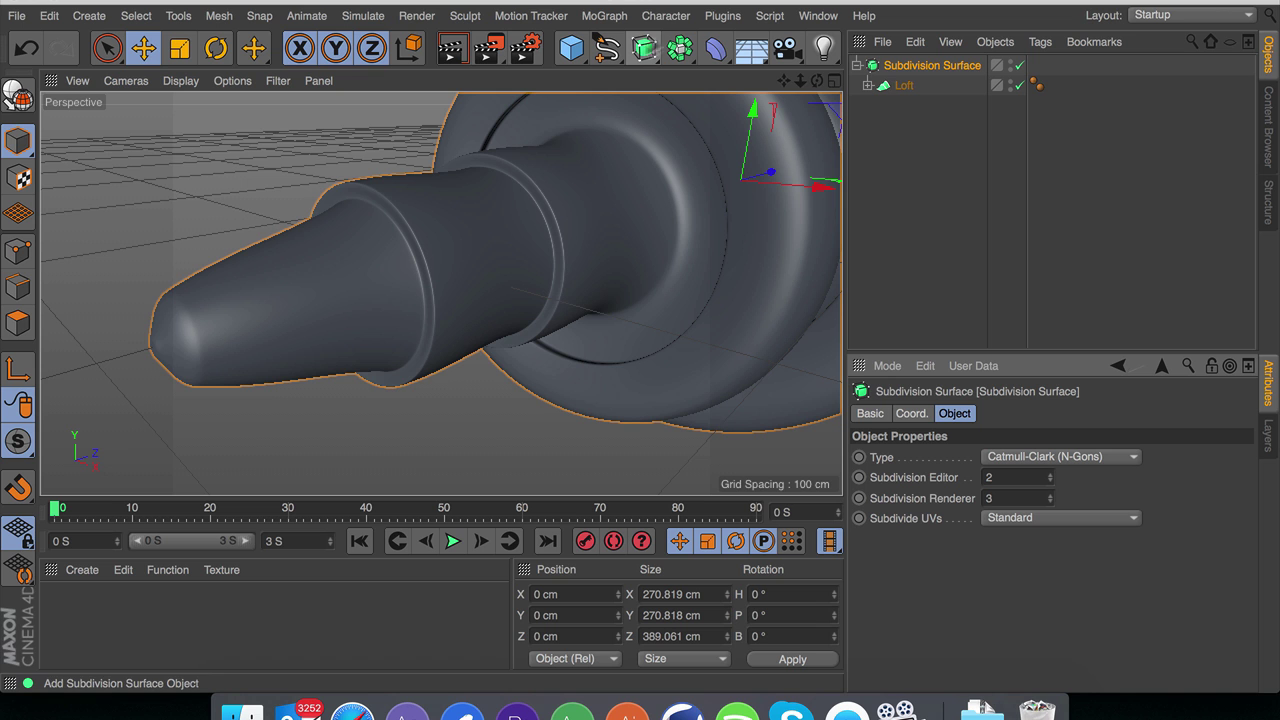
{"action": "left_click", "coordinate": [1019, 65]}
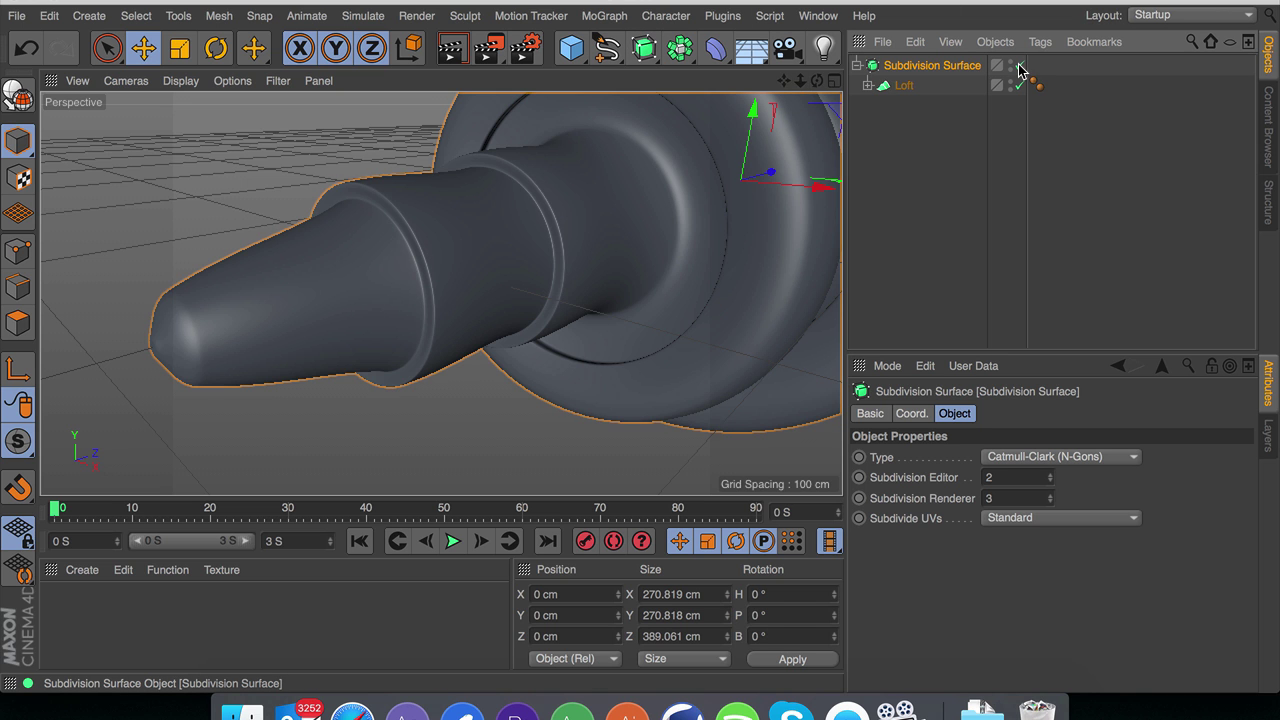
{"action": "left_click", "coordinate": [1019, 66]}
{"action": "left_click", "coordinate": [1019, 66]}
{"action": "left_click", "coordinate": [1019, 66]}
{"action": "left_click", "coordinate": [1019, 66]}
{"action": "left_click", "coordinate": [1019, 66]}
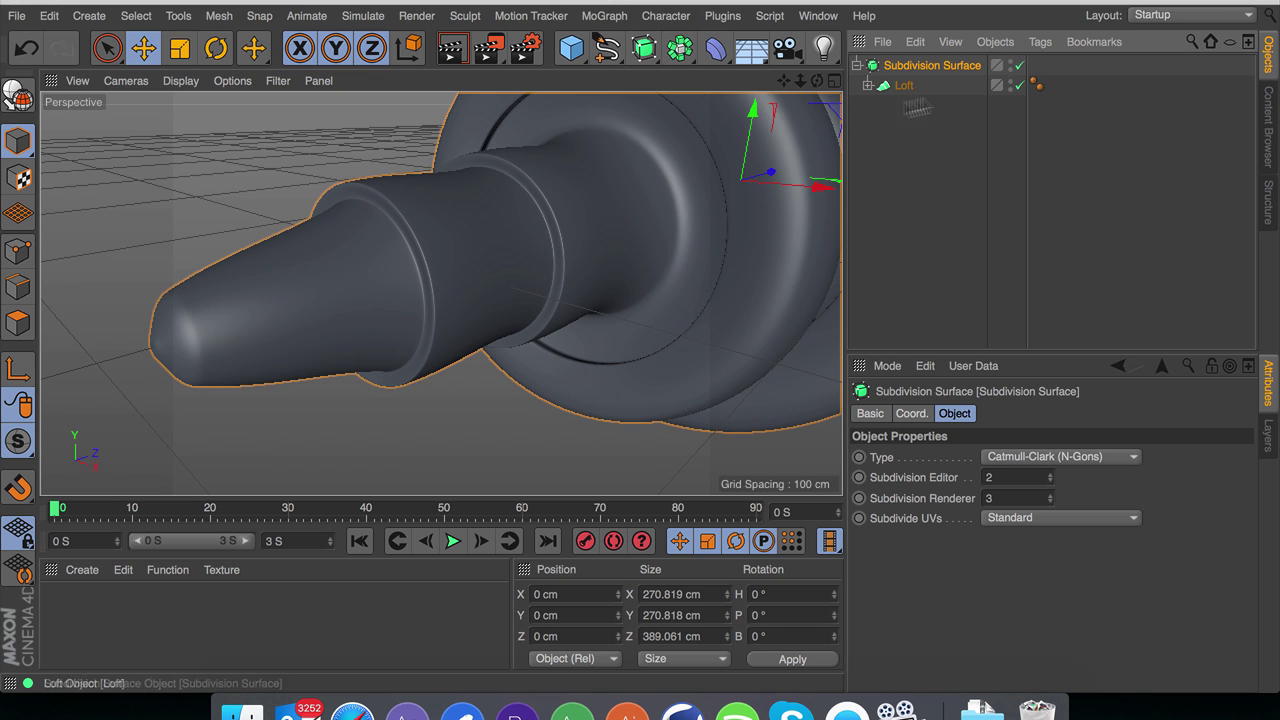
Step: Examine the smoothed part from near and far, and check the "Saw" reference video on YouTube at about 0:08
{"action": "left_click_drag", "start_coordinate": [801, 80], "coordinate": [441, 294]}
{"action": "scroll", "coordinate": [442, 293], "scroll_direction": "up", "scroll_amount": 2}
{"action": "scroll", "coordinate": [442, 293], "scroll_direction": "down", "scroll_amount": 6}
{"action": "scroll", "coordinate": [442, 293], "scroll_direction": "up", "scroll_amount": 1}
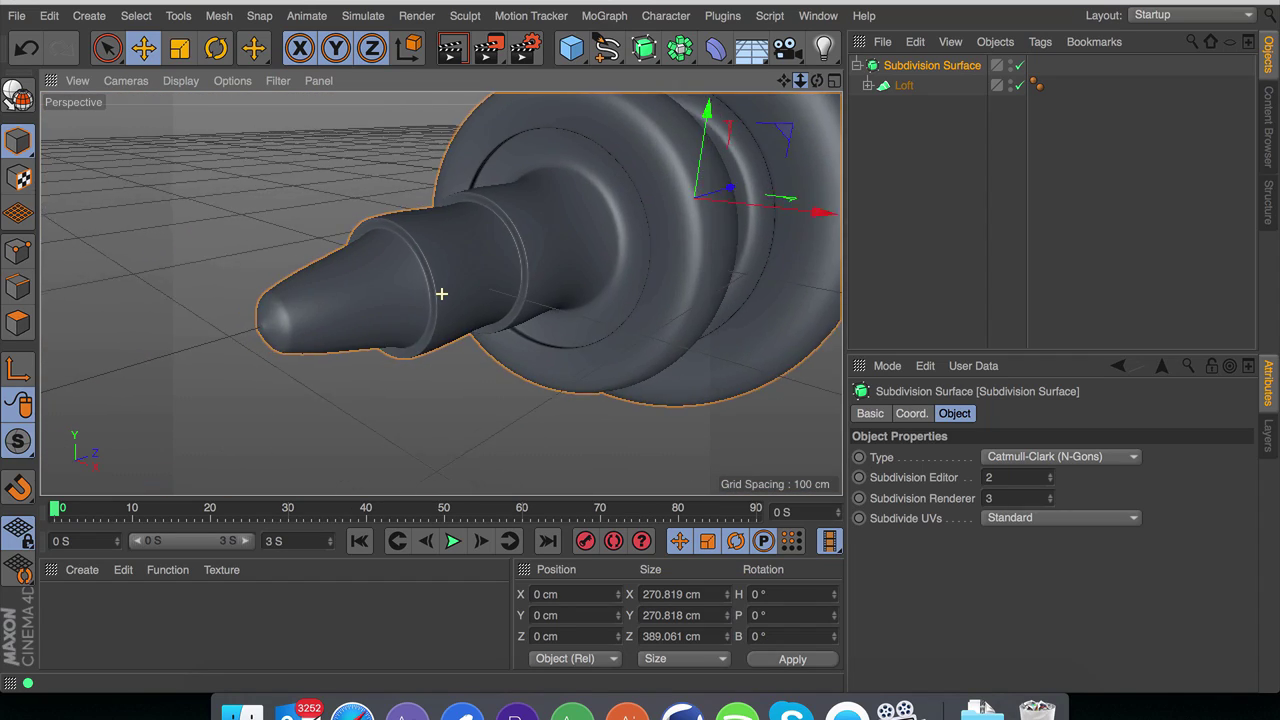
{"action": "scroll", "coordinate": [442, 293], "scroll_direction": "up", "scroll_amount": 3}
{"action": "scroll", "coordinate": [442, 293], "scroll_direction": "down", "scroll_amount": 6}
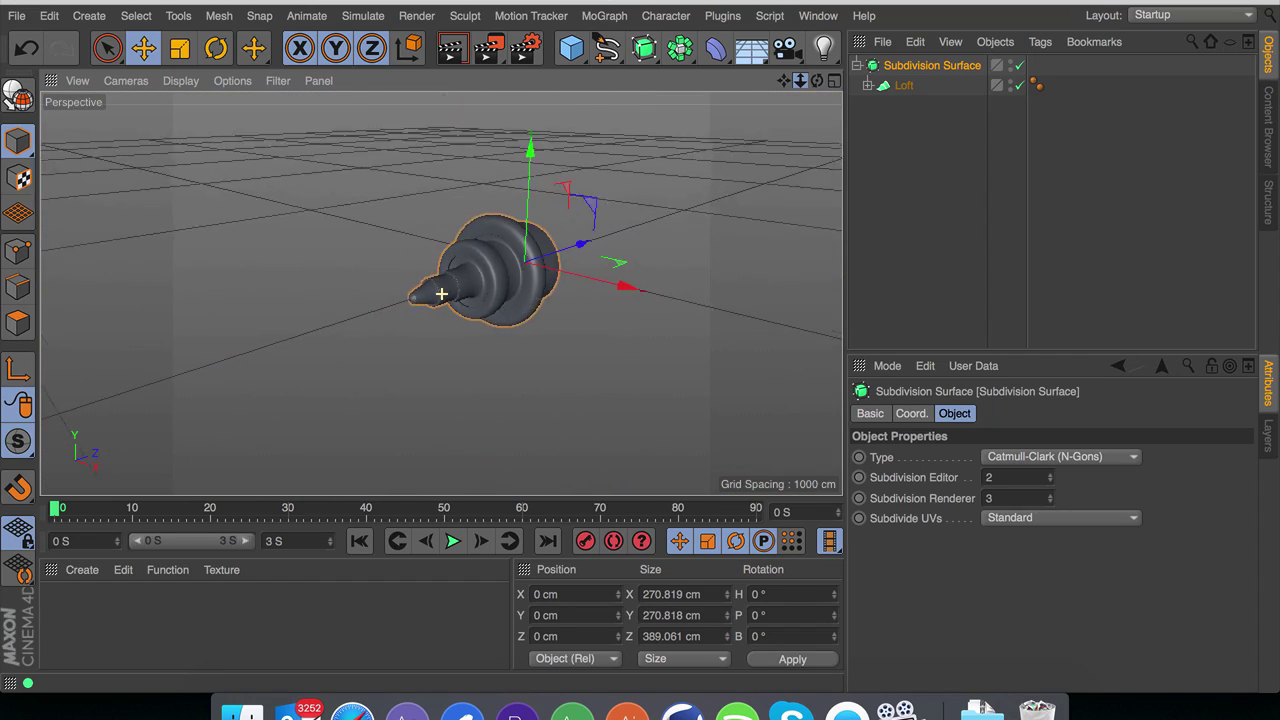
{"action": "scroll", "coordinate": [442, 293], "scroll_direction": "up", "scroll_amount": 3}
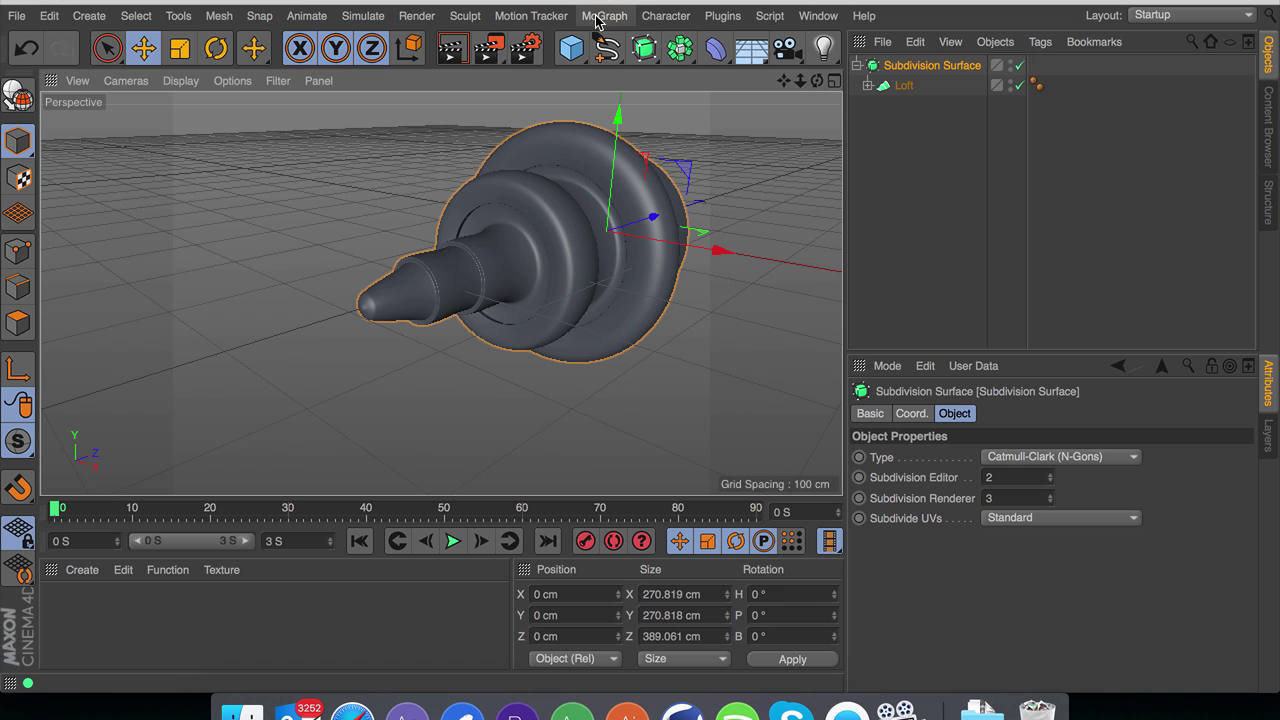
{"action": "left_click", "coordinate": [957, 112]}
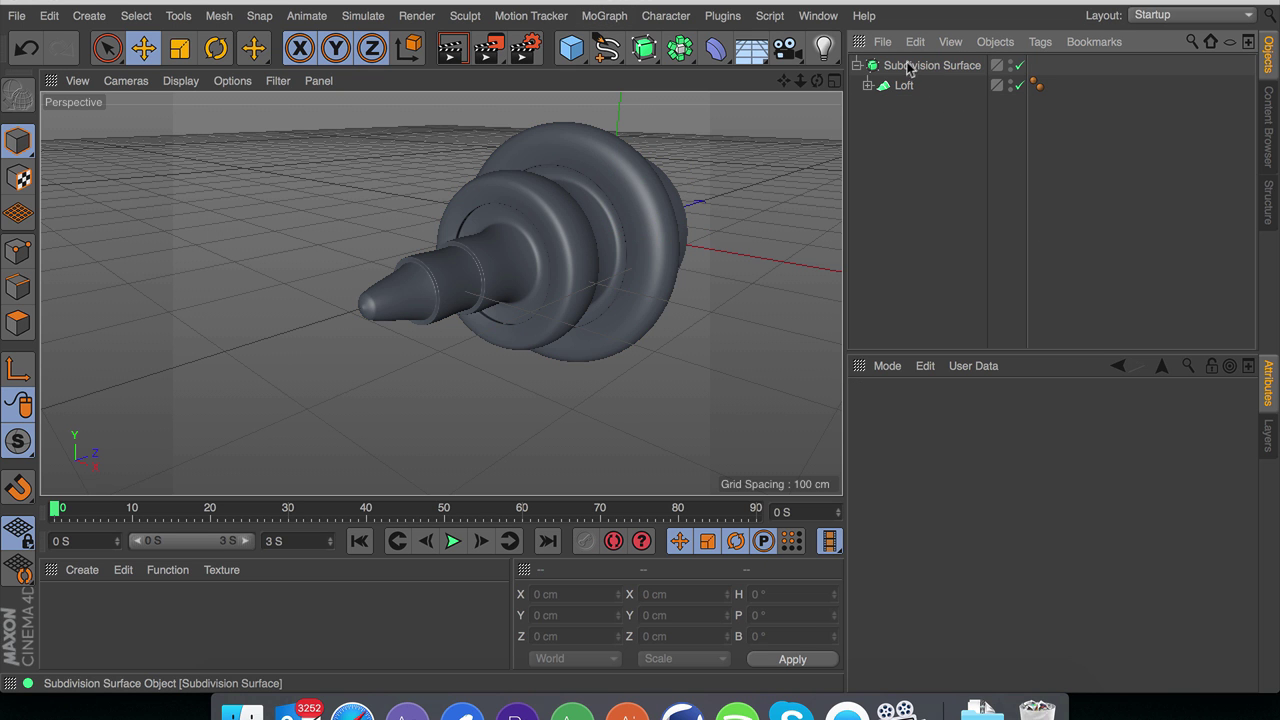
{"action": "left_click", "coordinate": [908, 68]}
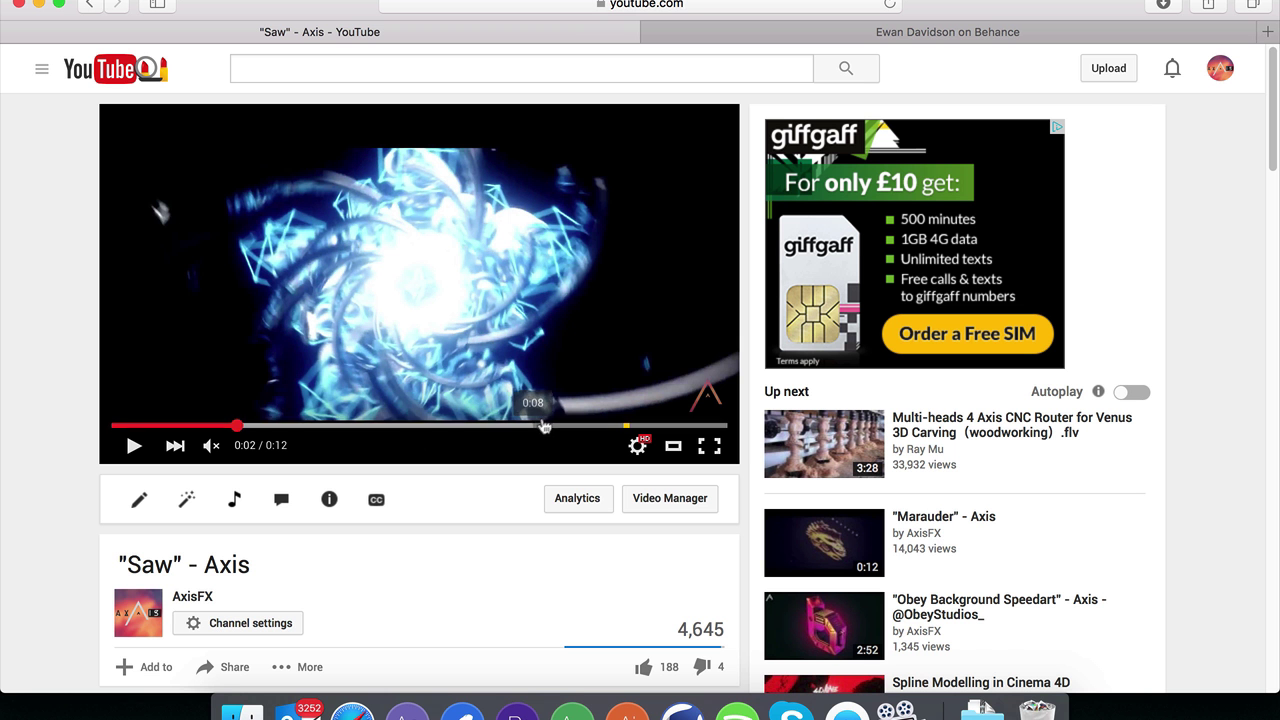
{"action": "left_click", "coordinate": [544, 426]}
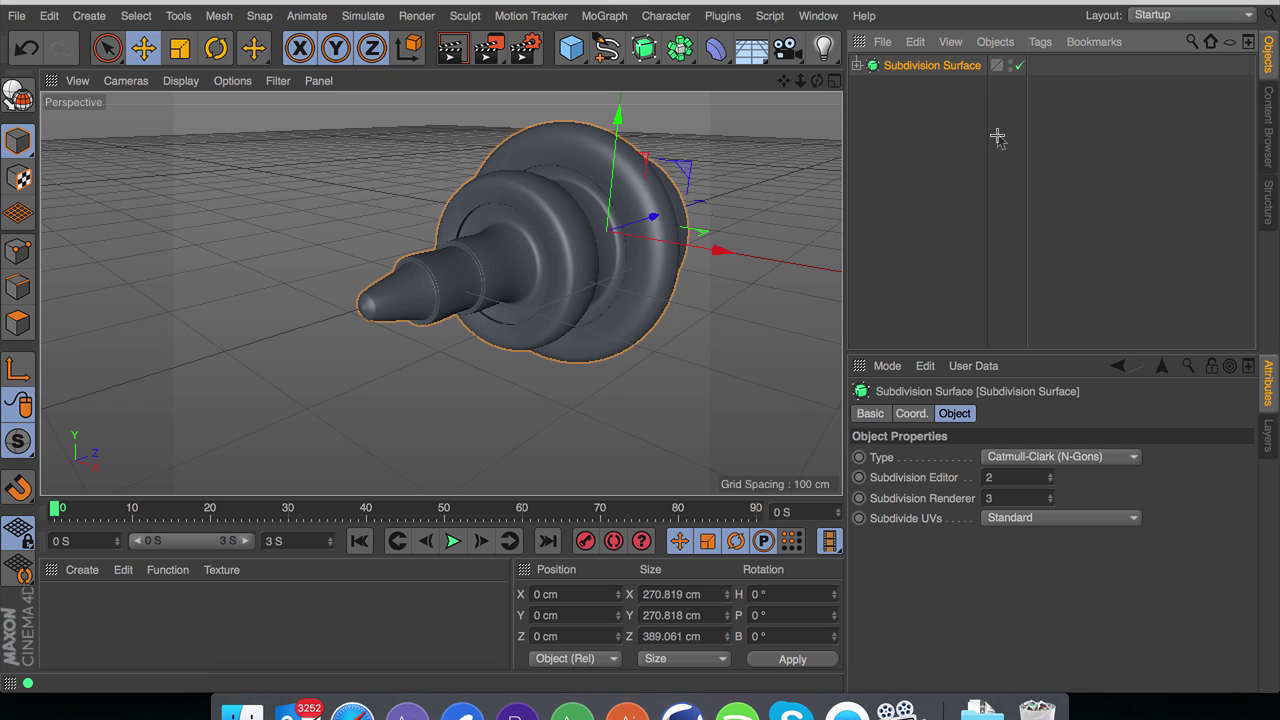
Step: Duplicate the Subdivision Surface with its Loft and place the copy inside a new MoGraph Cloner
{"action": "left_click", "coordinate": [985, 125]}
{"action": "left_click", "coordinate": [939, 70]}
{"action": "key", "text": "super+c"}
{"action": "key", "text": "super+v"}
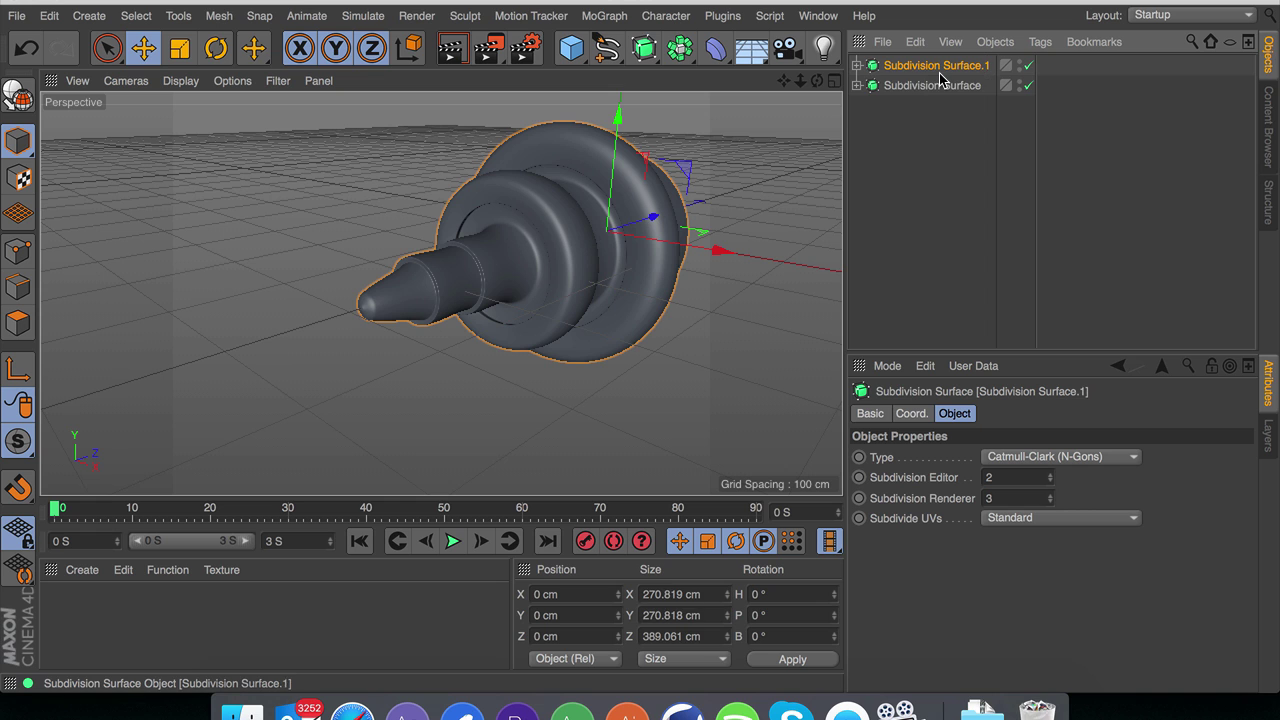
{"action": "left_click", "coordinate": [597, 12]}
{"action": "left_click", "coordinate": [614, 171], "text": "alt"}
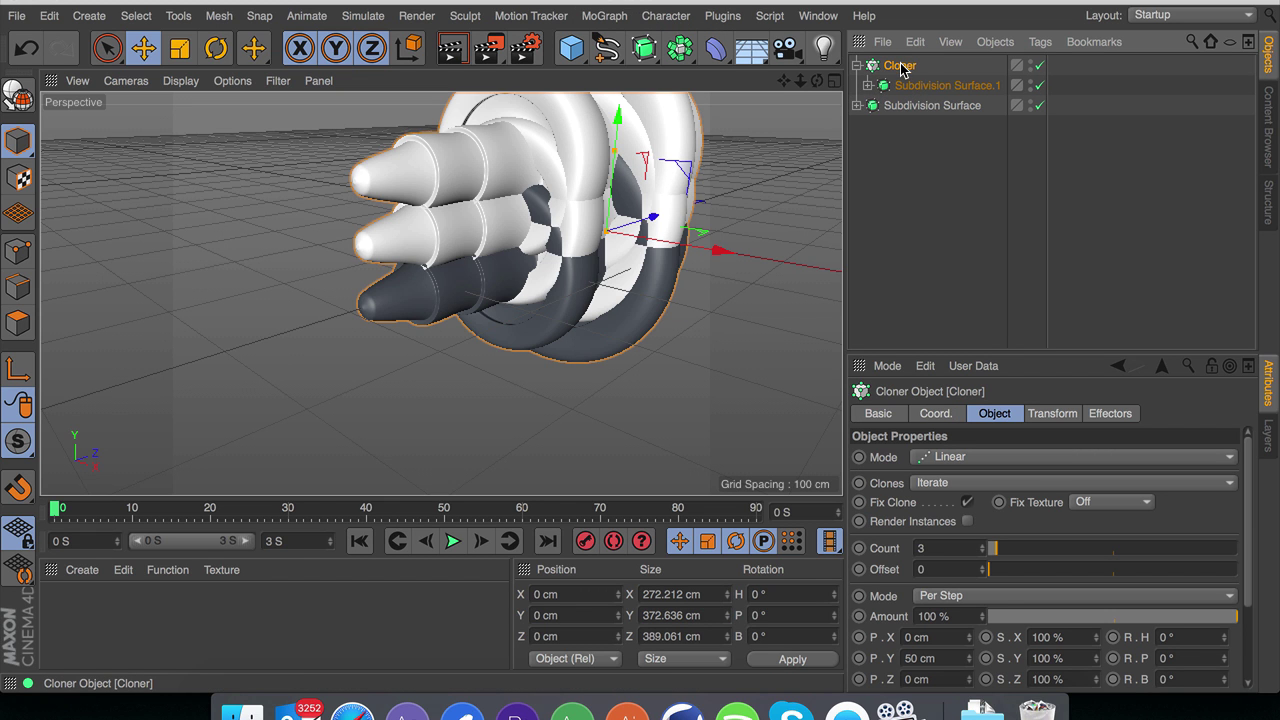
Step: Set the Cloner to Radial mode and tilt its clones to a pitch (R.P) of -48°
{"action": "left_click", "coordinate": [966, 457]}
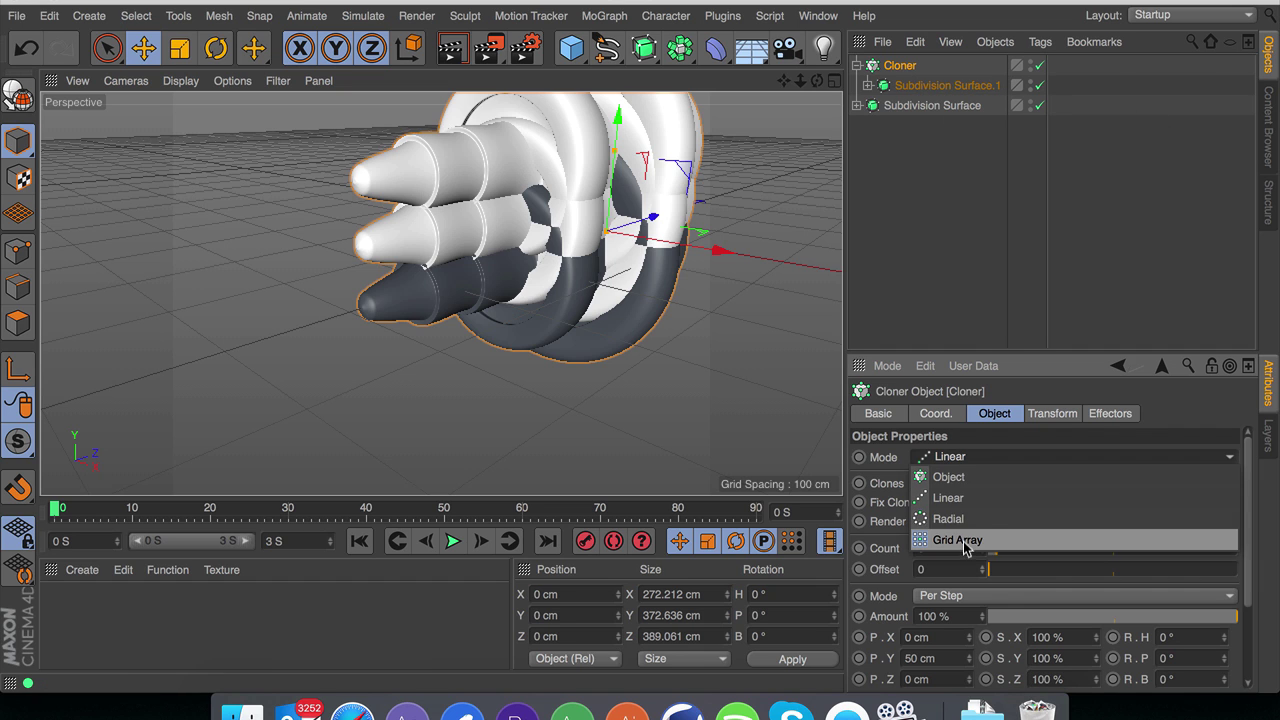
{"action": "left_click", "coordinate": [967, 520]}
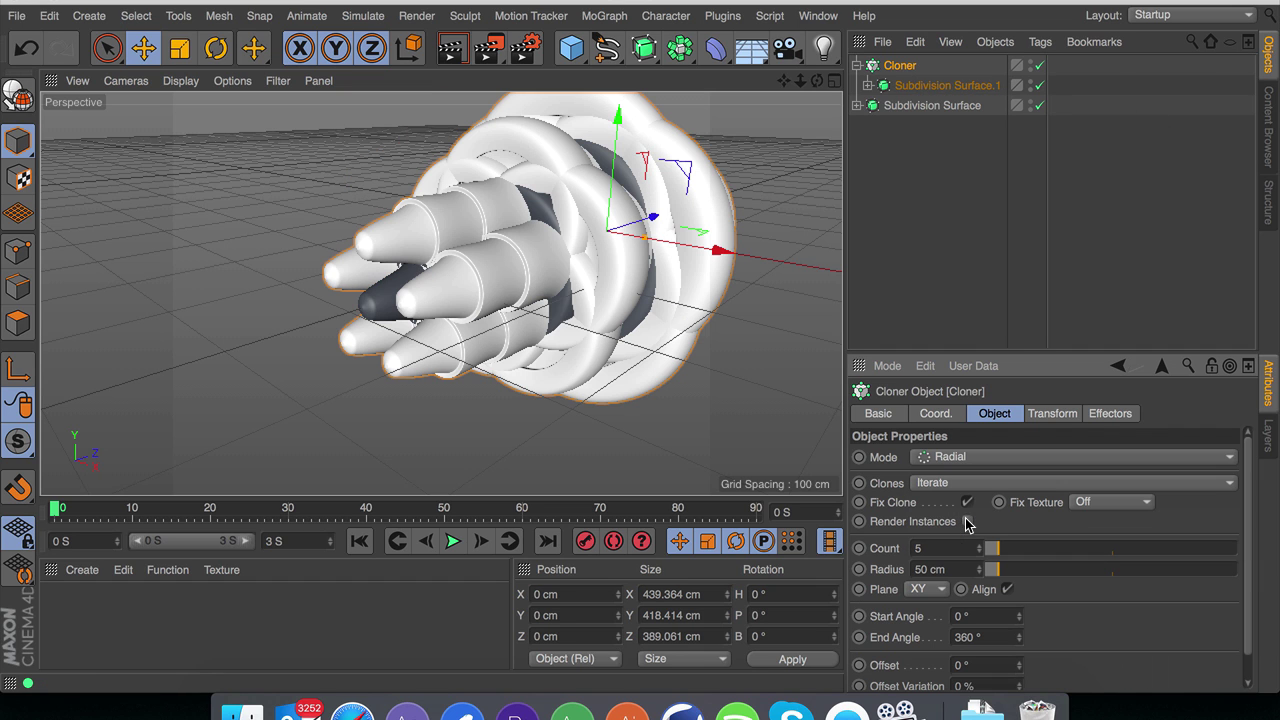
{"action": "left_click", "coordinate": [1064, 417]}
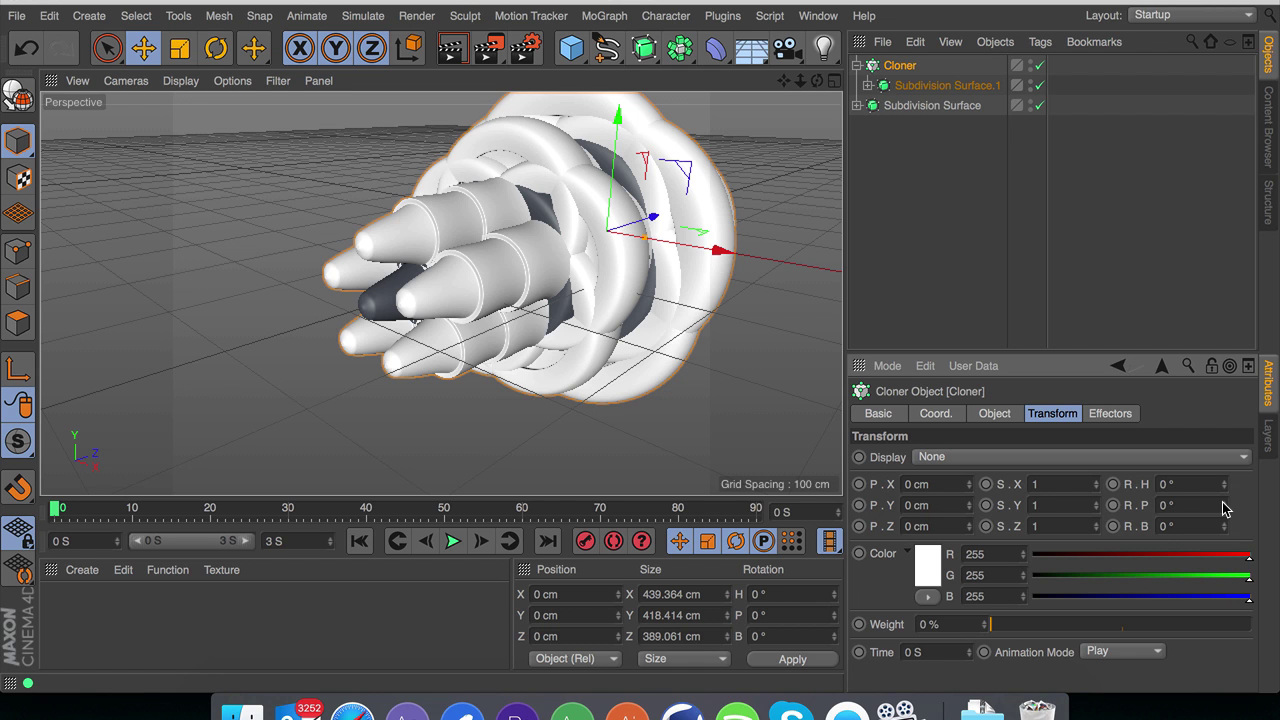
{"action": "left_click_drag", "start_coordinate": [1222, 509], "coordinate": [1222, 532]}
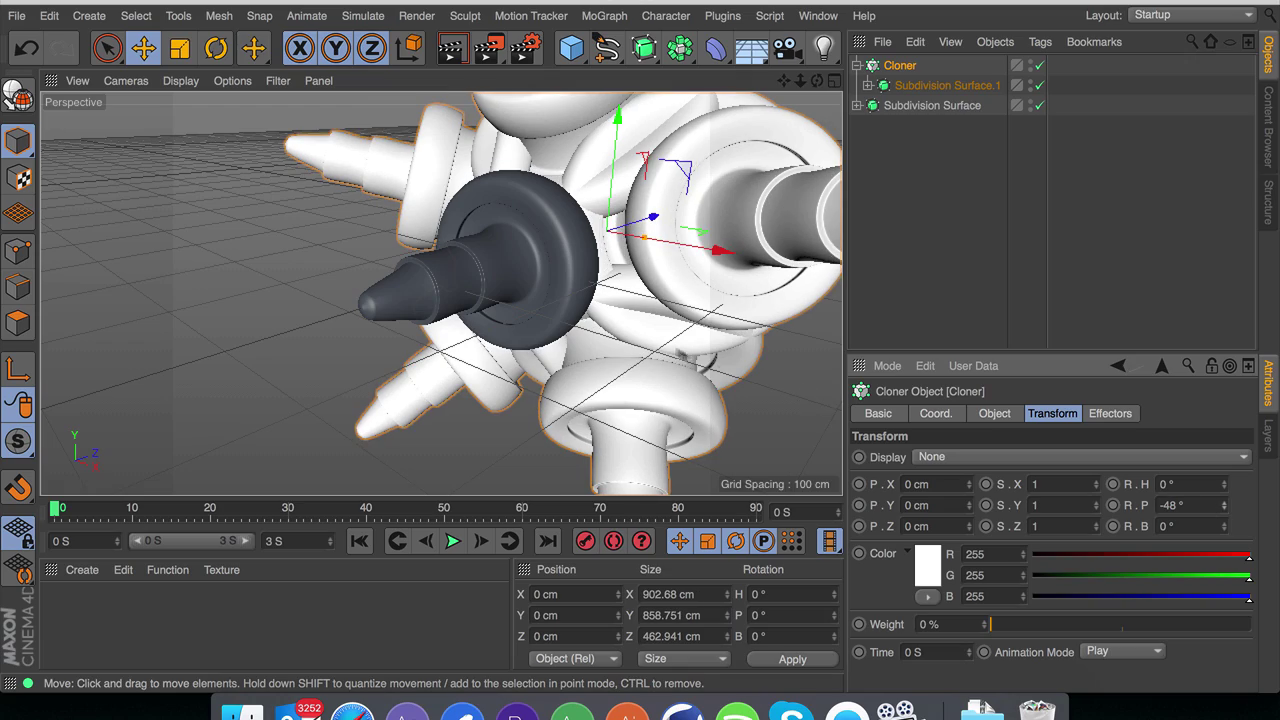
Step: Scale down the Subdivision Surface copy inside the Cloner and return to the Cloner's object properties
{"action": "left_click_drag", "start_coordinate": [660, 346], "coordinate": [626, 324], "text": "alt"}
{"action": "left_click", "coordinate": [910, 92]}
{"action": "key", "text": "t"}
{"action": "left_click", "coordinate": [900, 65]}
{"action": "left_click", "coordinate": [994, 413]}
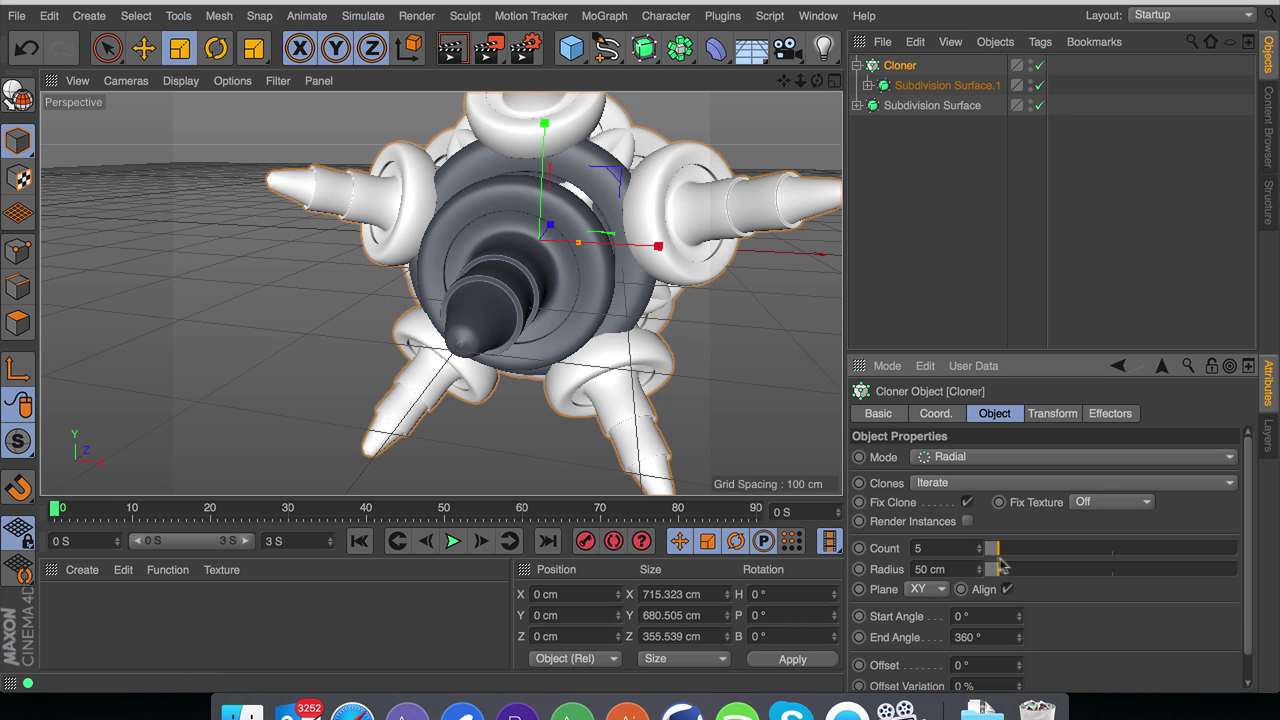
{"action": "left_click_drag", "start_coordinate": [1006, 566], "coordinate": [1028, 566]}
{"action": "key", "text": "super+z"}
{"action": "left_click_drag", "start_coordinate": [510, 279], "coordinate": [385, 285], "text": "ctrl"}
{"action": "key", "text": "super+z"}
{"action": "left_click", "coordinate": [908, 68]}
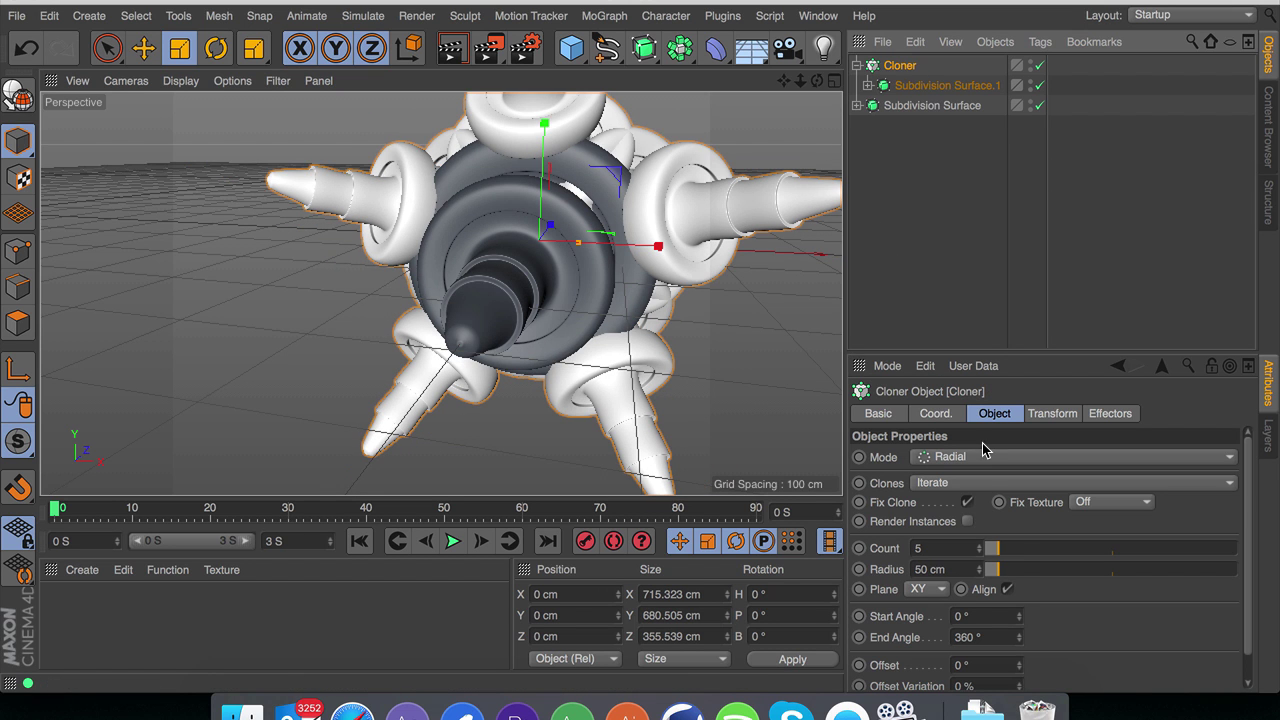
Step: Set the radial Cloner's radius to 136 cm and view the arrangement from the side
{"action": "left_click_drag", "start_coordinate": [1015, 572], "coordinate": [1020, 569]}
{"action": "left_click_drag", "start_coordinate": [726, 146], "coordinate": [506, 195], "text": "alt"}
{"action": "left_click_drag", "start_coordinate": [783, 81], "coordinate": [477, 115]}
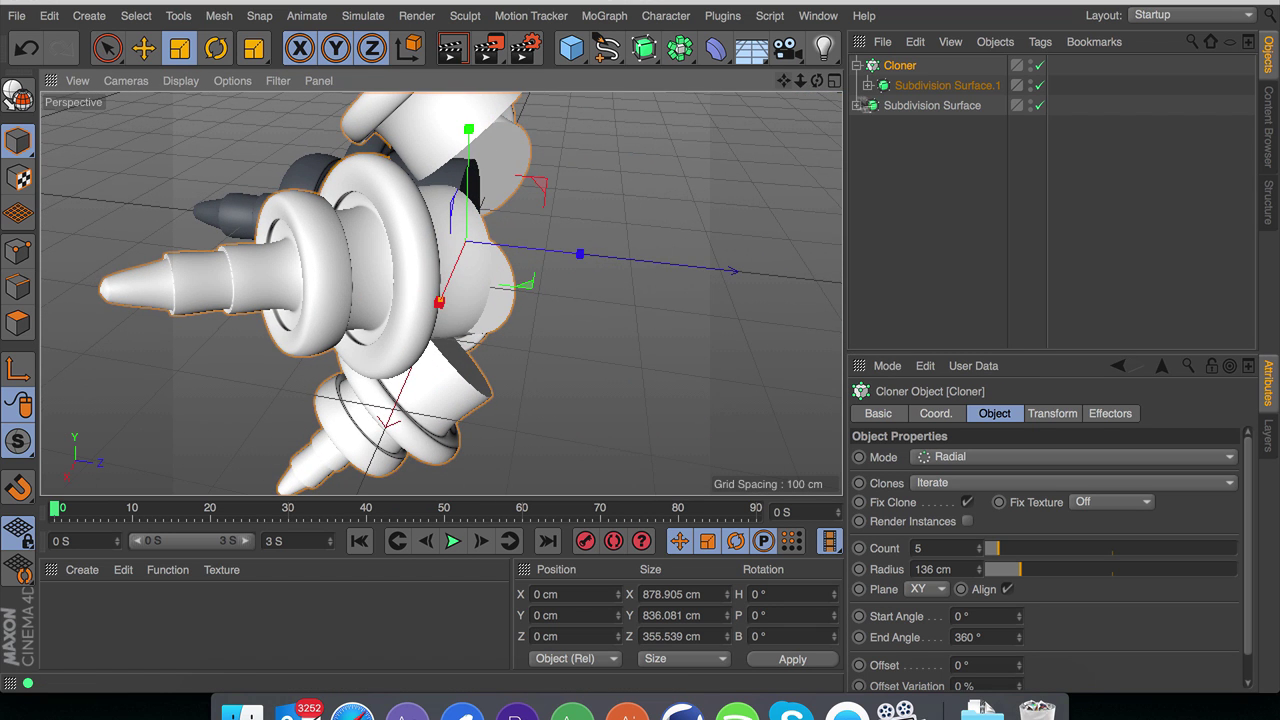
Step: Extend the base of the cloned Loft by moving its first circle to about Z 169 cm
{"action": "left_click", "coordinate": [867, 86]}
{"action": "left_click", "coordinate": [876, 104]}
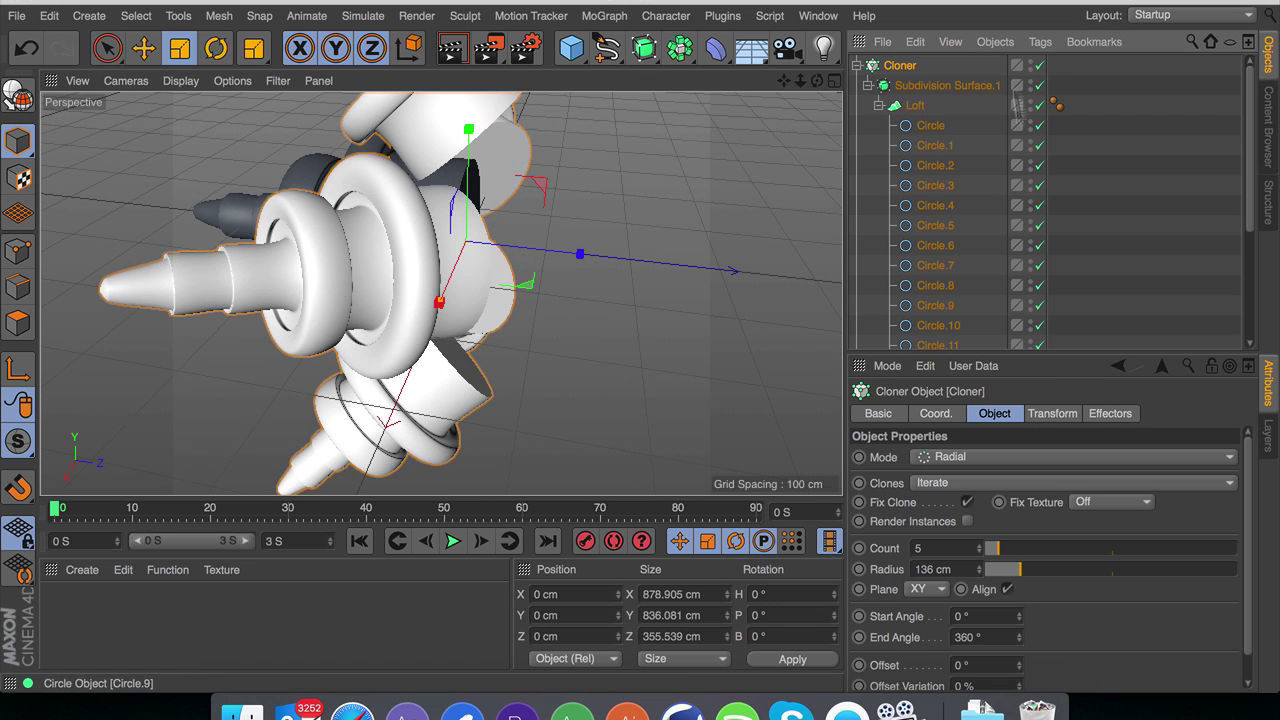
{"action": "left_click", "coordinate": [934, 125]}
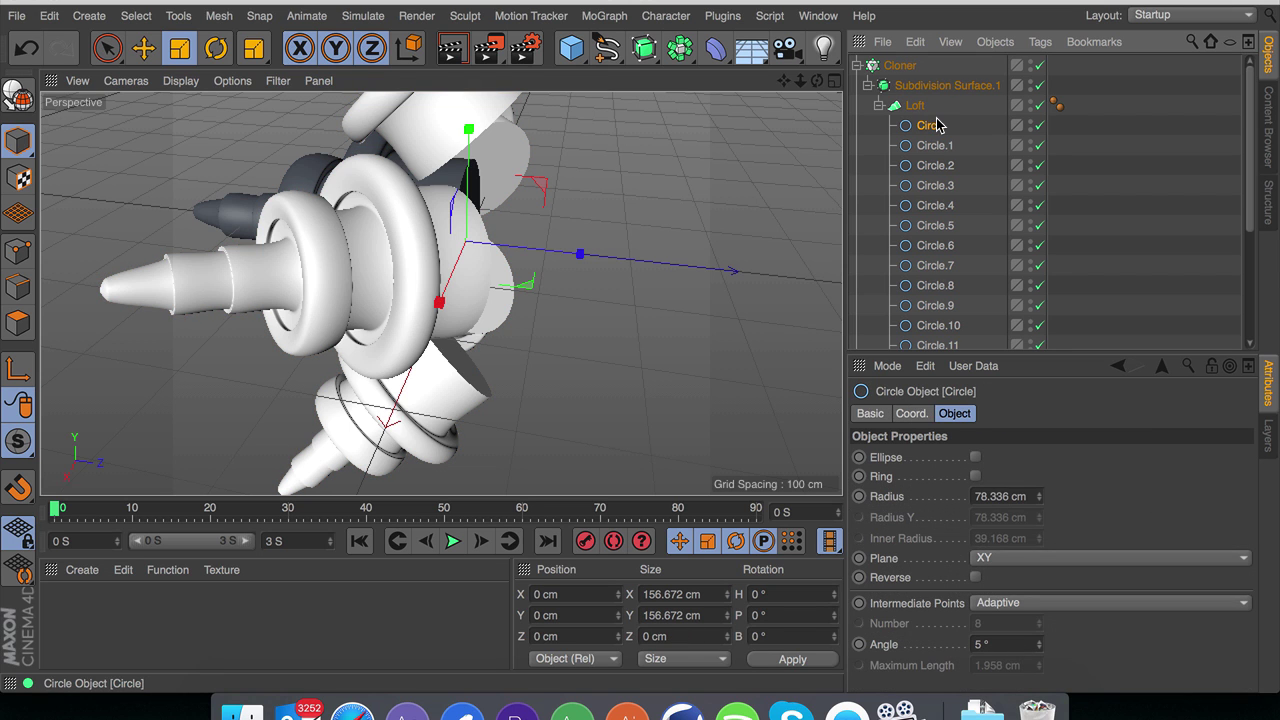
{"action": "key", "text": "e"}
{"action": "left_click_drag", "start_coordinate": [580, 254], "coordinate": [718, 241]}
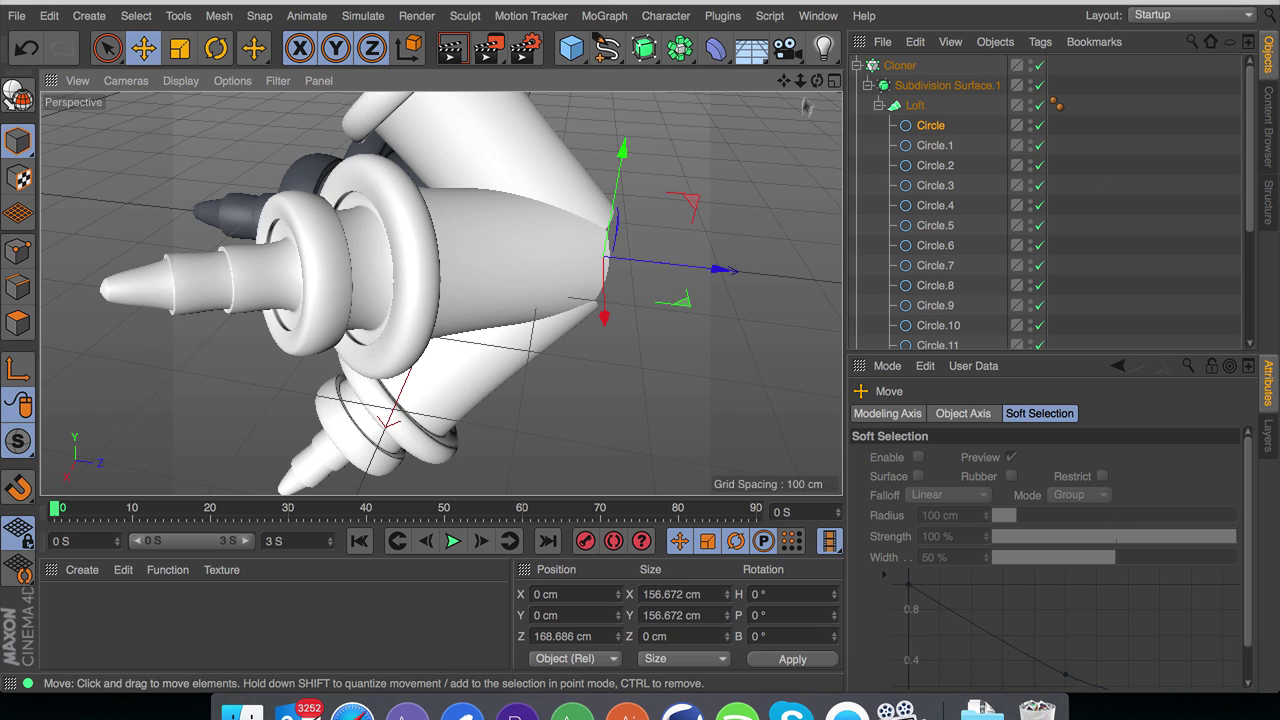
Step: Collapse the radial Cloner's hierarchy and enable Render Instances for it
{"action": "left_click_drag", "start_coordinate": [816, 81], "coordinate": [740, 81]}
{"action": "left_click", "coordinate": [890, 66]}
{"action": "left_click", "coordinate": [856, 65]}
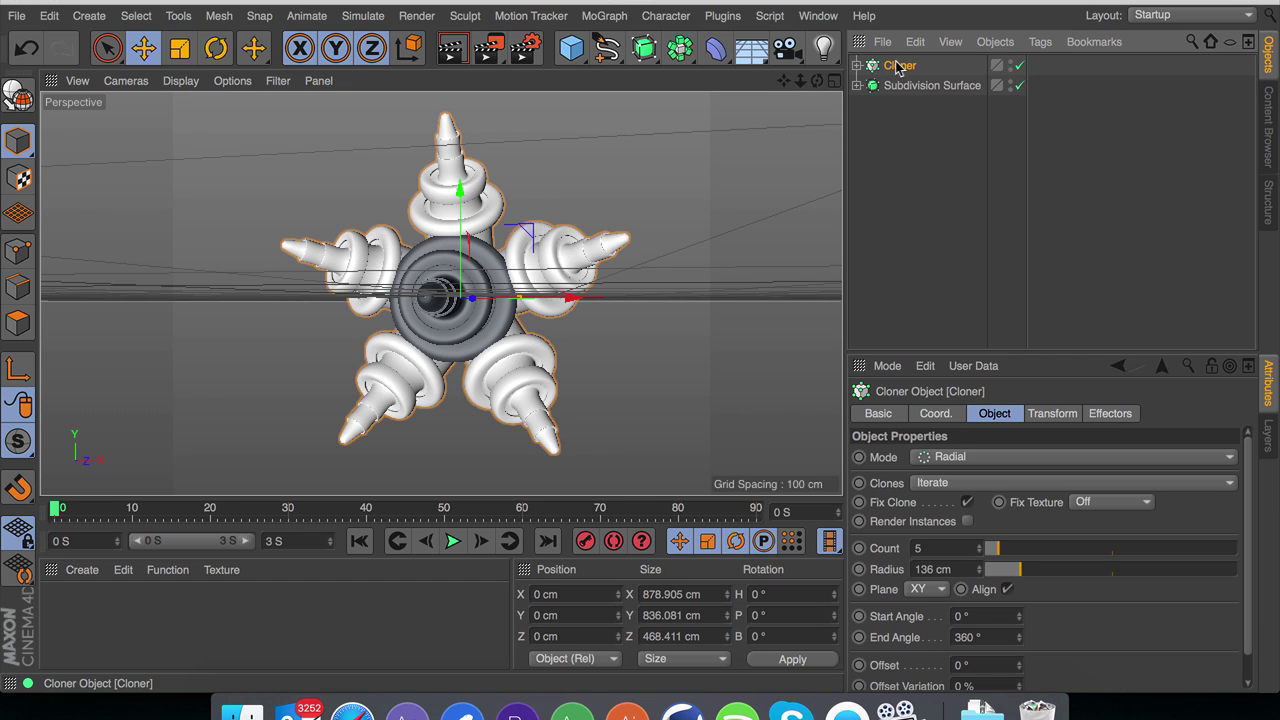
{"action": "left_click", "coordinate": [967, 521]}
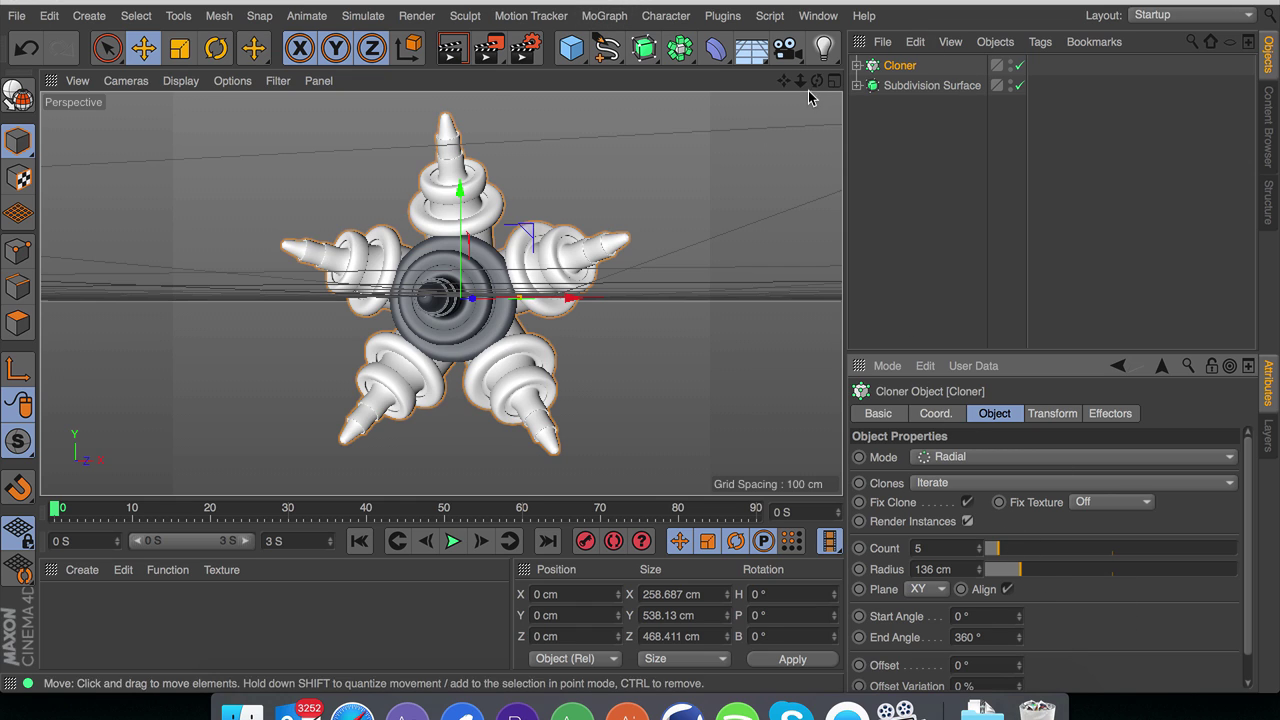
Step: Nest the radial Cloner inside a new Cloner and keep the new one in Linear mode
{"action": "left_click_drag", "start_coordinate": [817, 81], "coordinate": [810, 20]}
{"action": "left_click_drag", "start_coordinate": [440, 293], "coordinate": [440, 293]}
{"action": "left_click", "coordinate": [604, 15]}
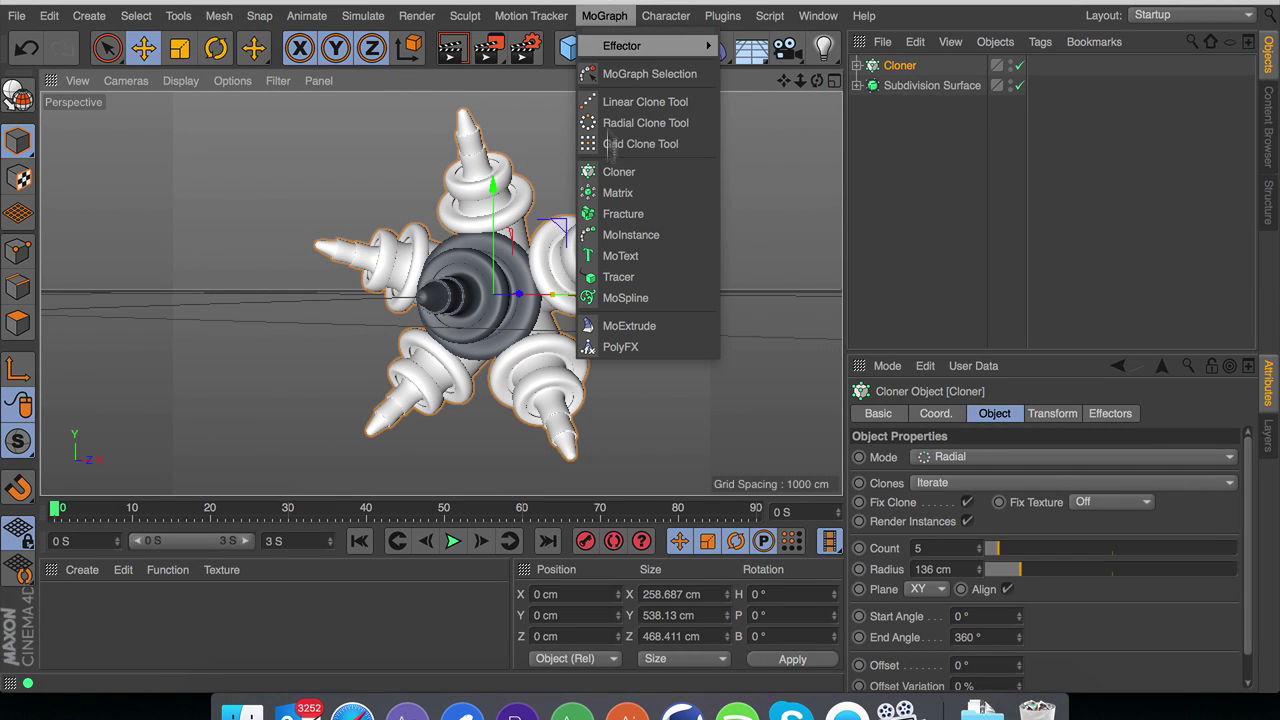
{"action": "left_click", "coordinate": [617, 176], "text": "alt"}
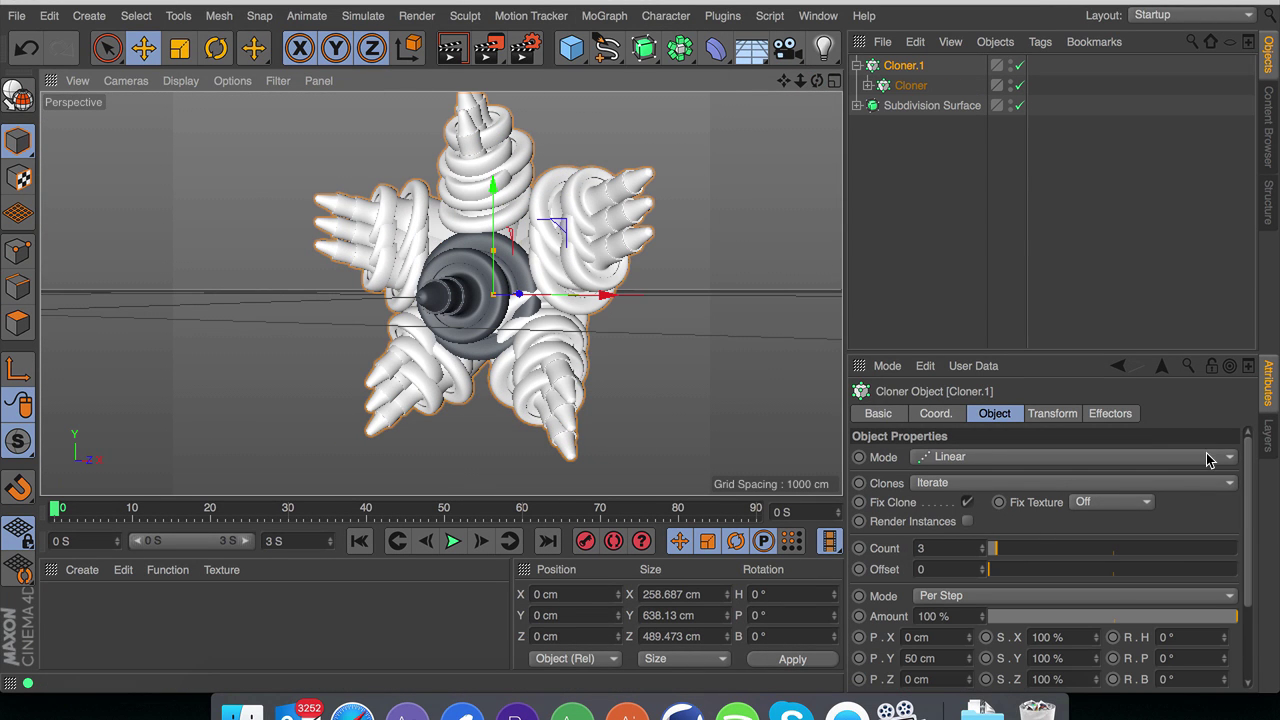
{"action": "left_click", "coordinate": [970, 484]}
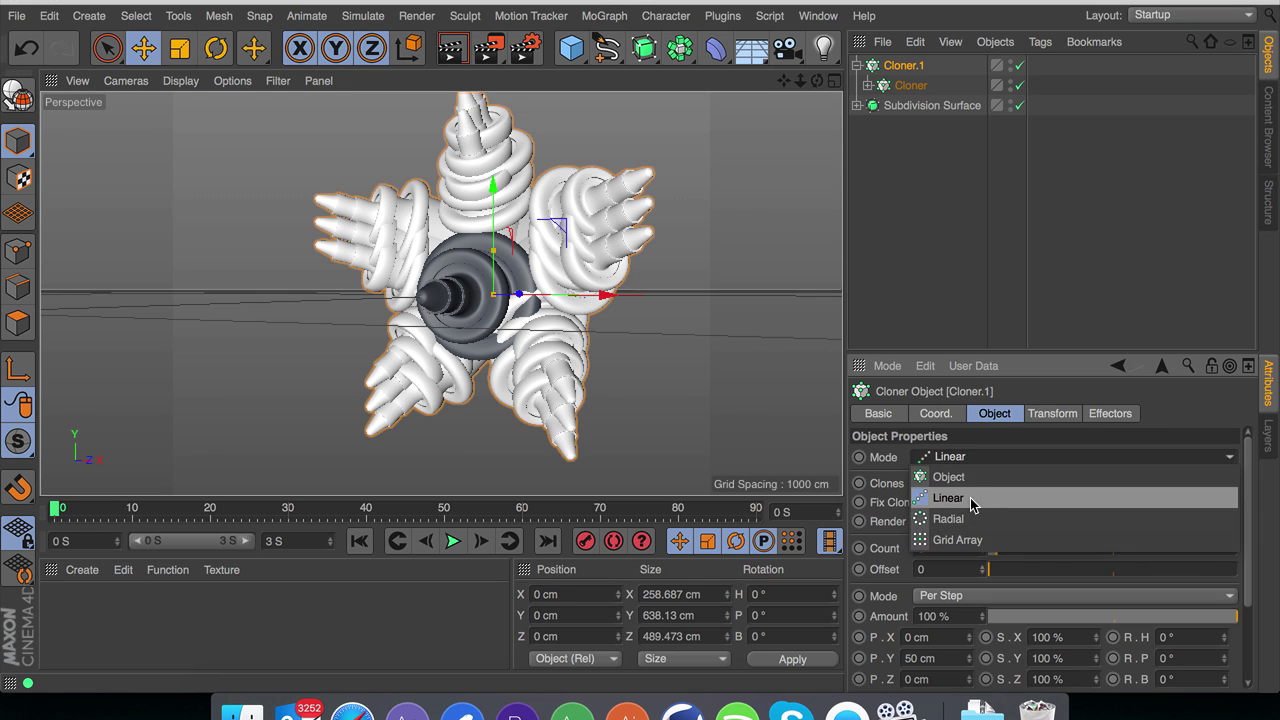
{"action": "left_click", "coordinate": [974, 498]}
Step: Set the outer Cloner's per-step offset to 0 cm in Y and 162 cm in Z
{"action": "double_click", "coordinate": [940, 657]}
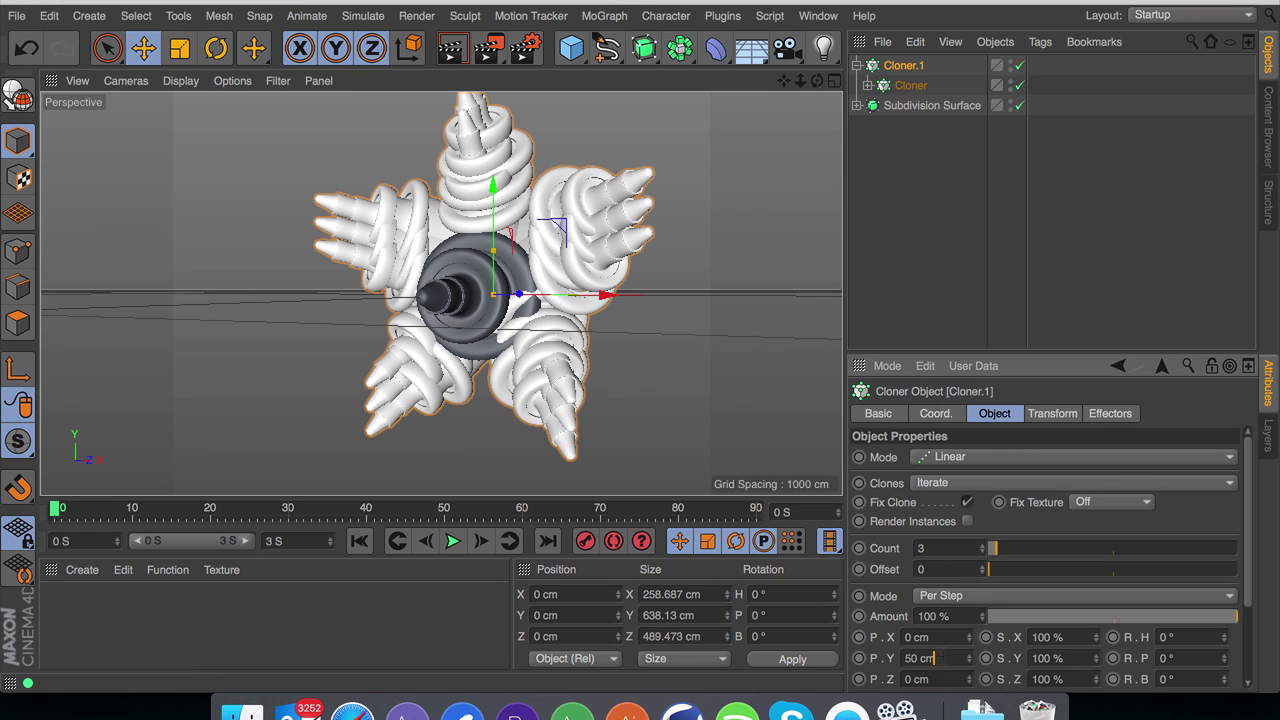
{"action": "type", "text": "0"}
{"action": "key", "text": "Return"}
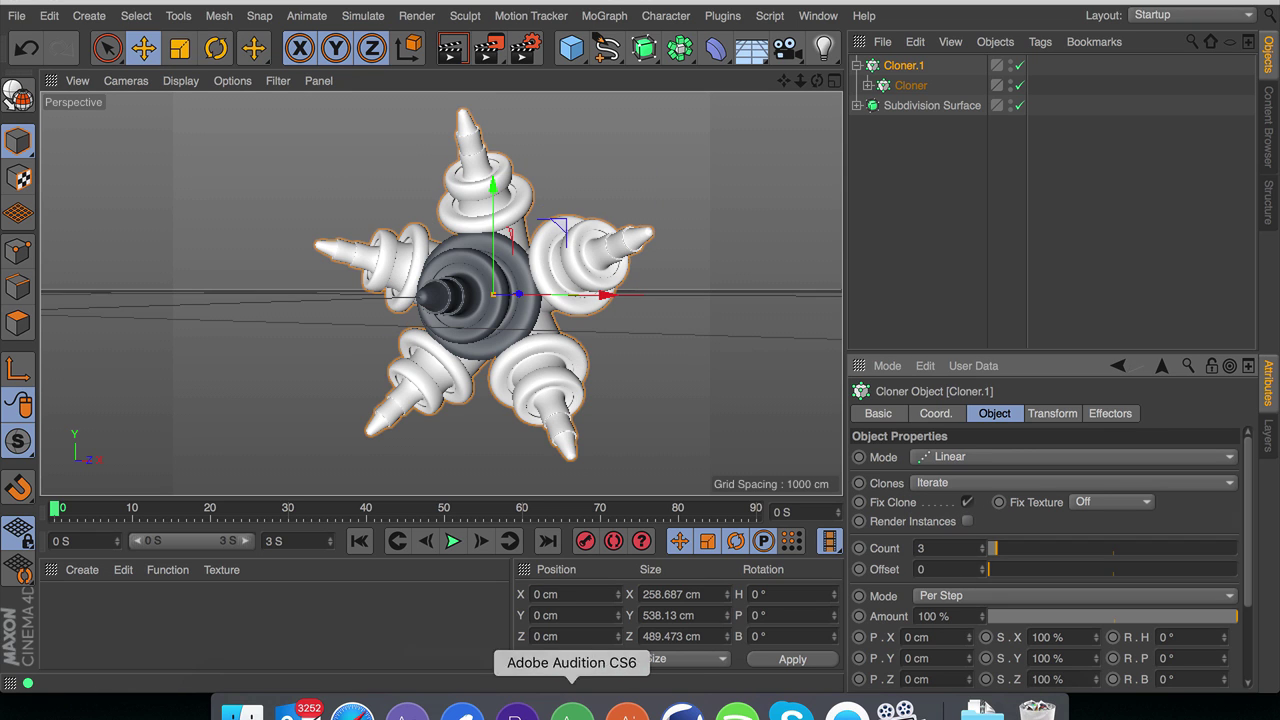
{"action": "left_click_drag", "start_coordinate": [968, 680], "coordinate": [968, 640]}
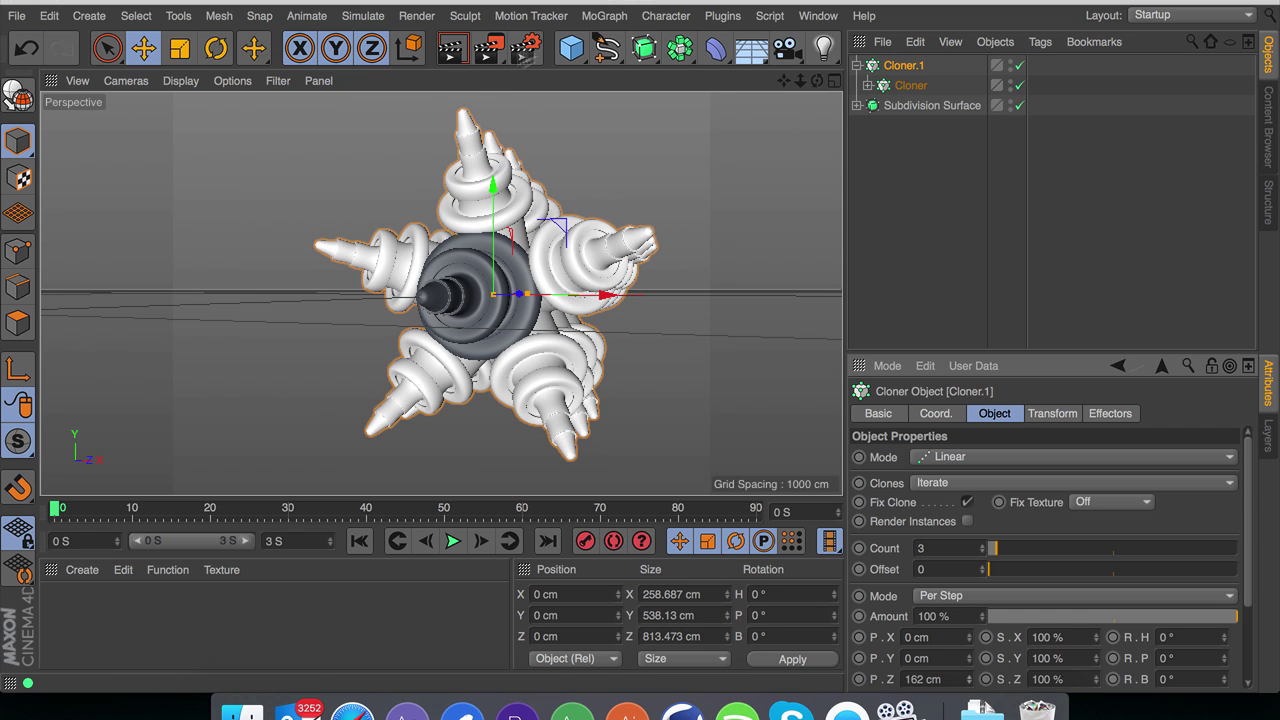
Step: Add a Step effector to the outer Cloner and look at the growing rows of clones from the side
{"action": "left_click", "coordinate": [604, 16]}
{"action": "mouse_move", "coordinate": [608, 47]}
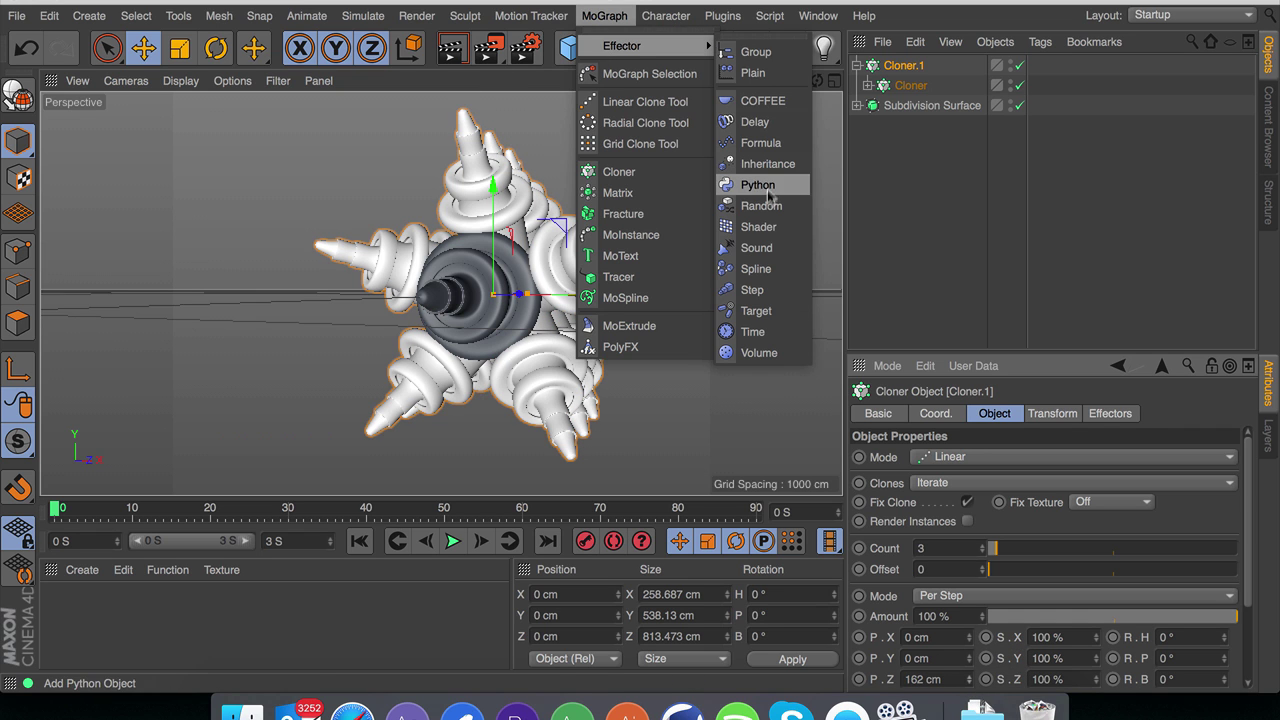
{"action": "left_click", "coordinate": [752, 291]}
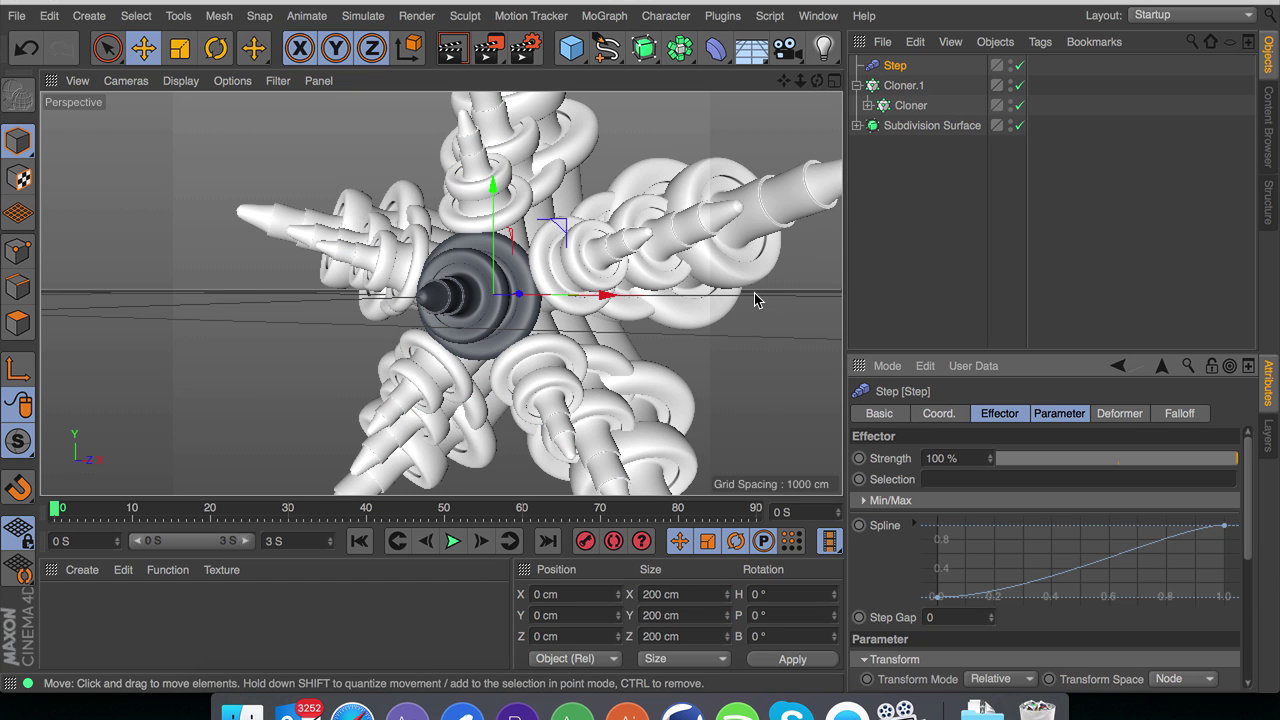
{"action": "left_click_drag", "start_coordinate": [697, 277], "coordinate": [657, 281], "text": "alt"}
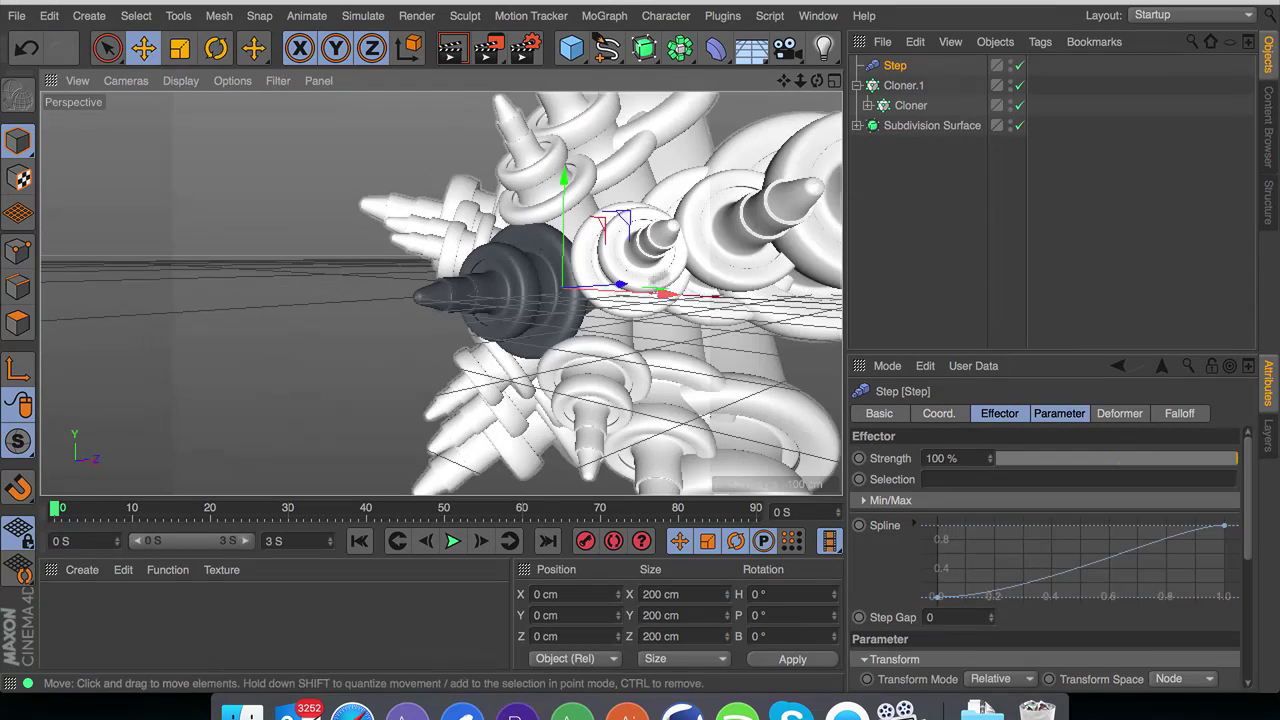
Step: Select the outer linear Cloner and enable Render Instances for it
{"action": "left_click", "coordinate": [900, 88]}
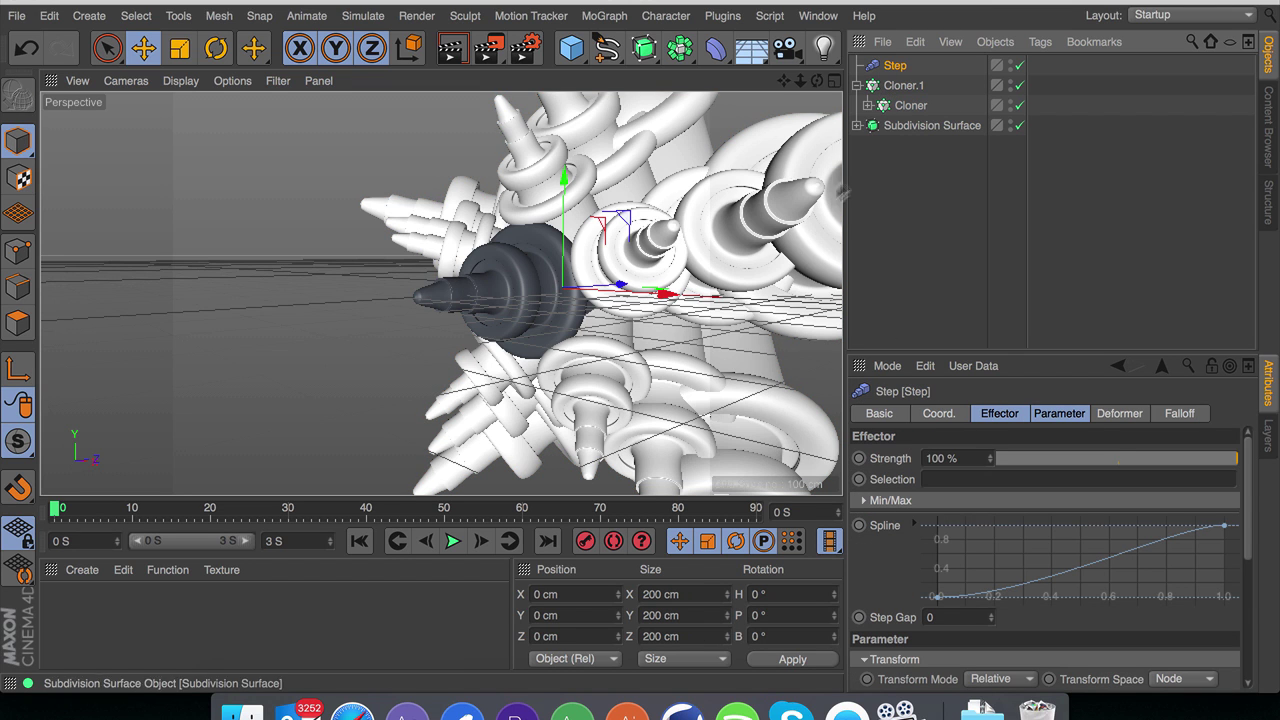
{"action": "left_click", "coordinate": [904, 86]}
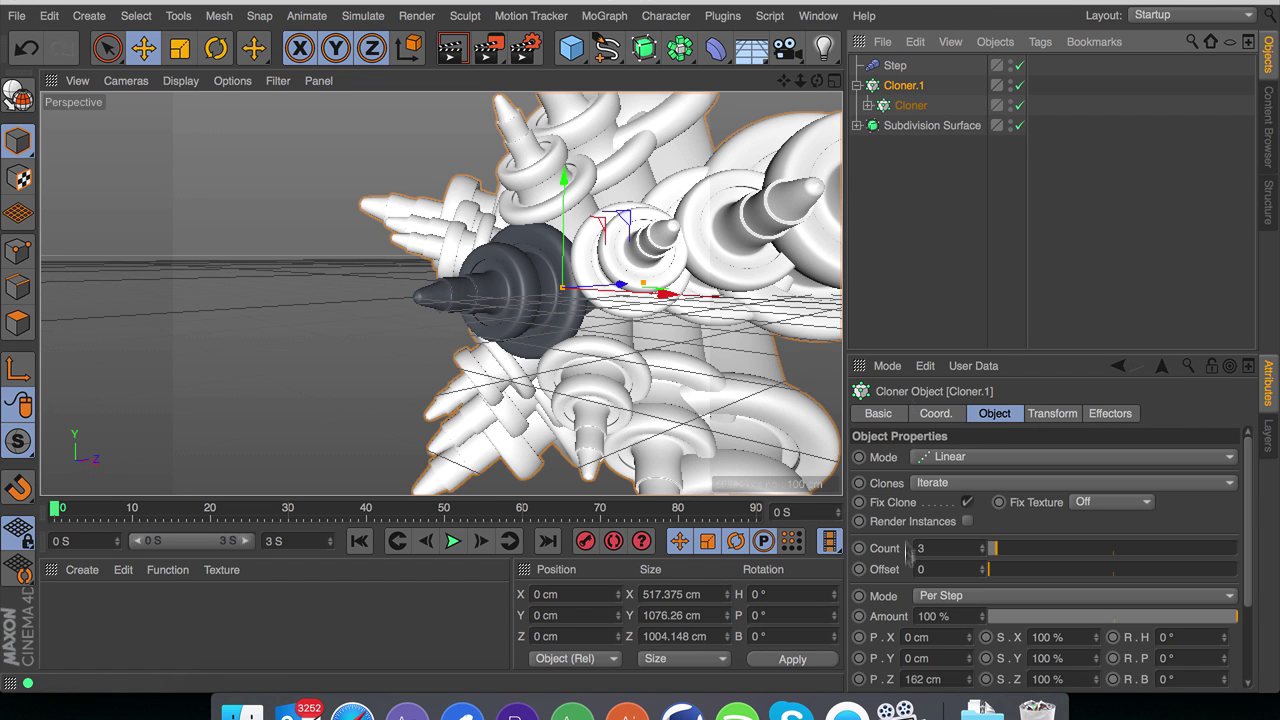
{"action": "left_click", "coordinate": [968, 522]}
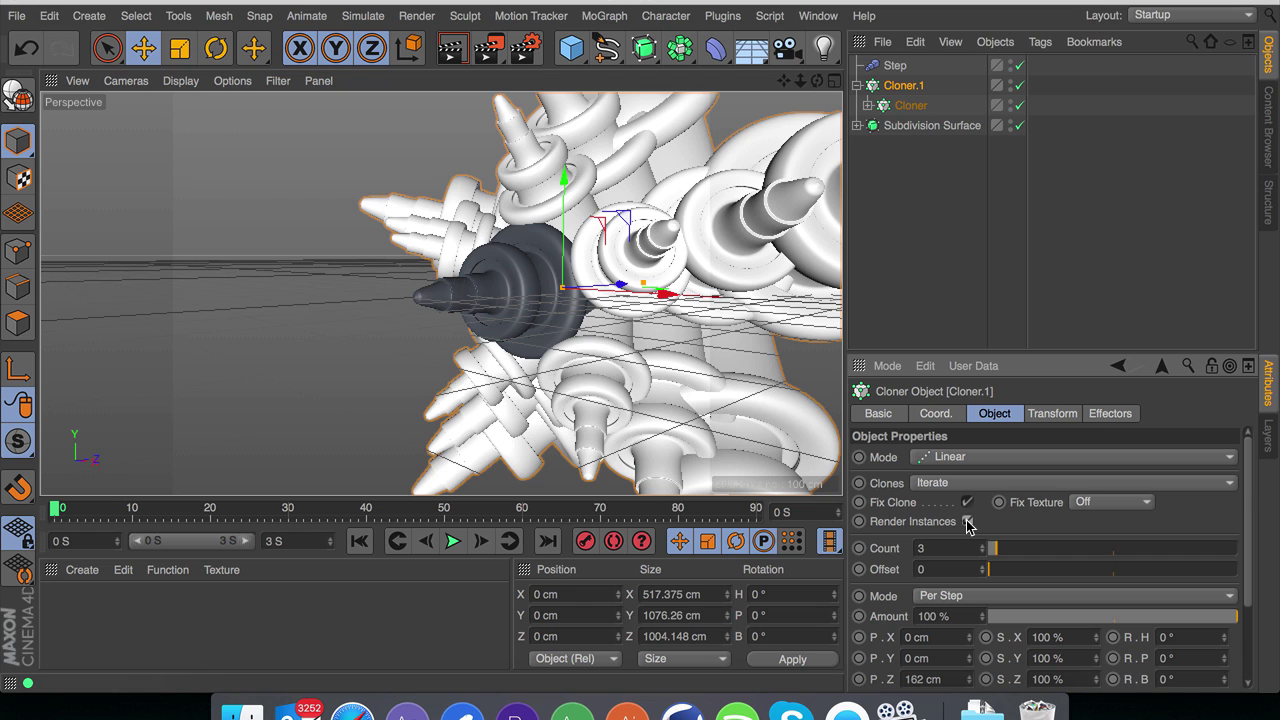
Step: Enable Rotation on the Step effector and set its R.B rotation to 66° to twist the rows of clones
{"action": "left_click", "coordinate": [898, 66]}
{"action": "left_click_drag", "start_coordinate": [560, 288], "coordinate": [858, 314], "text": "alt"}
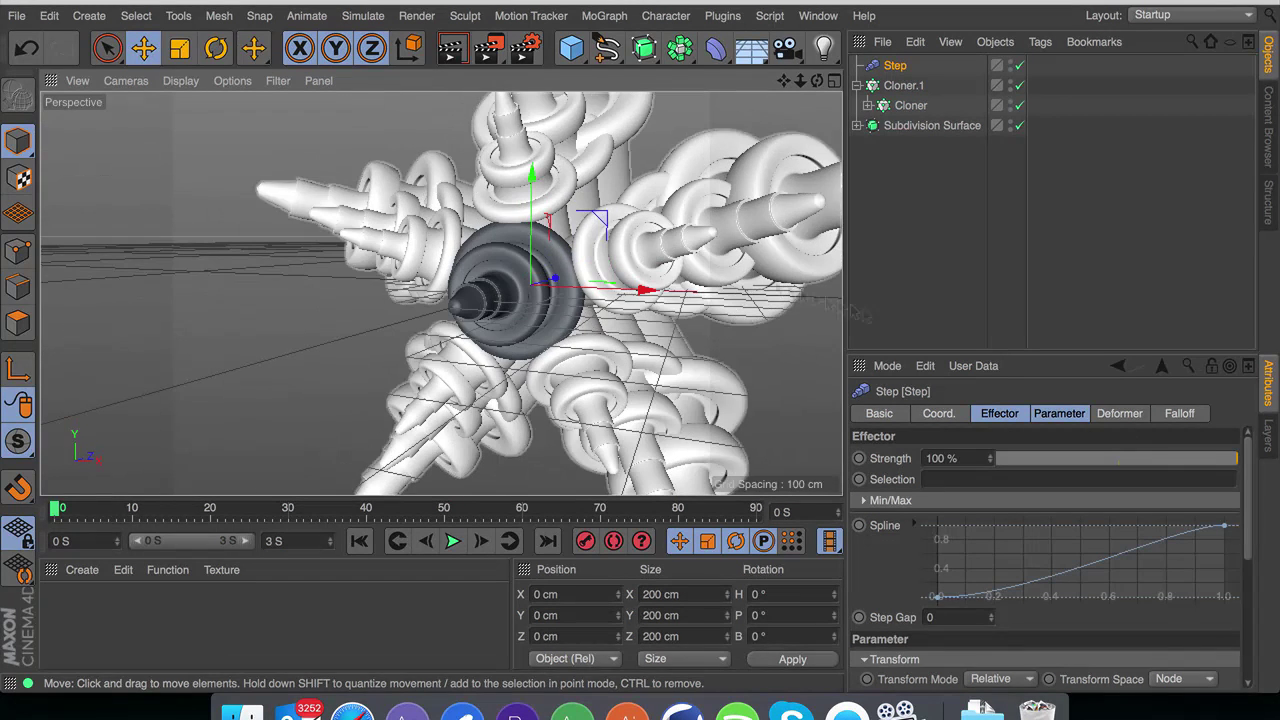
{"action": "left_click", "coordinate": [1076, 417]}
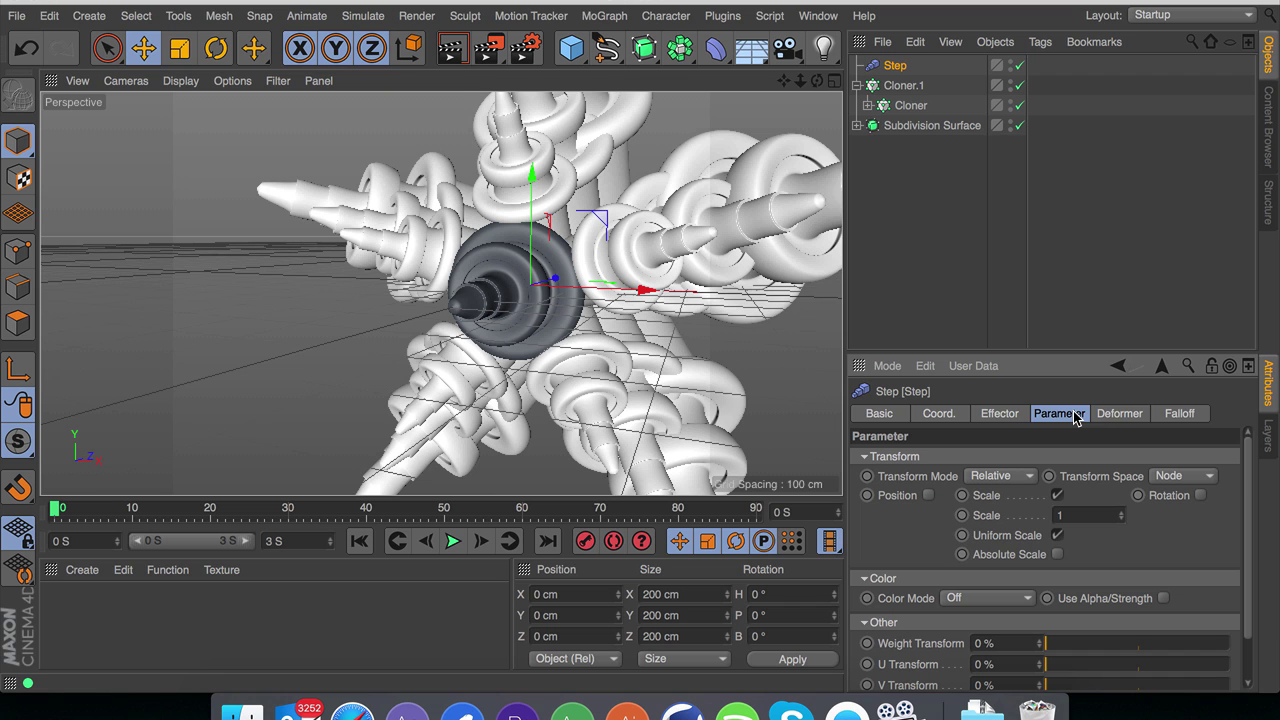
{"action": "mouse_move", "coordinate": [1119, 515]}
{"action": "left_mouse_down"}
{"action": "mouse_move", "coordinate": [1119, 452]}
{"action": "mouse_move", "coordinate": [1119, 586]}
{"action": "mouse_move", "coordinate": [1118, 517]}
{"action": "left_mouse_up"}
{"action": "left_click", "coordinate": [1201, 496]}
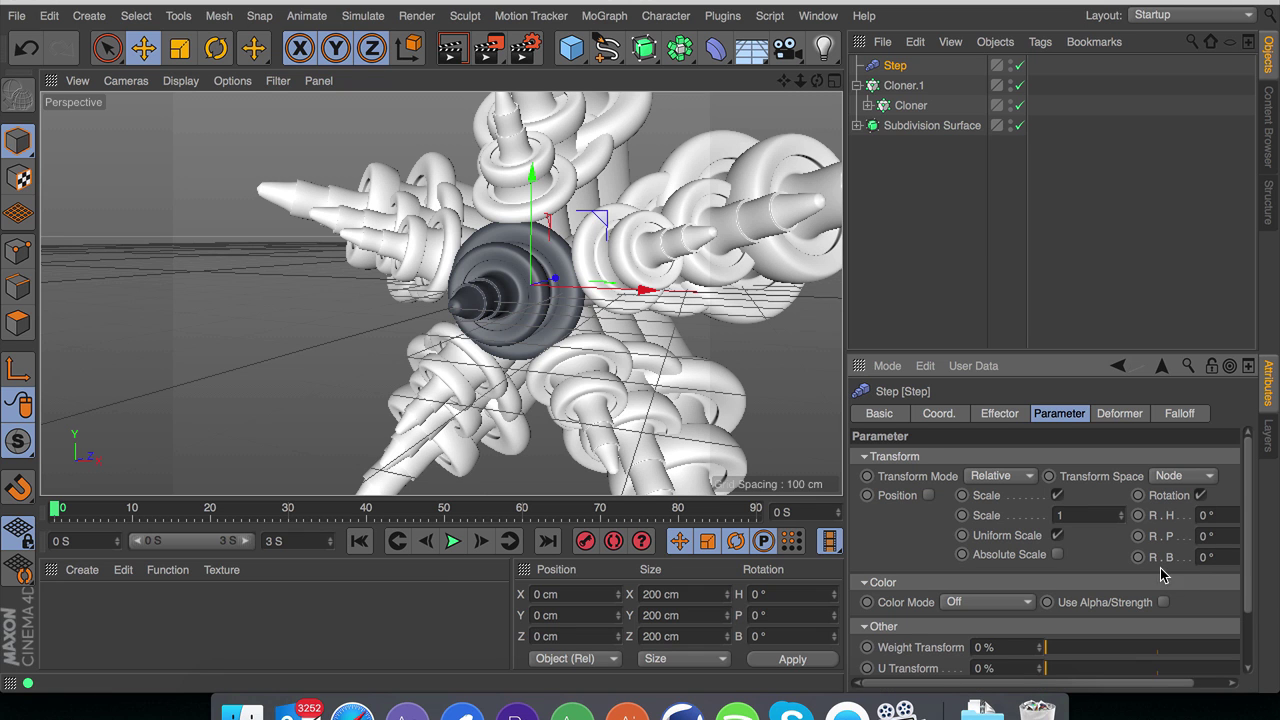
{"action": "scroll", "coordinate": [1046, 603], "scroll_direction": "right", "scroll_amount": 2}
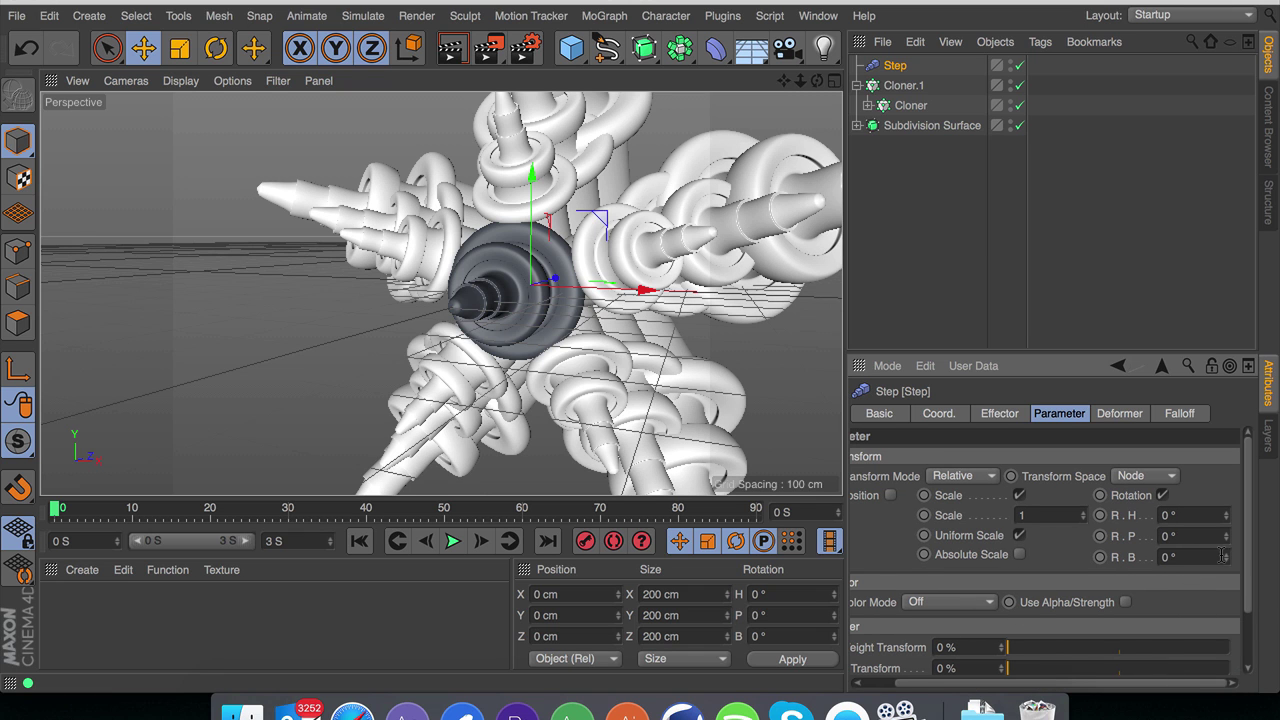
{"action": "left_click_drag", "start_coordinate": [1222, 556], "coordinate": [1222, 523]}
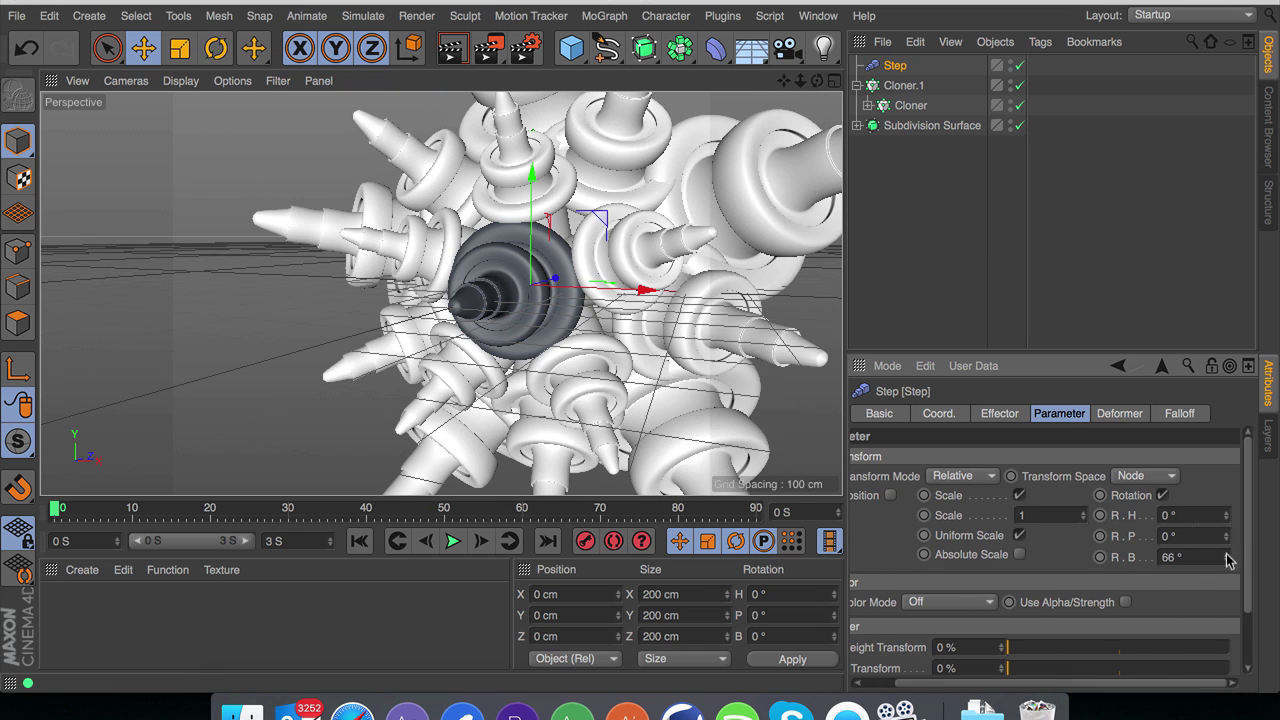
Step: Raise the outer linear Cloner's count to 5
{"action": "left_click", "coordinate": [903, 85]}
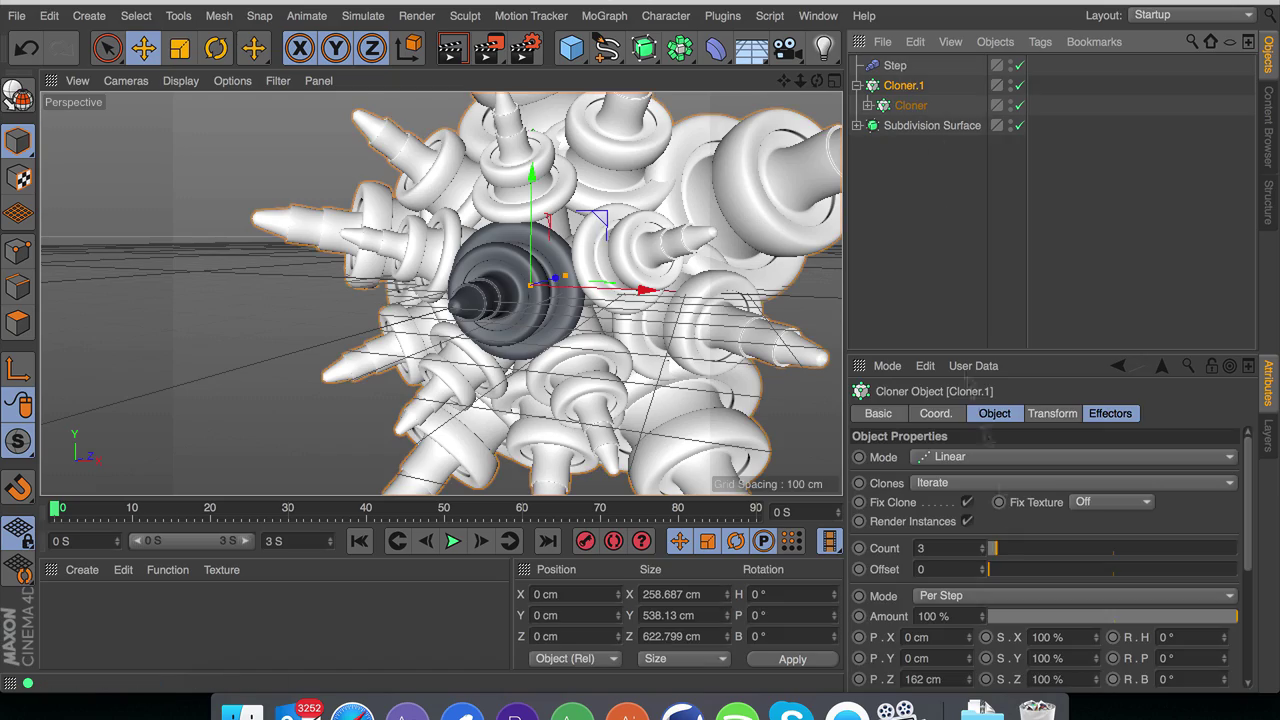
{"action": "left_click", "coordinate": [986, 545]}
{"action": "left_click", "coordinate": [984, 546]}
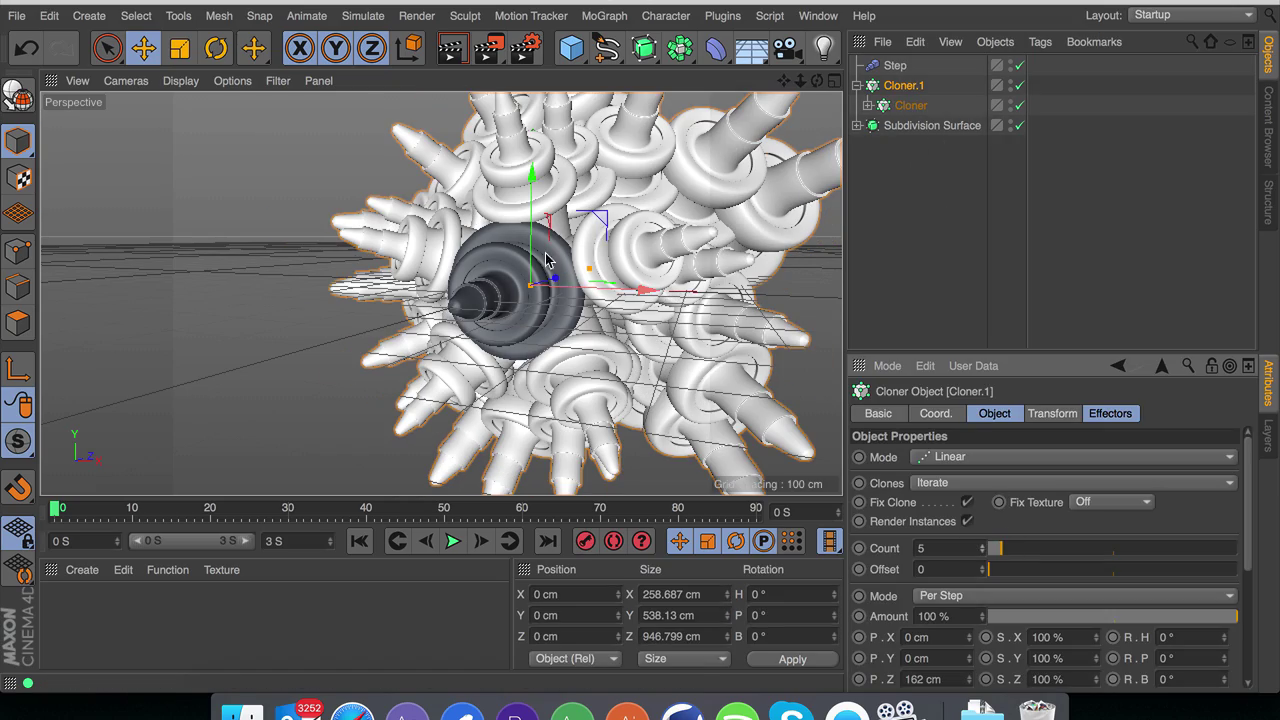
{"action": "left_click_drag", "start_coordinate": [576, 276], "coordinate": [496, 326], "text": "alt"}
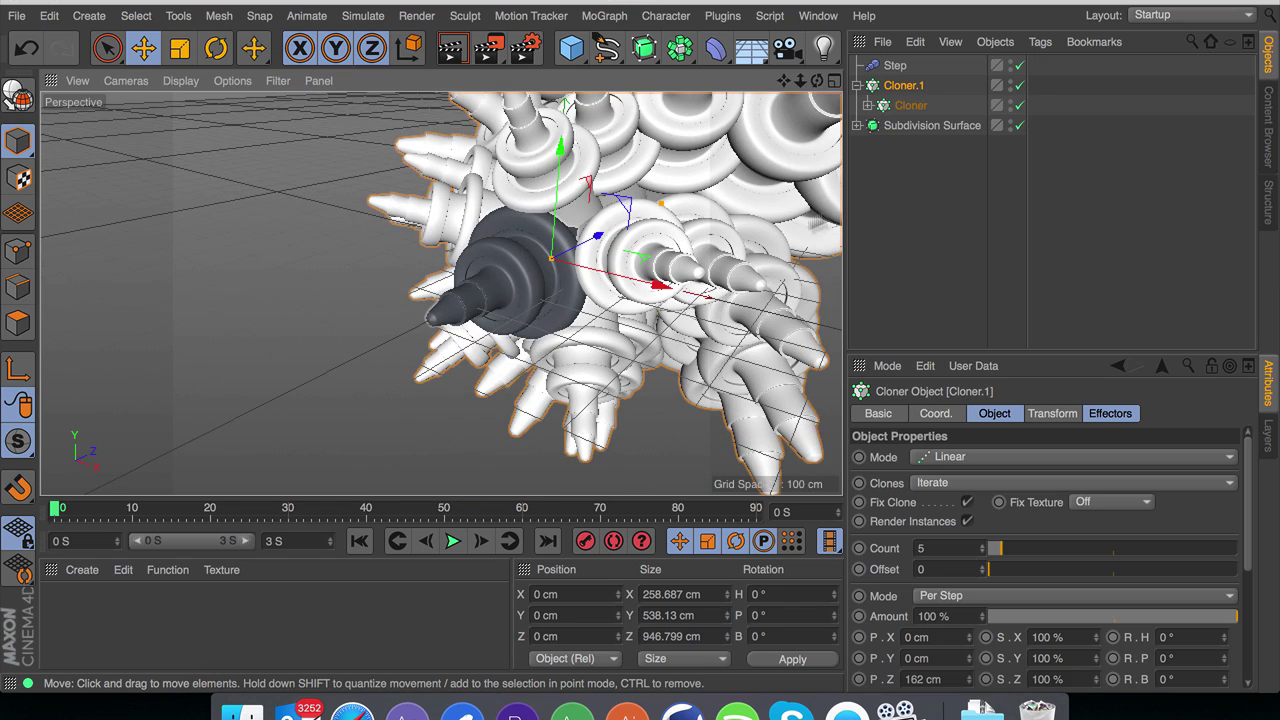
Step: Duplicate the dark central Subdivision Surface object and offset the copy about -66 cm along X
{"action": "left_click", "coordinate": [906, 126]}
{"action": "key", "text": "t"}
{"action": "left_click_drag", "start_coordinate": [565, 292], "coordinate": [488, 346]}
{"action": "scroll", "coordinate": [571, 244], "scroll_direction": "up", "scroll_amount": 3}
{"action": "key", "text": "e"}
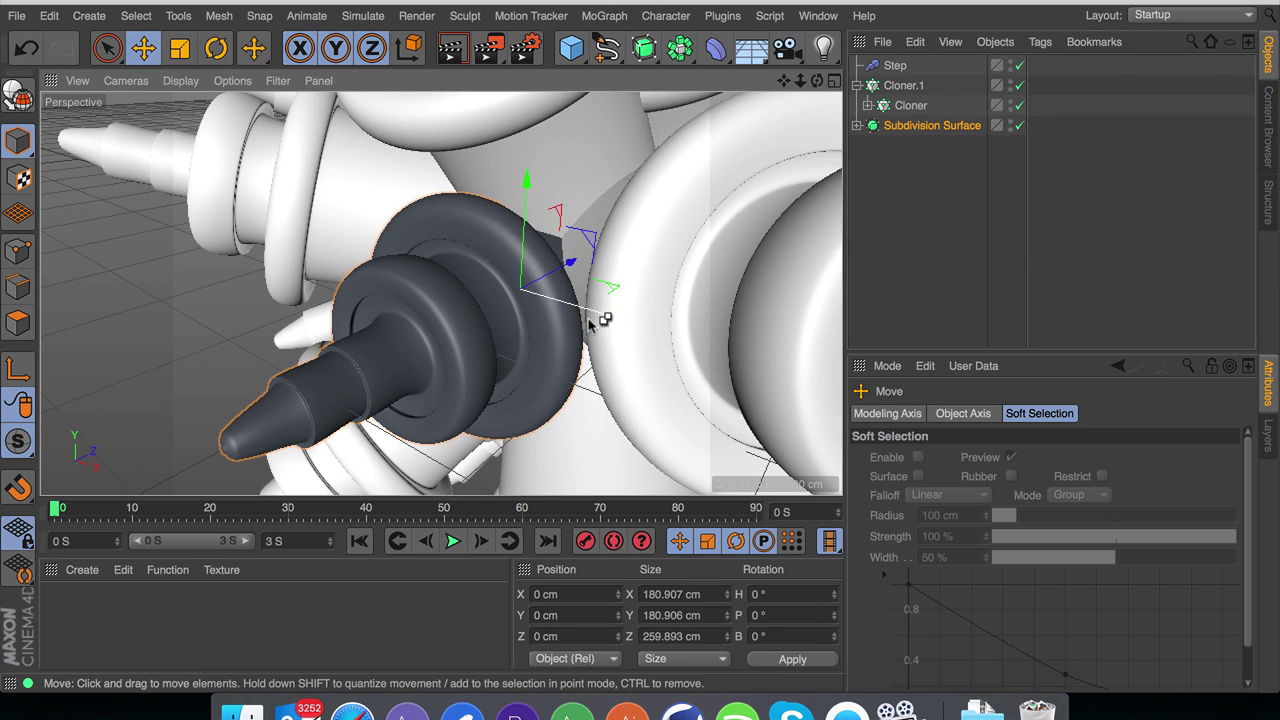
{"action": "left_click_drag", "start_coordinate": [600, 320], "coordinate": [516, 316]}
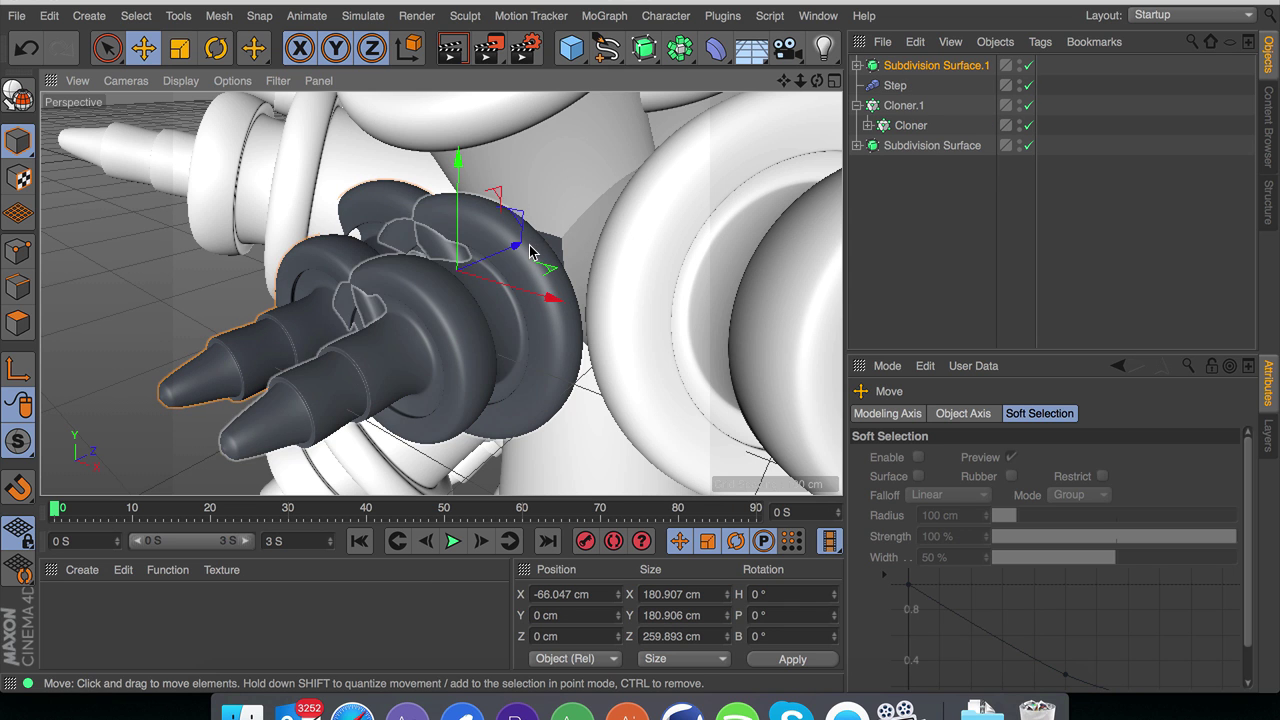
Step: Scale the copied central piece up uniformly to about 209 cm in X and Y and 300 cm in Z
{"action": "key", "text": "t"}
{"action": "left_click_drag", "start_coordinate": [425, 243], "coordinate": [452, 243]}
{"action": "scroll", "coordinate": [603, 304], "scroll_direction": "down", "scroll_amount": 12}
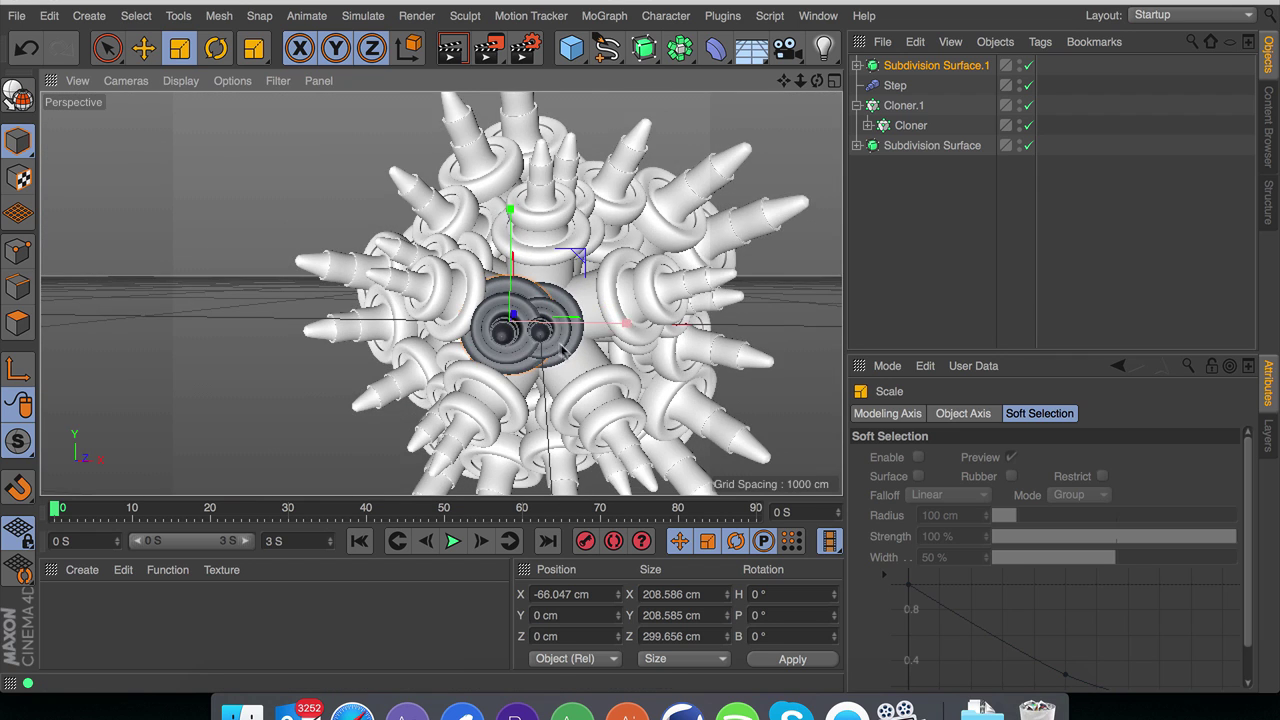
{"action": "scroll", "coordinate": [568, 344], "scroll_direction": "down", "scroll_amount": 6}
{"action": "scroll", "coordinate": [569, 346], "scroll_direction": "up", "scroll_amount": 12}
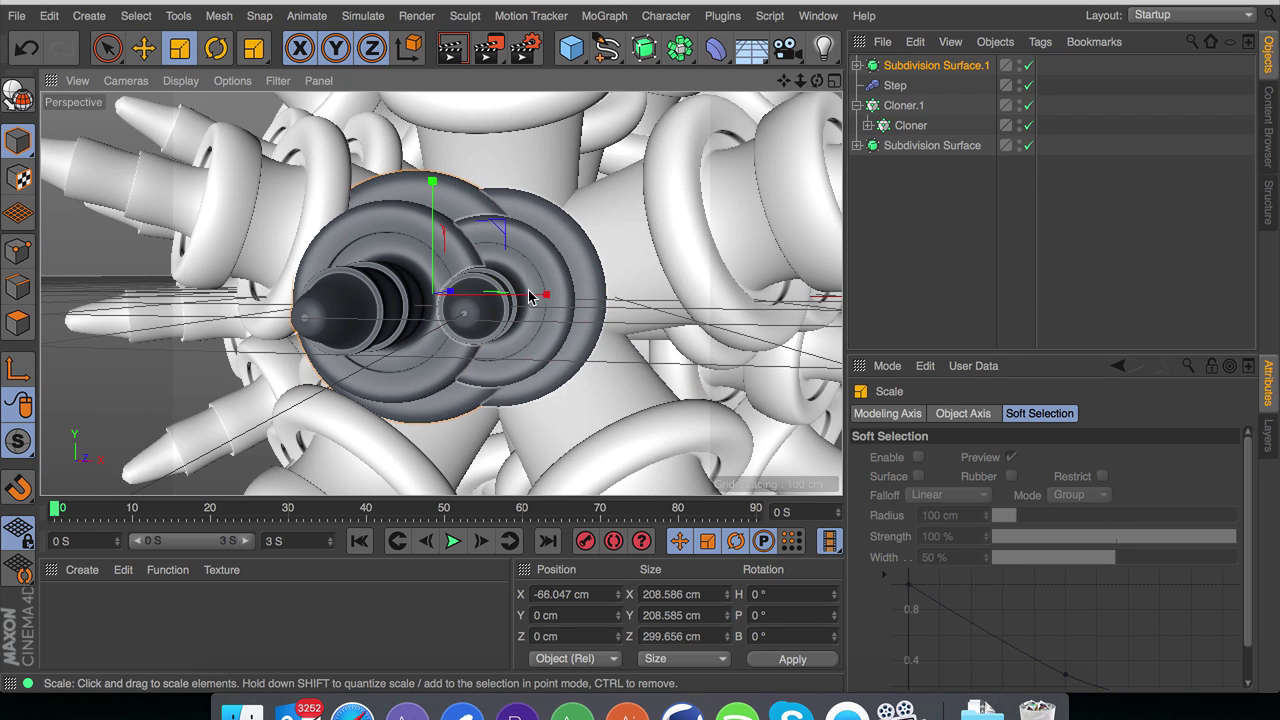
Step: Duplicate the enlarged piece to the opposite side of the centre, at about 69 cm in X, and deselect everything
{"action": "key", "text": "e"}
{"action": "left_click_drag", "start_coordinate": [540, 294], "coordinate": [684, 295]}
{"action": "scroll", "coordinate": [564, 341], "scroll_direction": "up", "scroll_amount": 8}
{"action": "scroll", "coordinate": [563, 338], "scroll_direction": "down", "scroll_amount": 10}
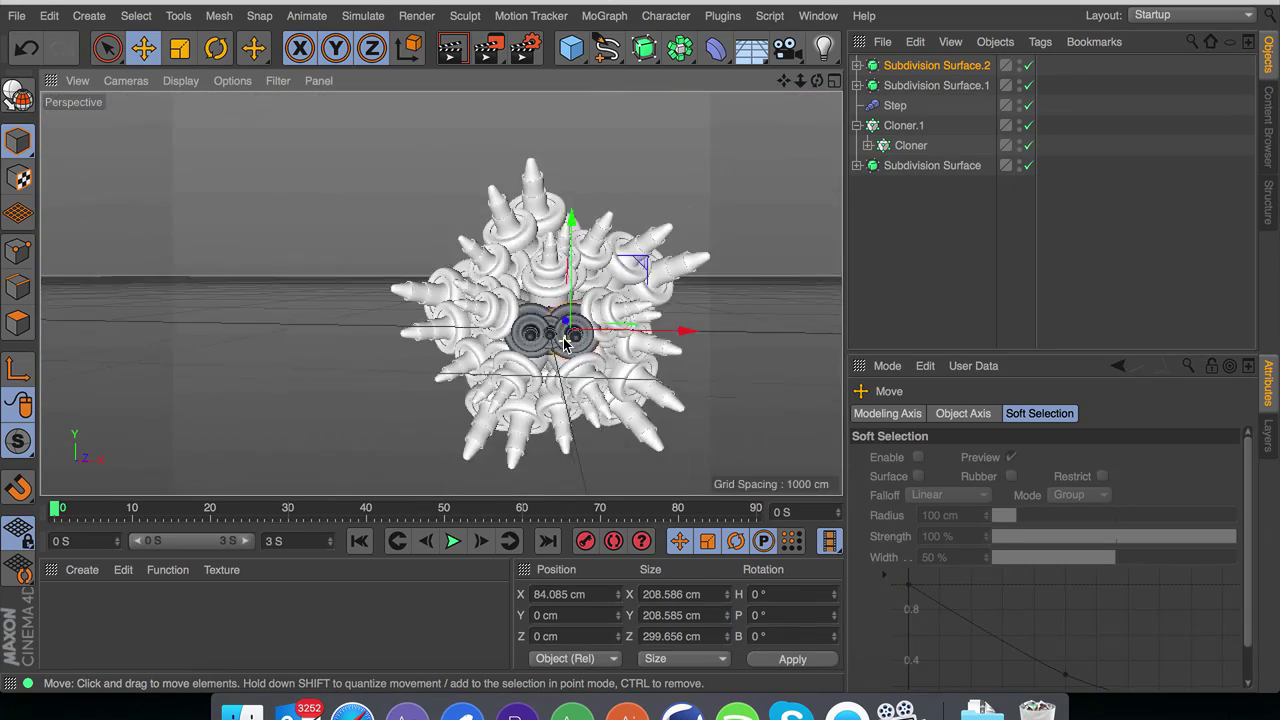
{"action": "scroll", "coordinate": [563, 338], "scroll_direction": "up", "scroll_amount": 6}
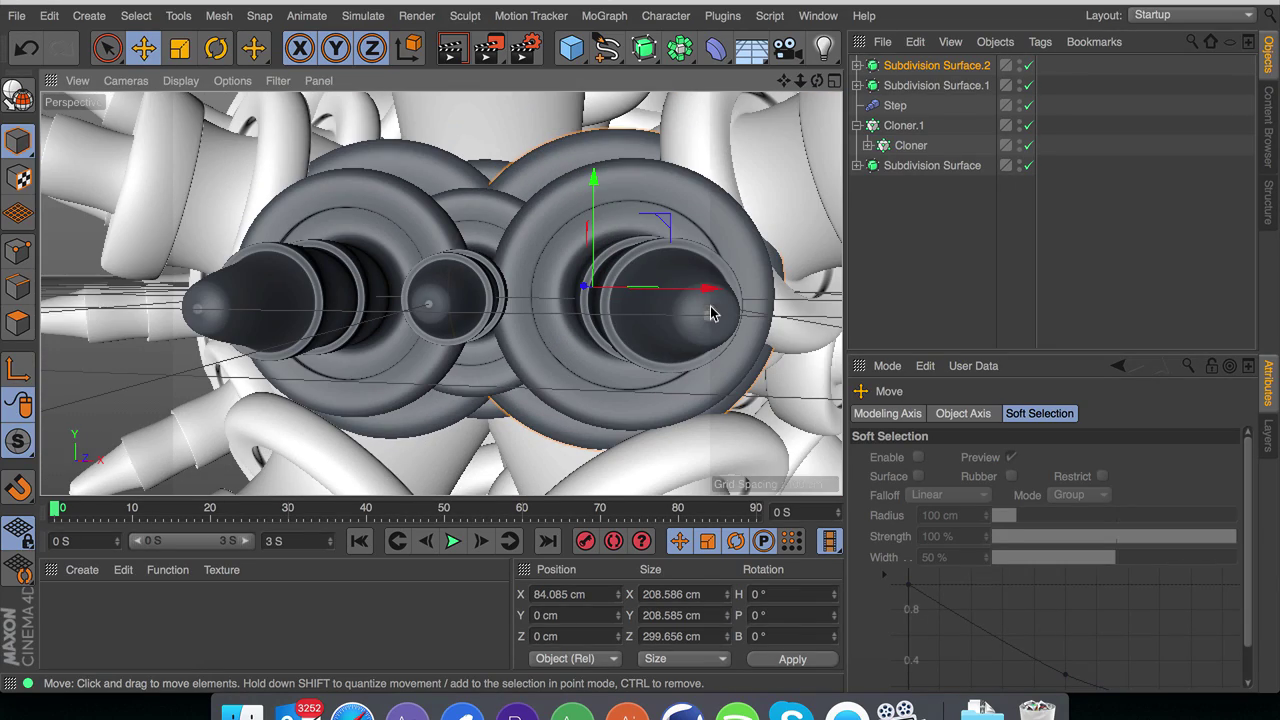
{"action": "left_click_drag", "start_coordinate": [708, 290], "coordinate": [686, 292]}
{"action": "scroll", "coordinate": [522, 310], "scroll_direction": "down", "scroll_amount": 4}
{"action": "scroll", "coordinate": [522, 310], "scroll_direction": "down", "scroll_amount": 3}
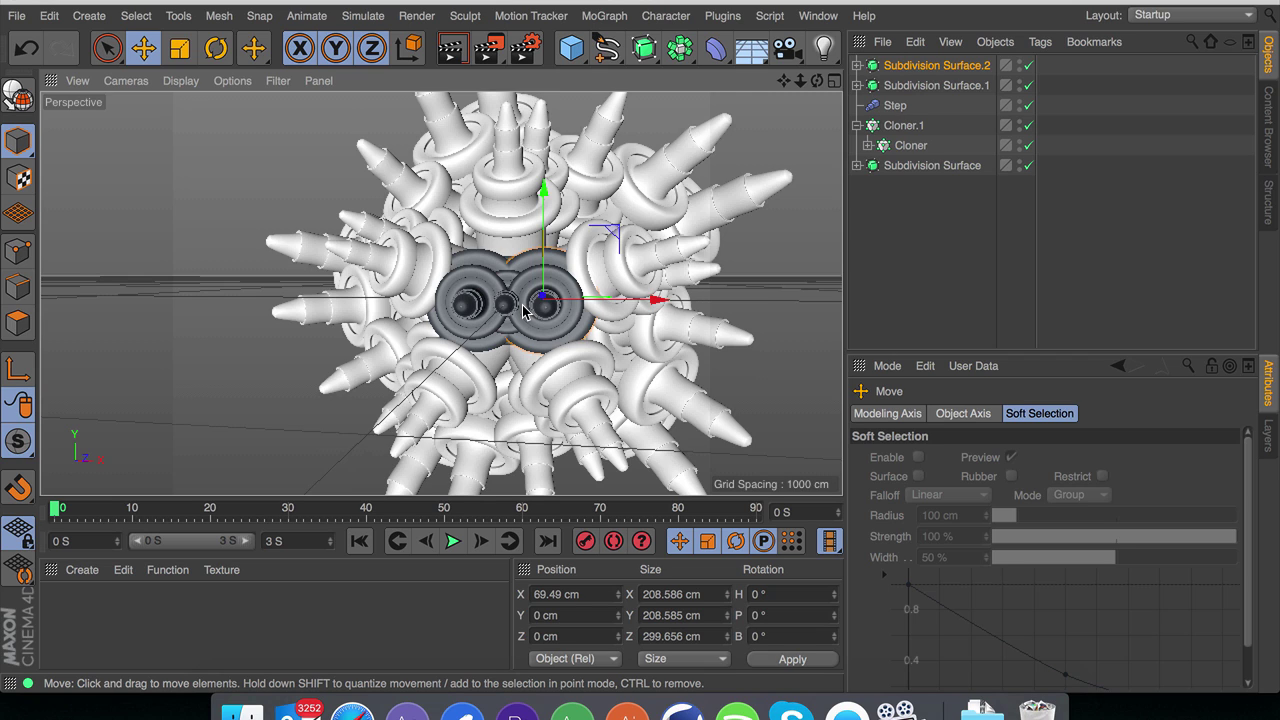
{"action": "left_click", "coordinate": [1014, 251]}
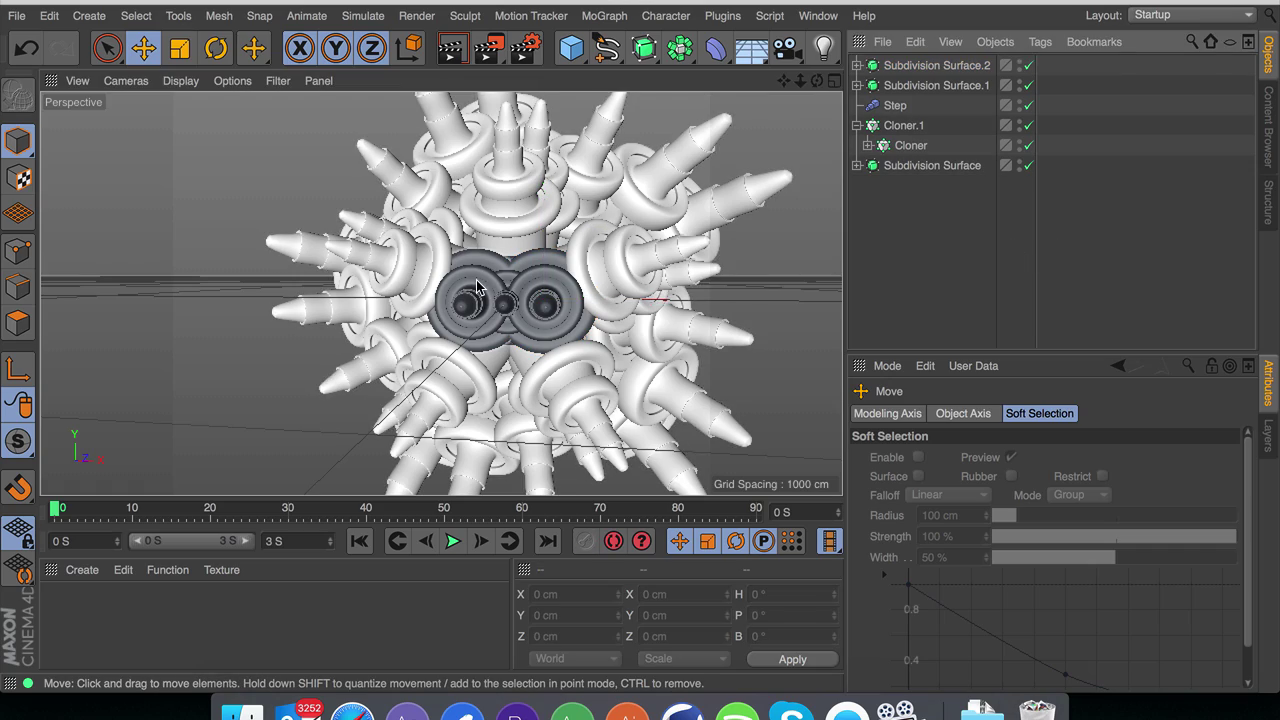
Step: Examine the three dark central pieces against the surrounding clones from near and far
{"action": "scroll", "coordinate": [476, 287], "scroll_direction": "up", "scroll_amount": 5}
{"action": "scroll", "coordinate": [476, 287], "scroll_direction": "down", "scroll_amount": 8}
{"action": "scroll", "coordinate": [476, 287], "scroll_direction": "up", "scroll_amount": 8}
{"action": "scroll", "coordinate": [476, 287], "scroll_direction": "down", "scroll_amount": 6}
{"action": "scroll", "coordinate": [476, 287], "scroll_direction": "up", "scroll_amount": 3}
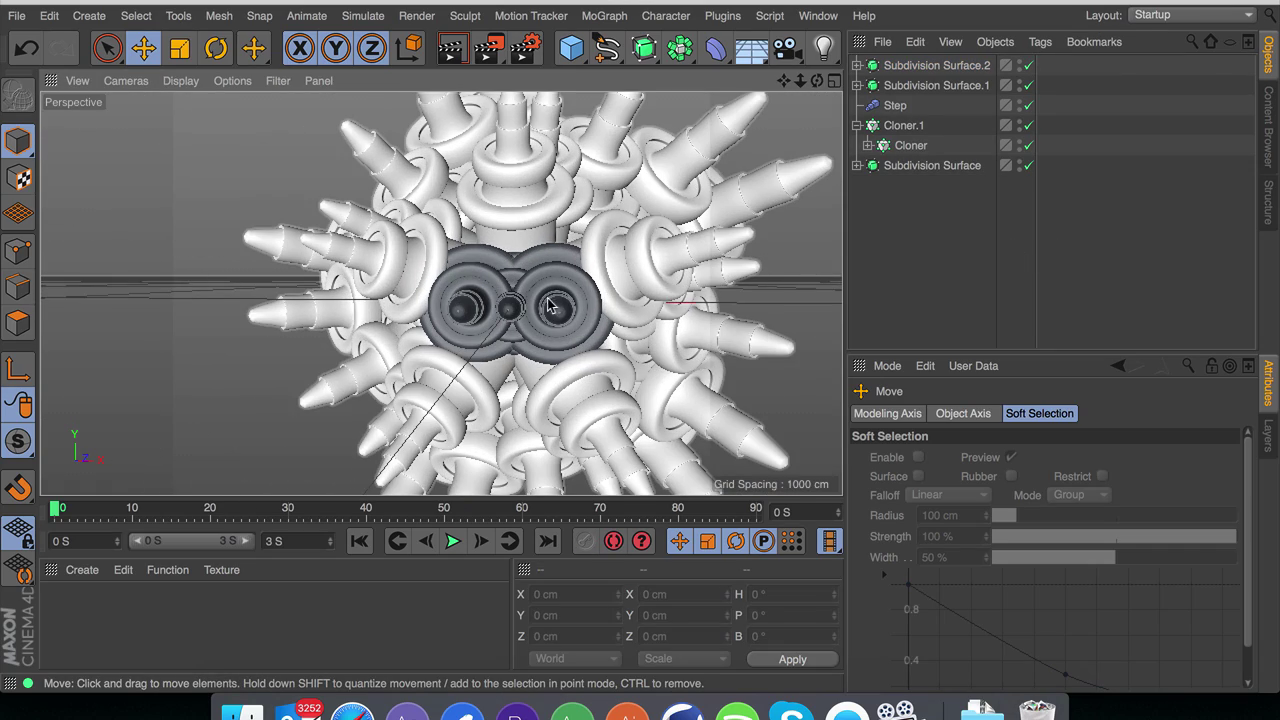
{"action": "scroll", "coordinate": [548, 306], "scroll_direction": "down", "scroll_amount": 8}
{"action": "scroll", "coordinate": [548, 280], "scroll_direction": "up", "scroll_amount": 10}
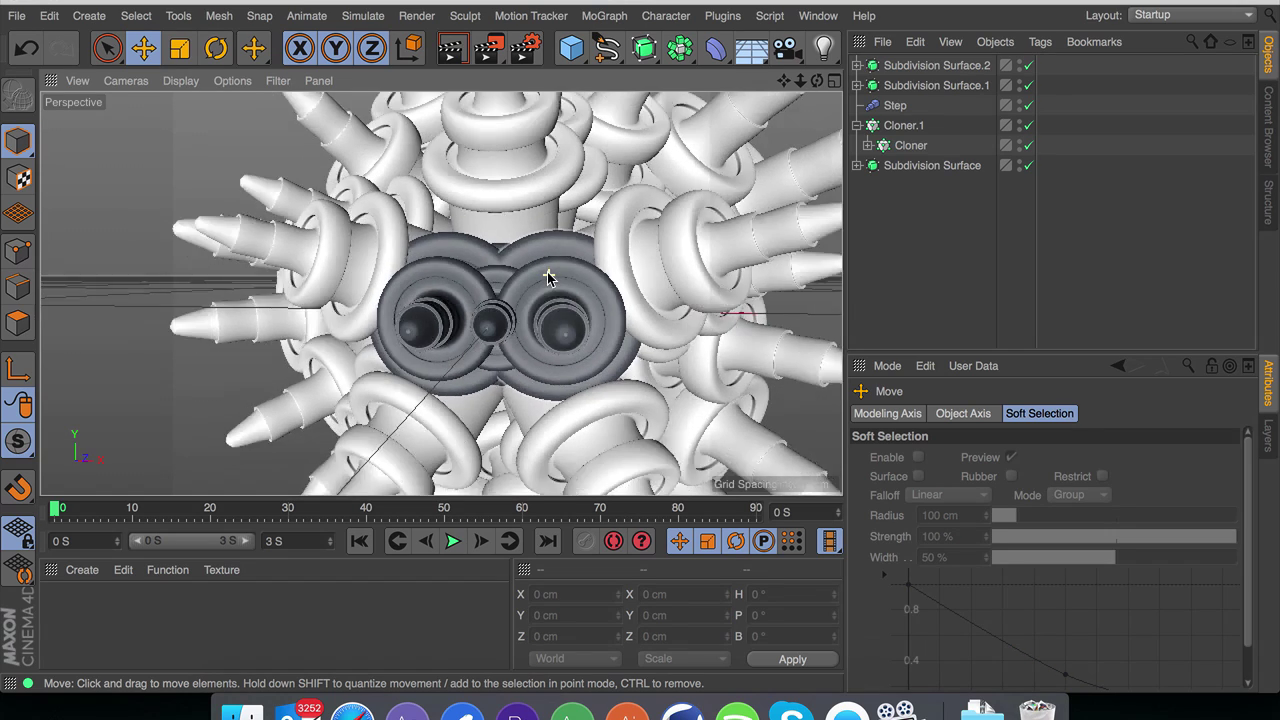
{"action": "scroll", "coordinate": [548, 278], "scroll_direction": "down", "scroll_amount": 3}
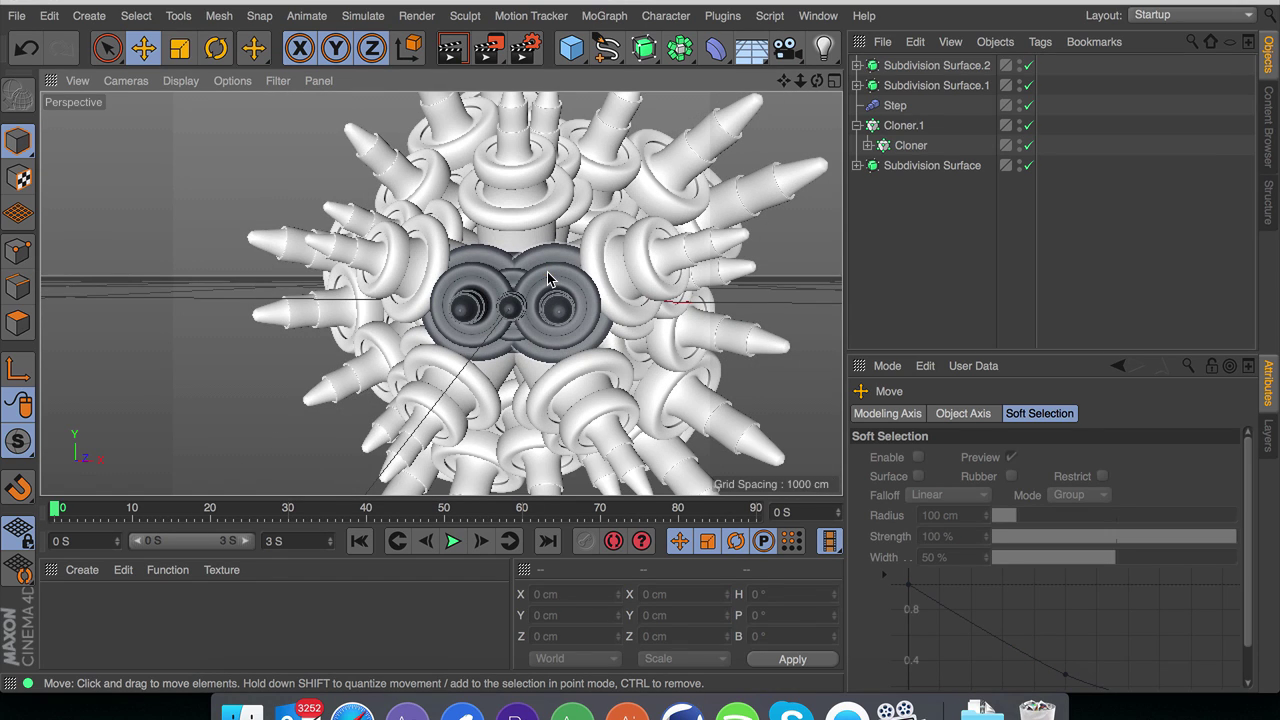
{"action": "left_click_drag", "start_coordinate": [784, 81], "coordinate": [735, 81]}
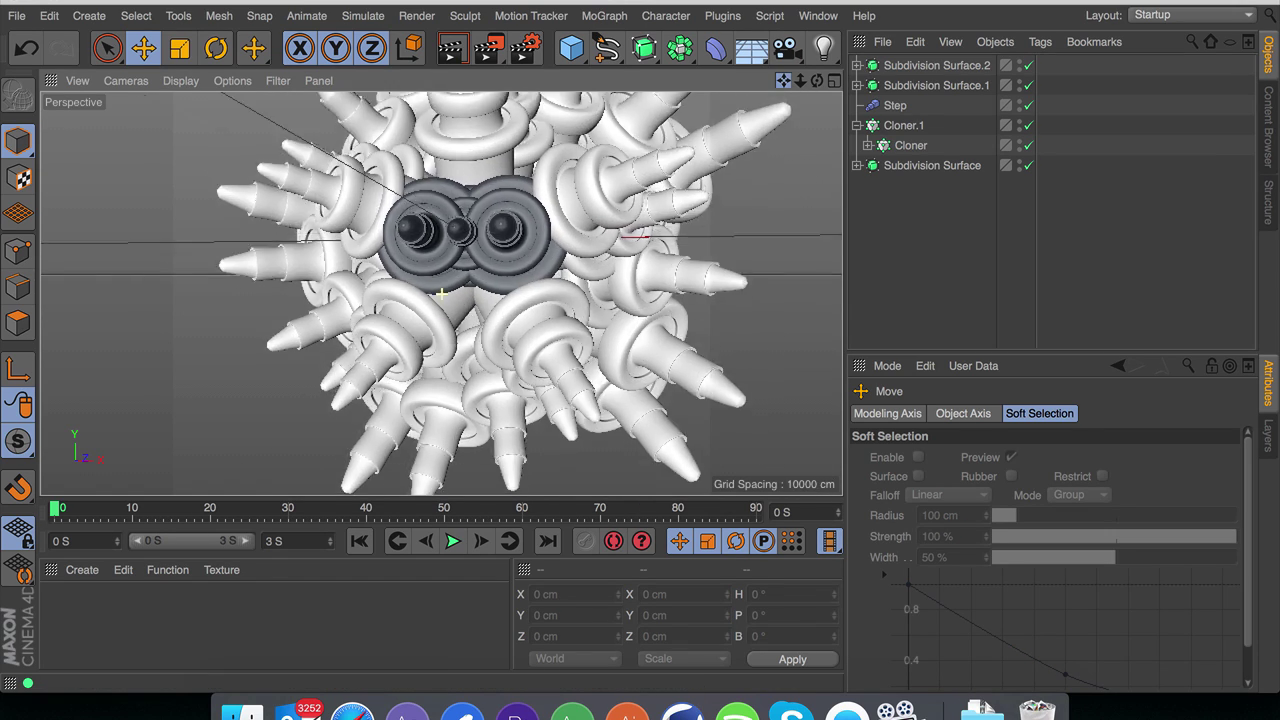
{"action": "scroll", "coordinate": [441, 293], "scroll_direction": "up", "scroll_amount": 4}
Step: Try the Step effector at 0 % strength and undo the change
{"action": "left_click", "coordinate": [895, 105]}
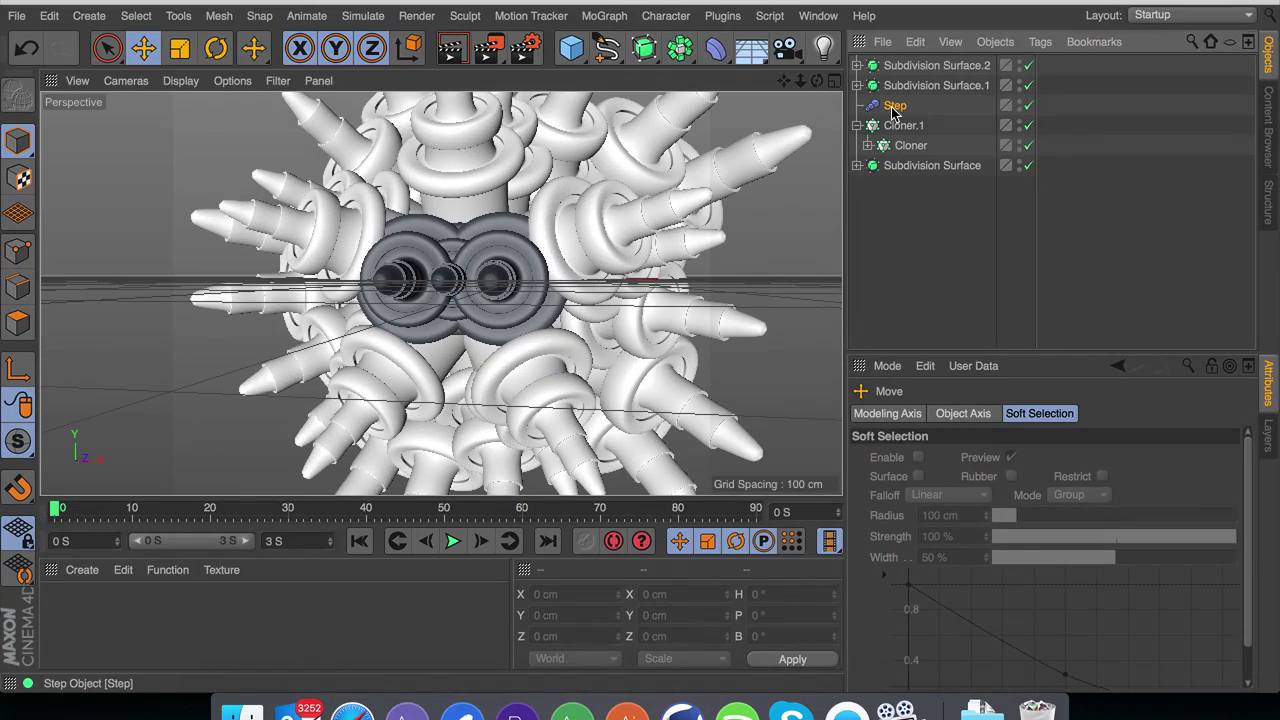
{"action": "left_click", "coordinate": [999, 413]}
{"action": "left_click_drag", "start_coordinate": [1029, 458], "coordinate": [873, 468]}
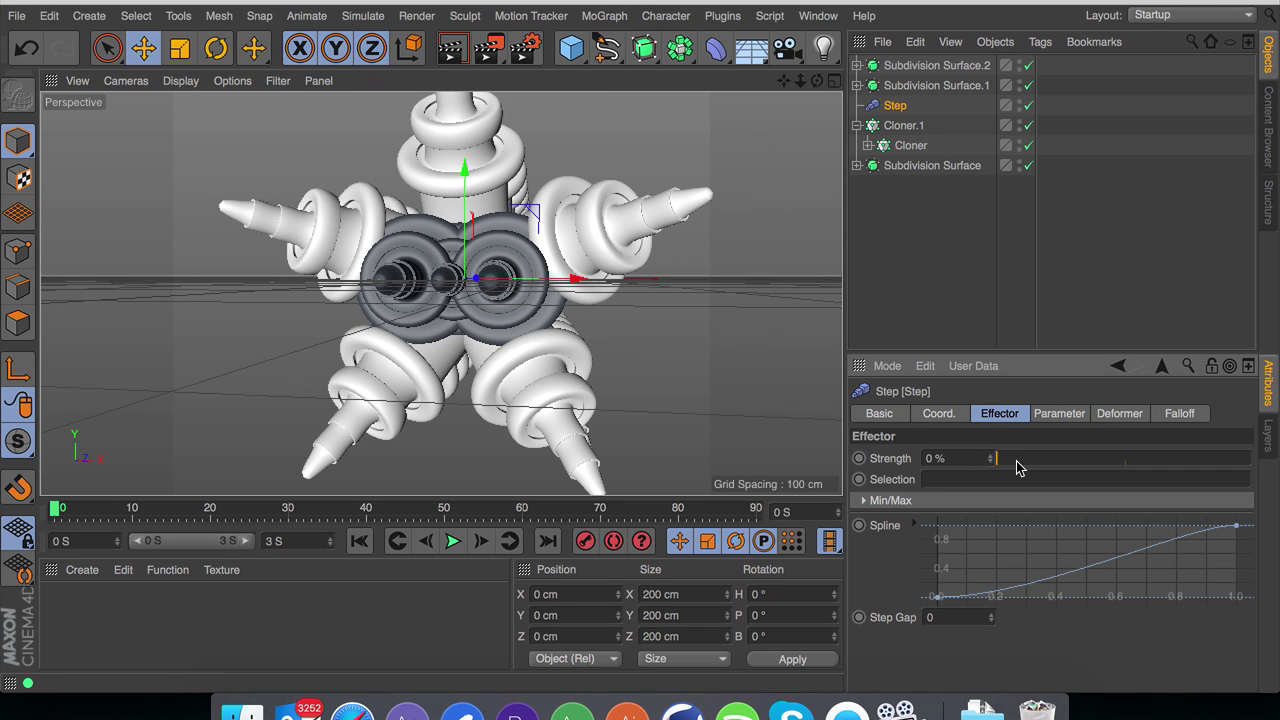
{"action": "key", "text": "super+z"}
Step: Set the Step effector's rotation to 5° in R.H and -8° in R.P
{"action": "left_click", "coordinate": [1066, 418]}
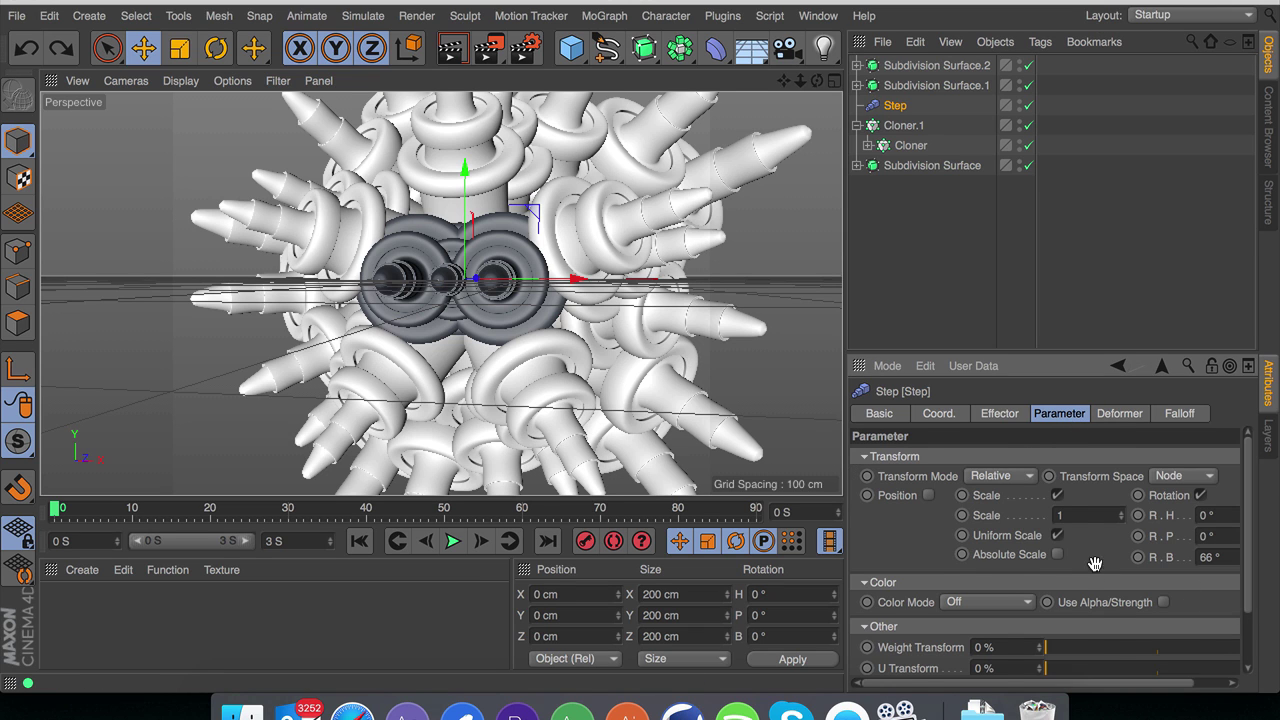
{"action": "left_click_drag", "start_coordinate": [1095, 565], "coordinate": [1036, 566]}
{"action": "left_click_drag", "start_coordinate": [1226, 540], "coordinate": [1236, 515]}
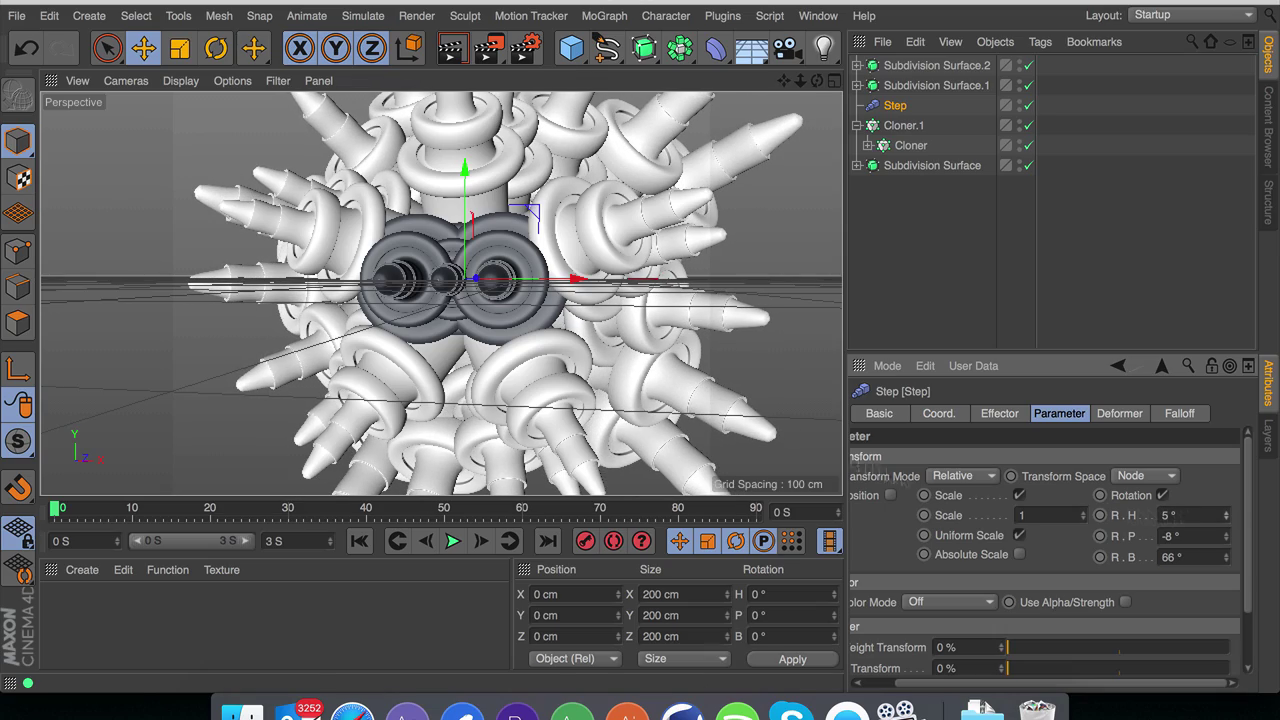
{"action": "mouse_move", "coordinate": [660, 274]}
{"action": "left_mouse_down", "text": "alt"}
{"action": "mouse_move", "coordinate": [631, 177]}
{"action": "mouse_move", "coordinate": [718, 139]}
{"action": "mouse_move", "coordinate": [643, 252]}
{"action": "left_mouse_up", "text": "alt"}
{"action": "scroll", "coordinate": [412, 233], "scroll_direction": "up", "scroll_amount": 2}
{"action": "scroll", "coordinate": [412, 233], "scroll_direction": "down", "scroll_amount": 5}
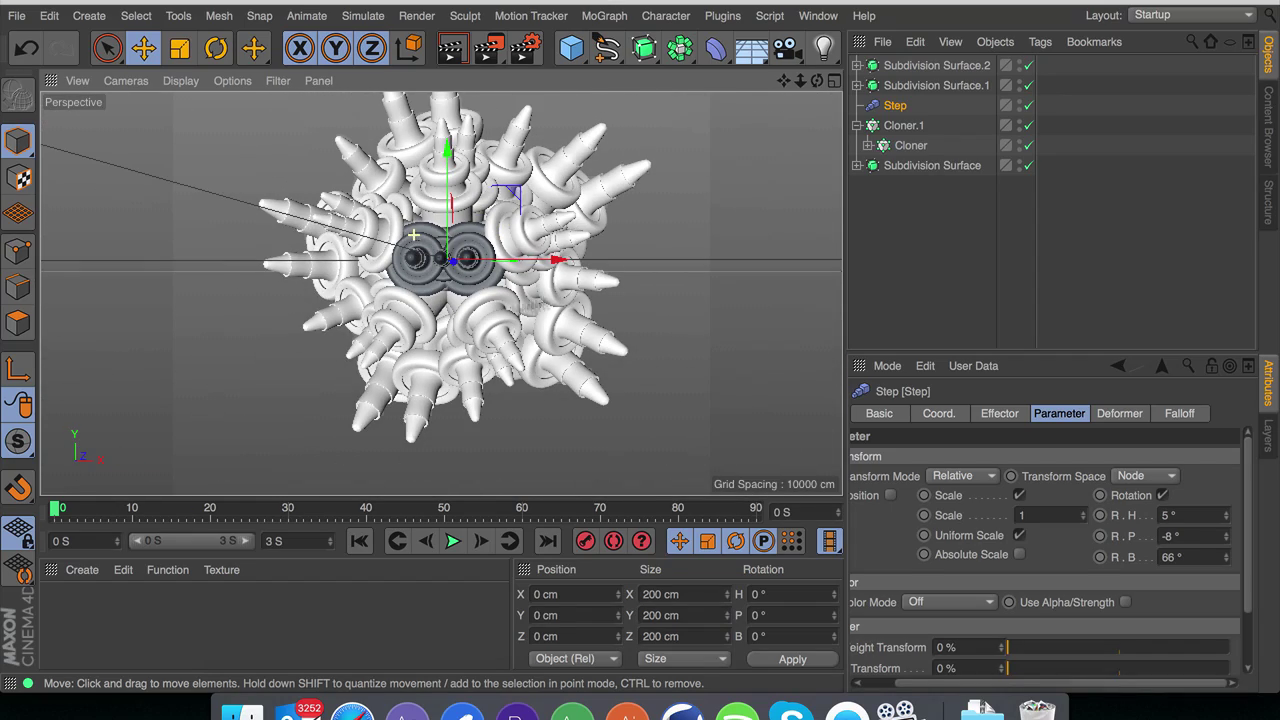
{"action": "scroll", "coordinate": [471, 229], "scroll_direction": "up", "scroll_amount": 1}
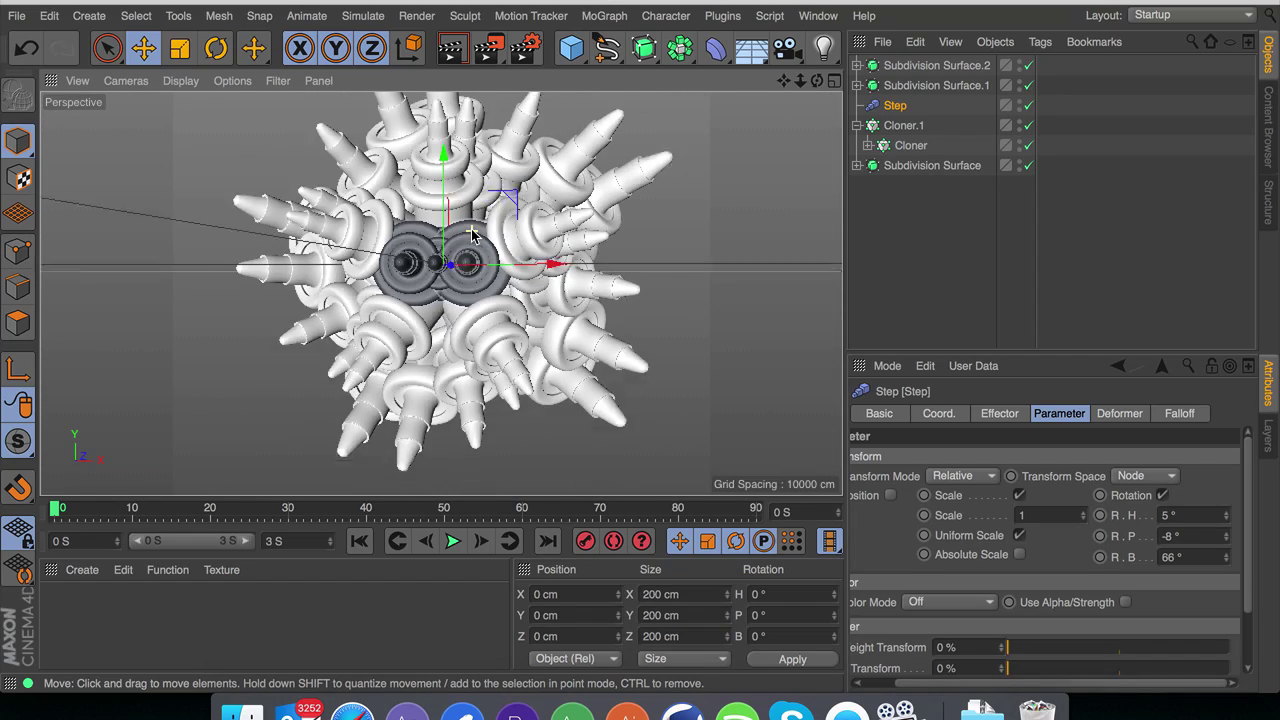
Step: Keyframe the Step effector's R.B rotation at 66° on the first frame and 360° on the last frame
{"action": "left_click", "coordinate": [1100, 560], "text": "ctrl"}
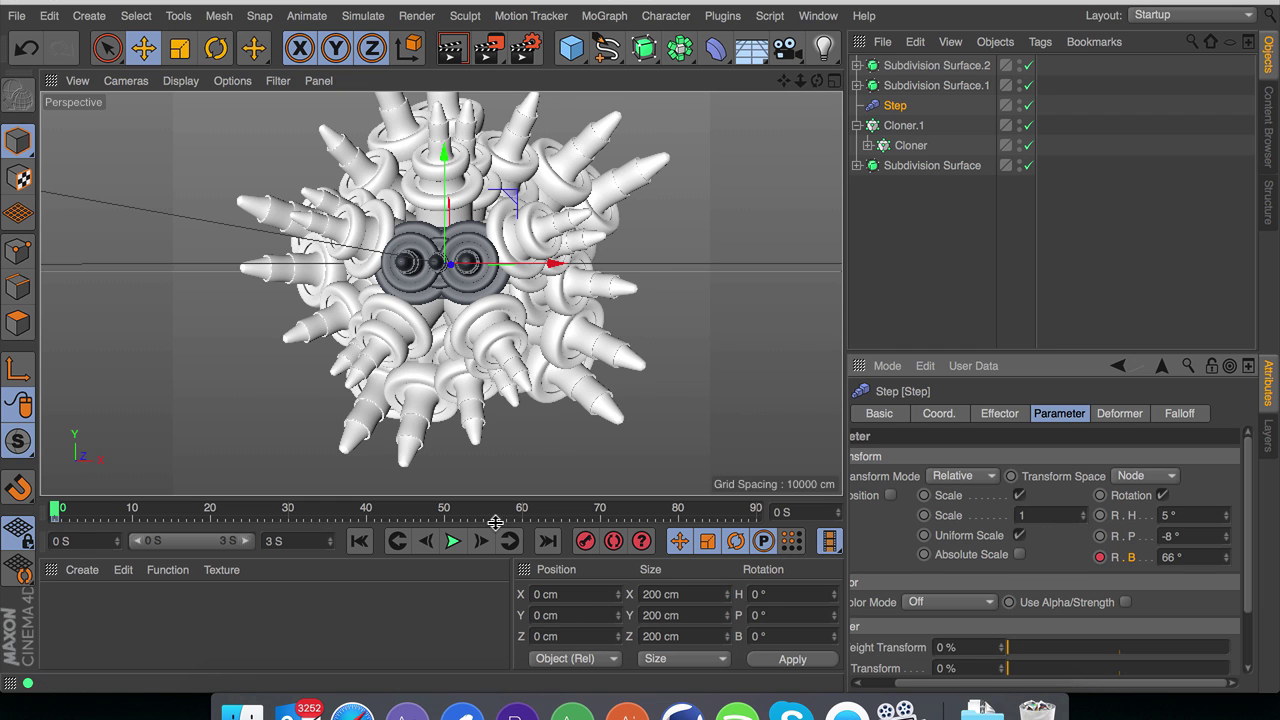
{"action": "left_click", "coordinate": [547, 541]}
{"action": "left_click_drag", "start_coordinate": [1227, 557], "coordinate": [1227, 500]}
{"action": "type", "text": "360"}
{"action": "key", "text": "Return"}
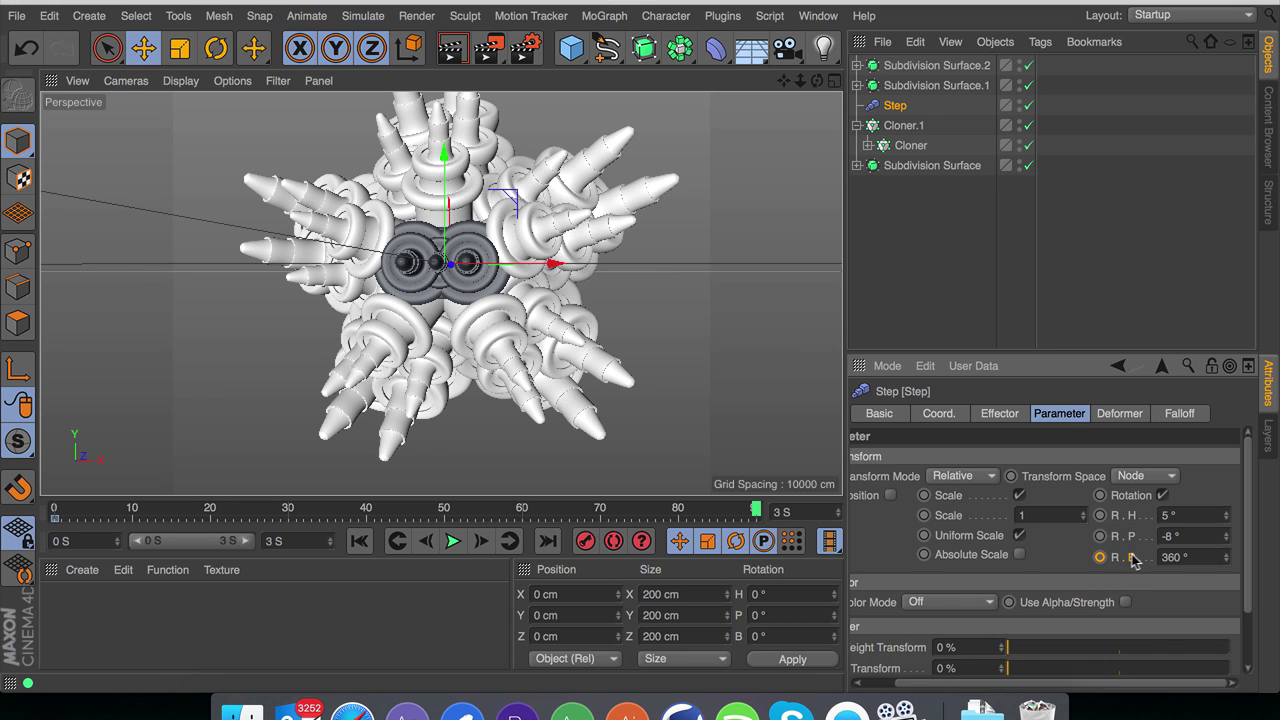
{"action": "left_click", "coordinate": [1100, 557]}
Step: Play the rotation animation from the start and return to the first frame
{"action": "left_click", "coordinate": [359, 541]}
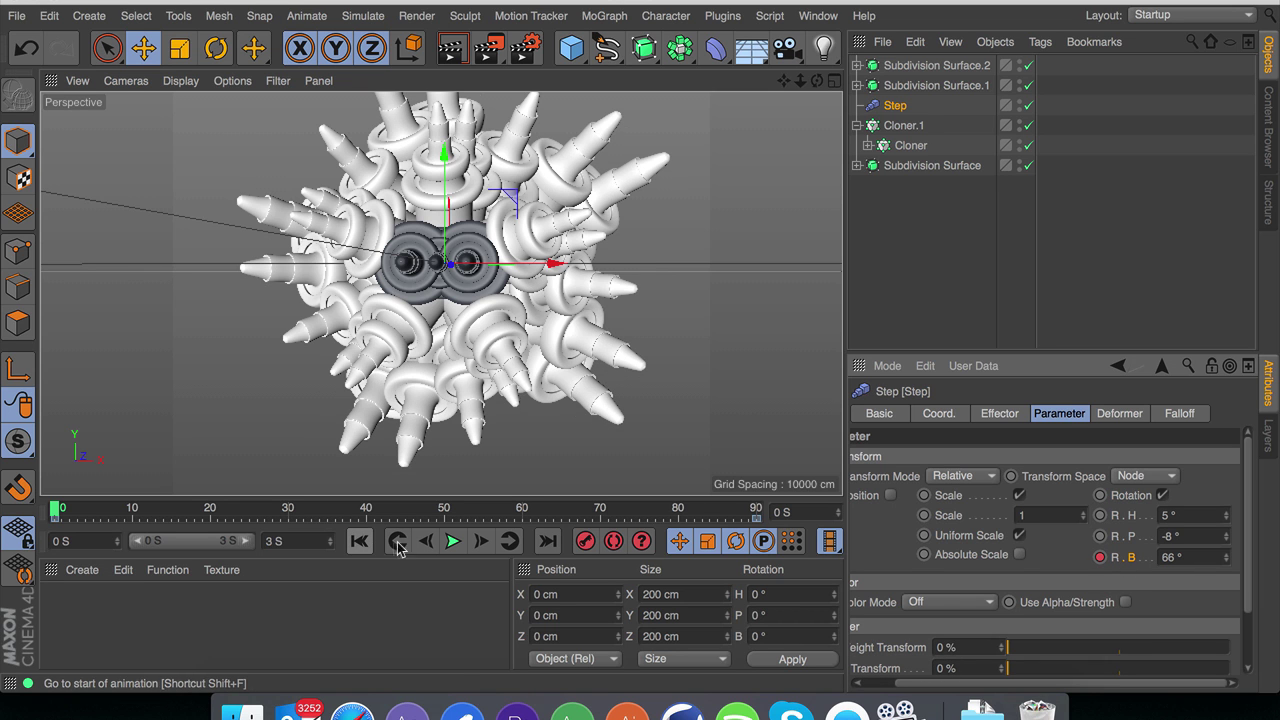
{"action": "left_click", "coordinate": [446, 549]}
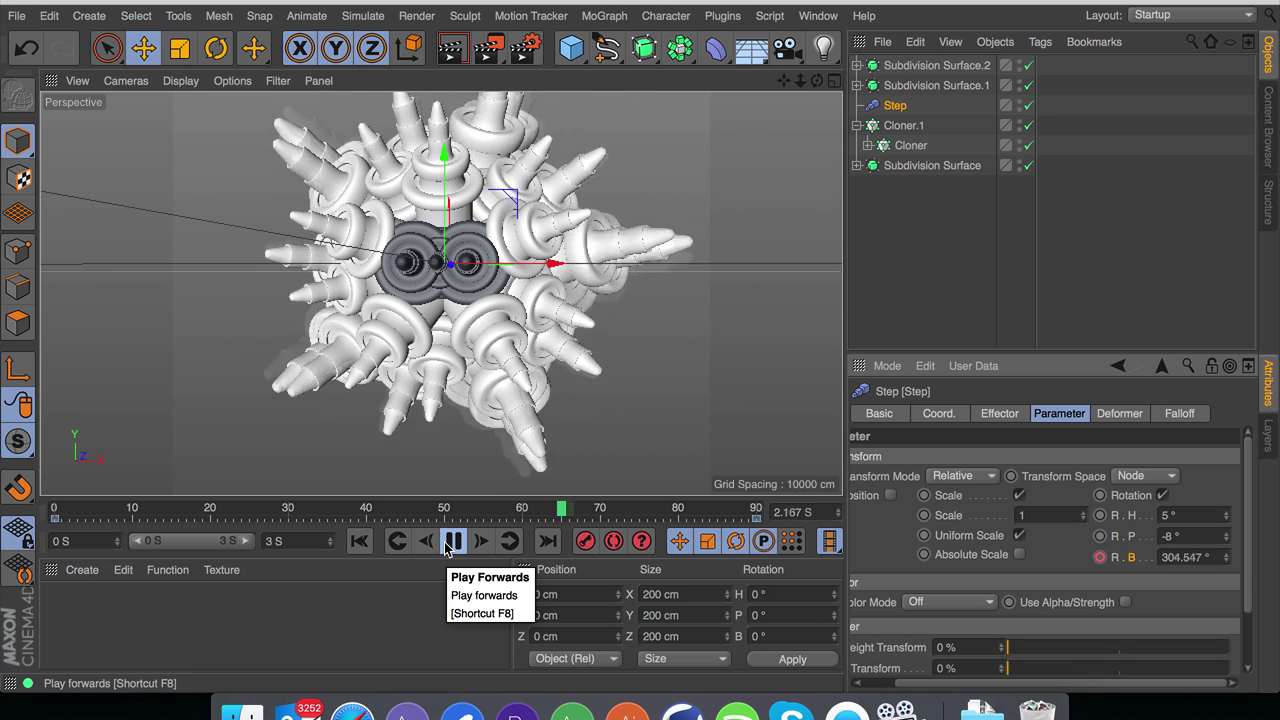
{"action": "left_click", "coordinate": [446, 549]}
{"action": "left_click", "coordinate": [446, 549]}
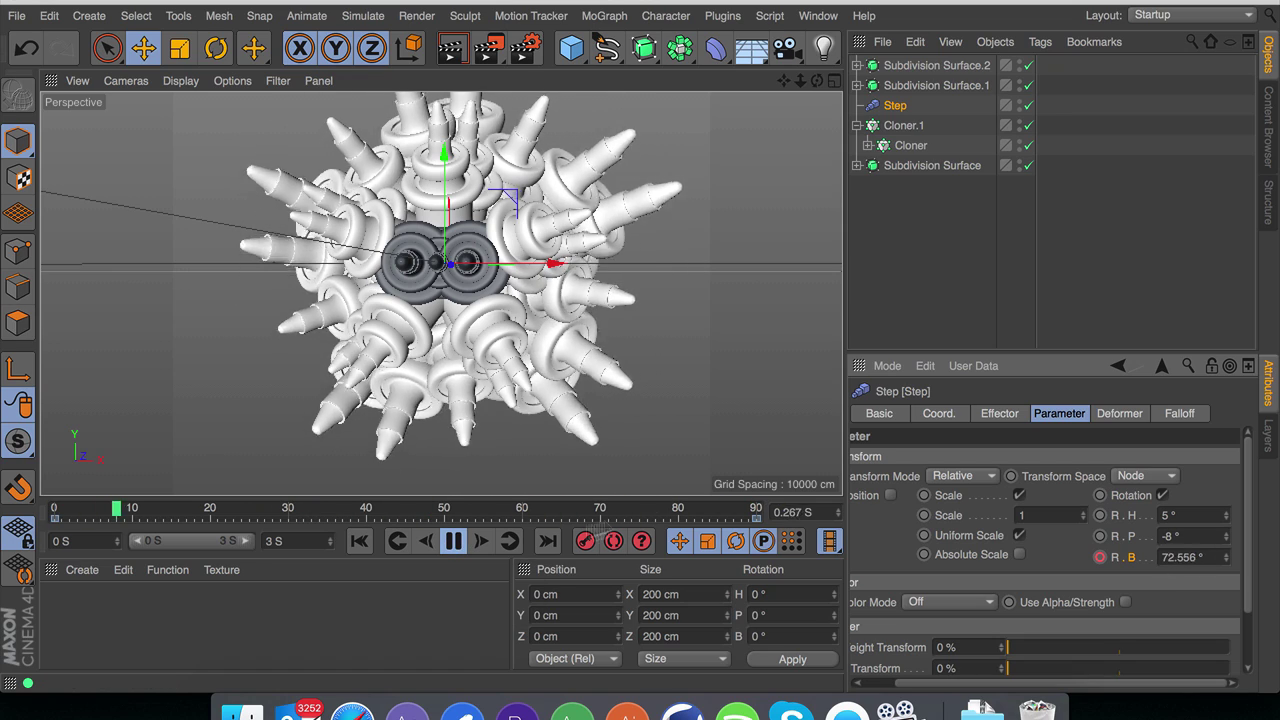
{"action": "left_click", "coordinate": [446, 549]}
{"action": "left_click", "coordinate": [359, 541]}
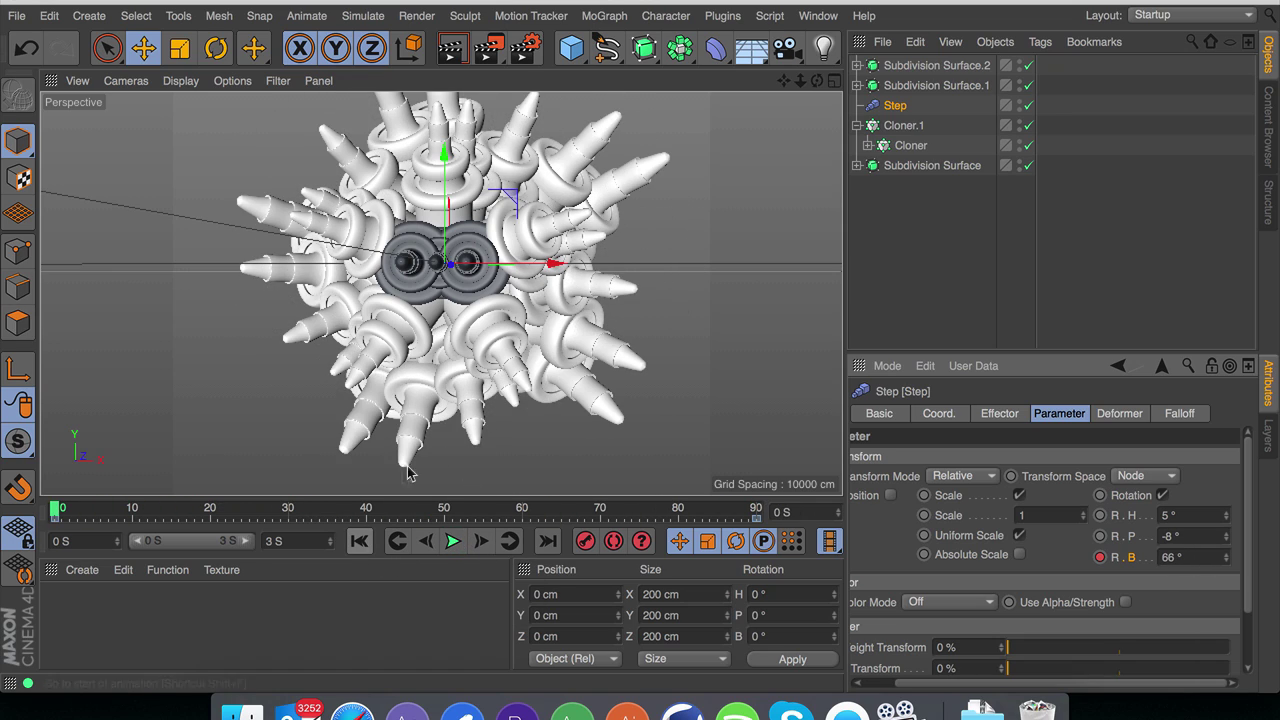
Step: Disable the Step effector and add a Tube primitive to the scene
{"action": "left_click", "coordinate": [947, 274]}
{"action": "left_click", "coordinate": [1028, 105]}
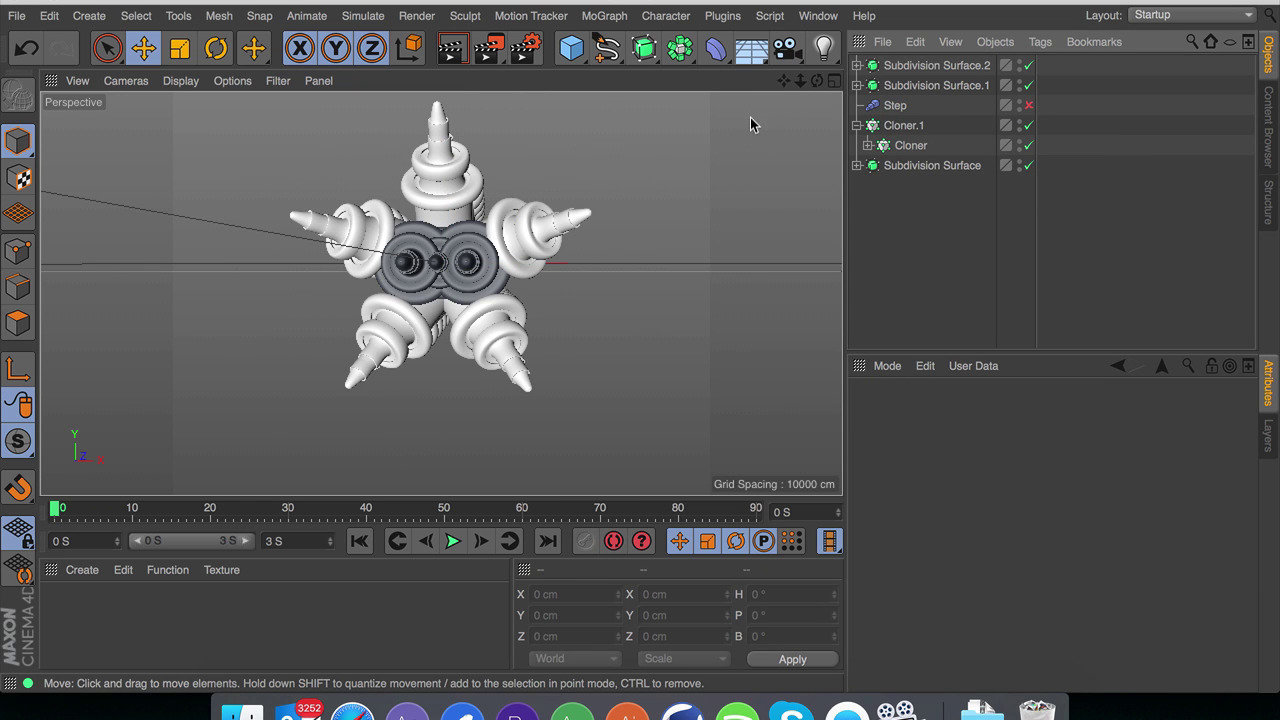
{"action": "mouse_move", "coordinate": [800, 81]}
{"action": "left_mouse_down"}
{"action": "mouse_move", "coordinate": [880, 81]}
{"action": "mouse_move", "coordinate": [720, 81]}
{"action": "mouse_move", "coordinate": [800, 81]}
{"action": "left_mouse_up"}
{"action": "left_click_drag", "start_coordinate": [569, 48], "coordinate": [966, 195]}
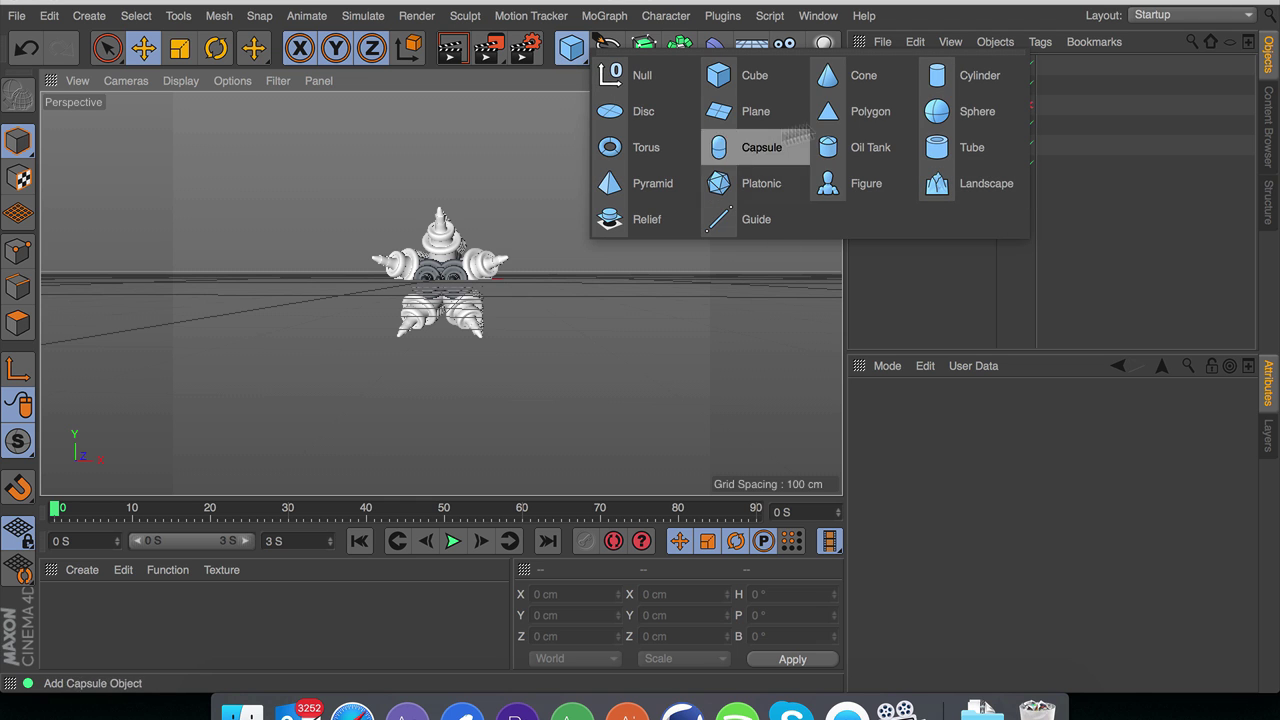
{"action": "left_click", "coordinate": [968, 150]}
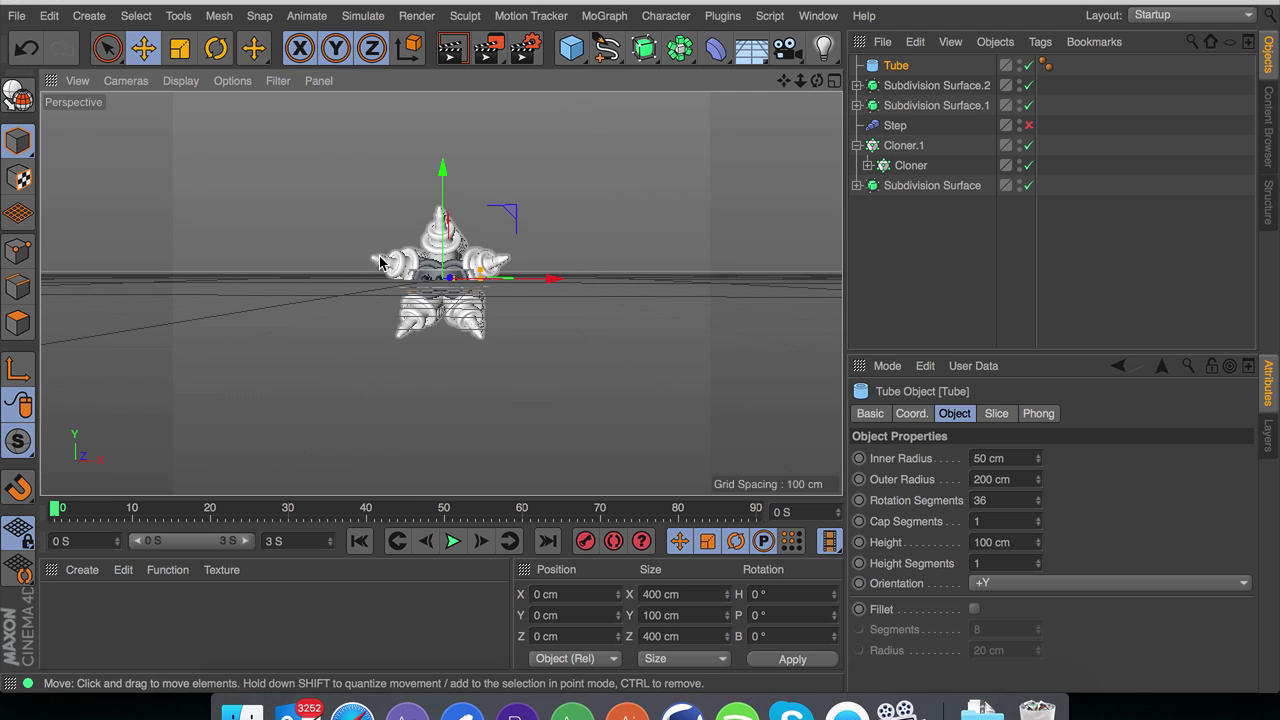
Step: Move the Tube to -650 cm in Z and set its orientation to -Z
{"action": "scroll", "coordinate": [430, 280], "scroll_direction": "up", "scroll_amount": 6}
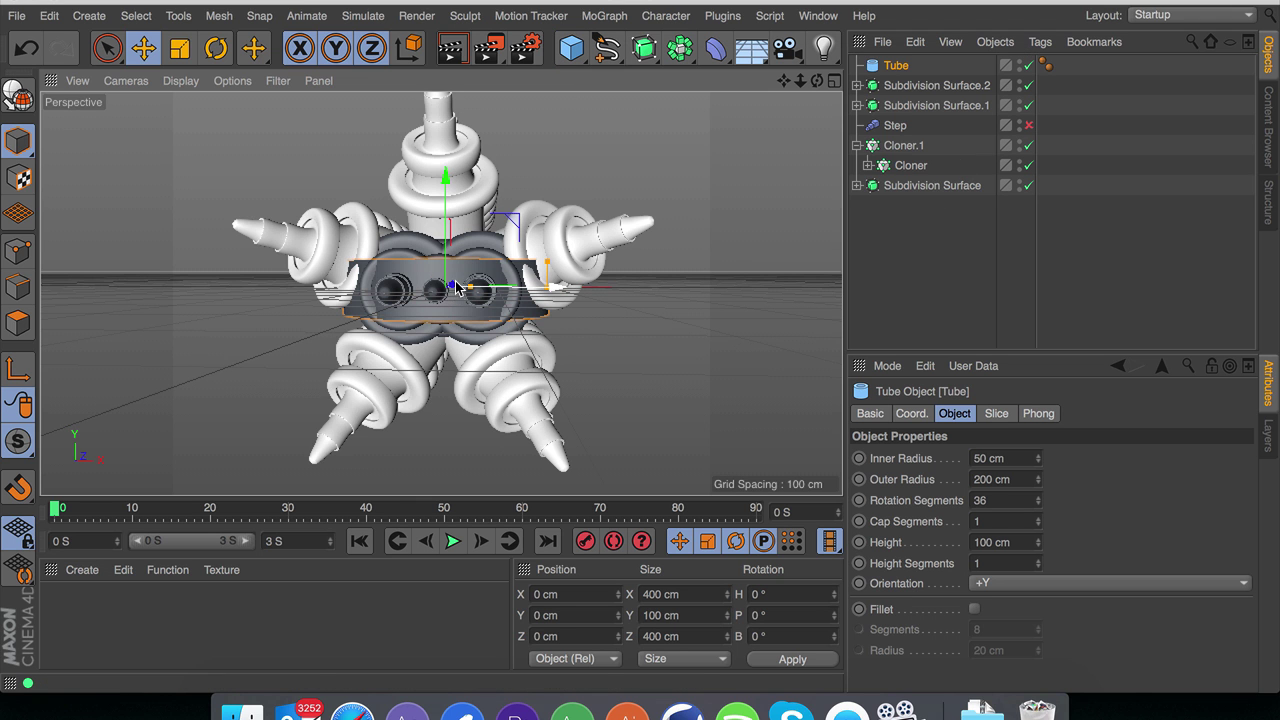
{"action": "left_click", "coordinate": [912, 413]}
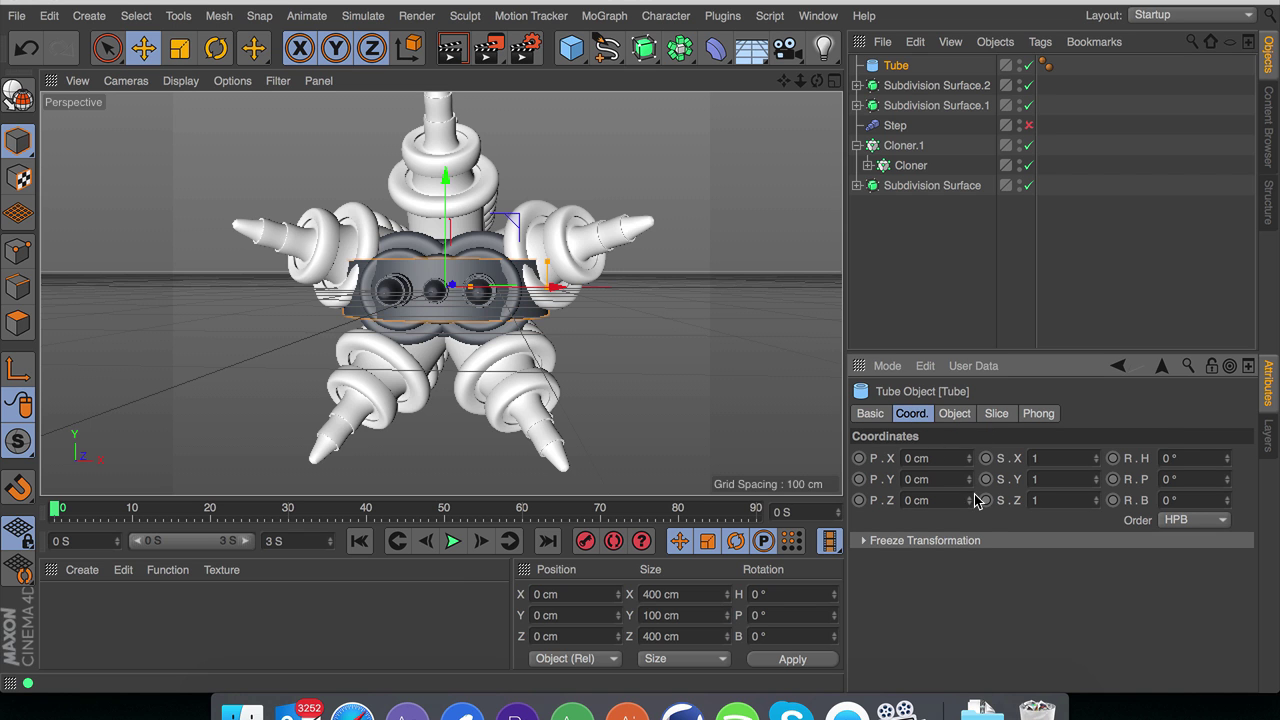
{"action": "left_click_drag", "start_coordinate": [963, 487], "coordinate": [958, 487]}
{"action": "scroll", "coordinate": [449, 257], "scroll_direction": "down", "scroll_amount": 10}
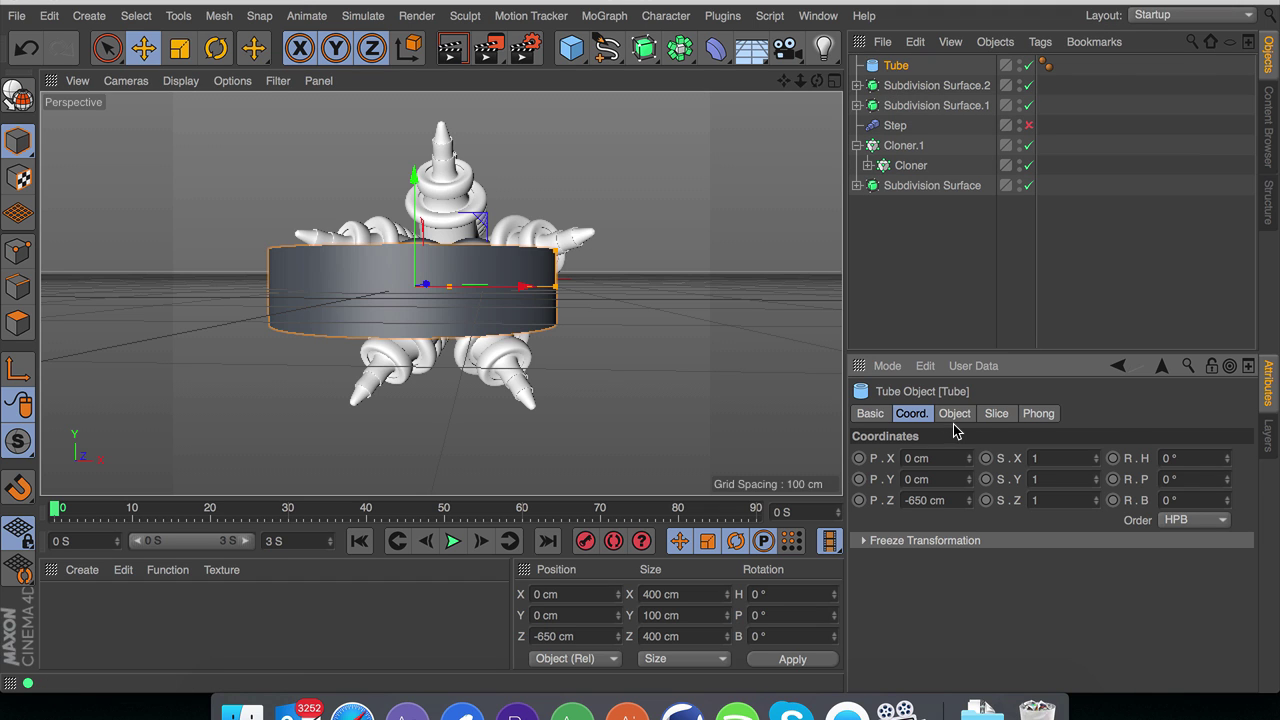
{"action": "left_click", "coordinate": [955, 414]}
{"action": "left_click", "coordinate": [1003, 588]}
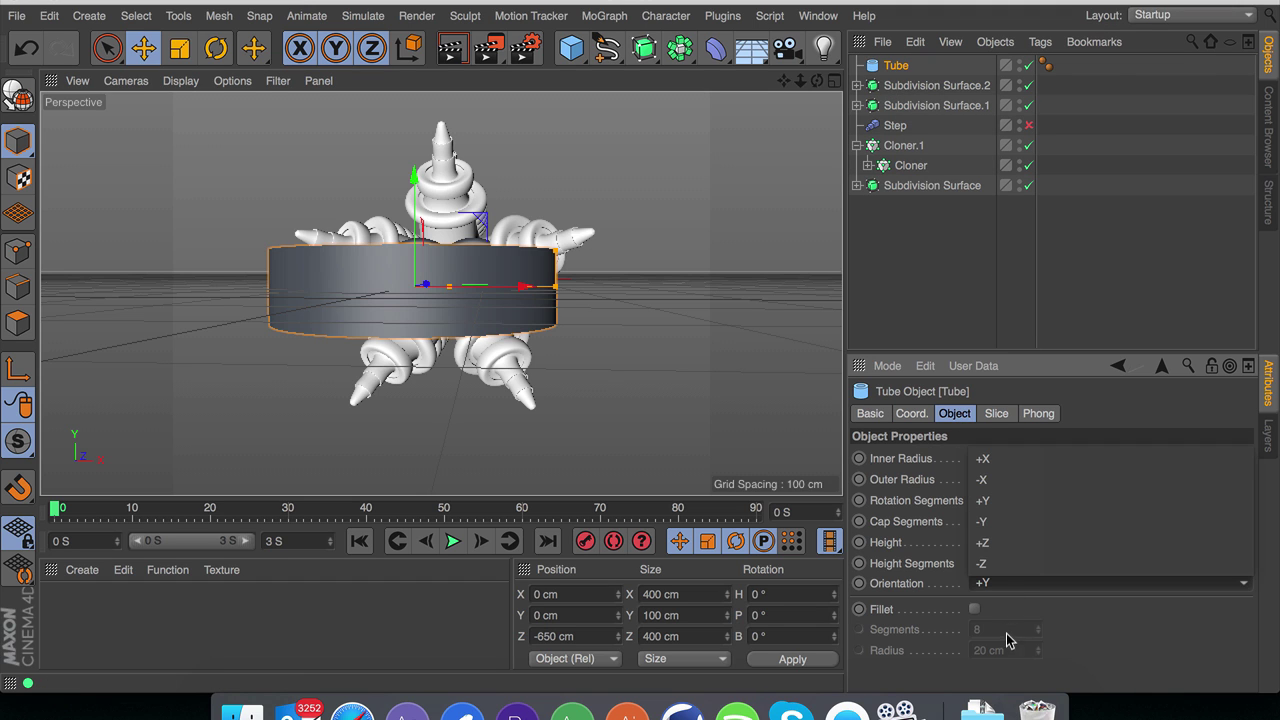
{"action": "left_click", "coordinate": [1009, 570]}
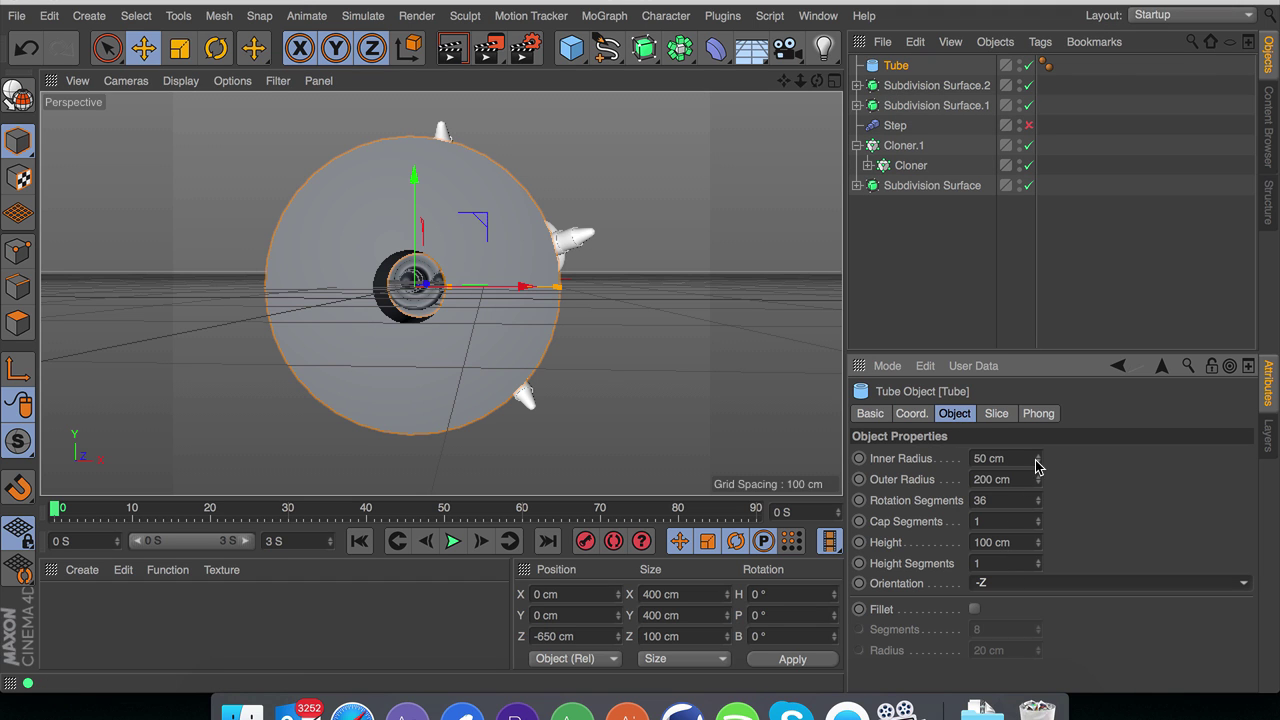
Step: Thin the Tube to an inner radius of 182 cm and a height of 43 cm, and enable its fillet
{"action": "left_click_drag", "start_coordinate": [1037, 463], "coordinate": [1006, 447]}
{"action": "left_click_drag", "start_coordinate": [1038, 546], "coordinate": [1025, 586]}
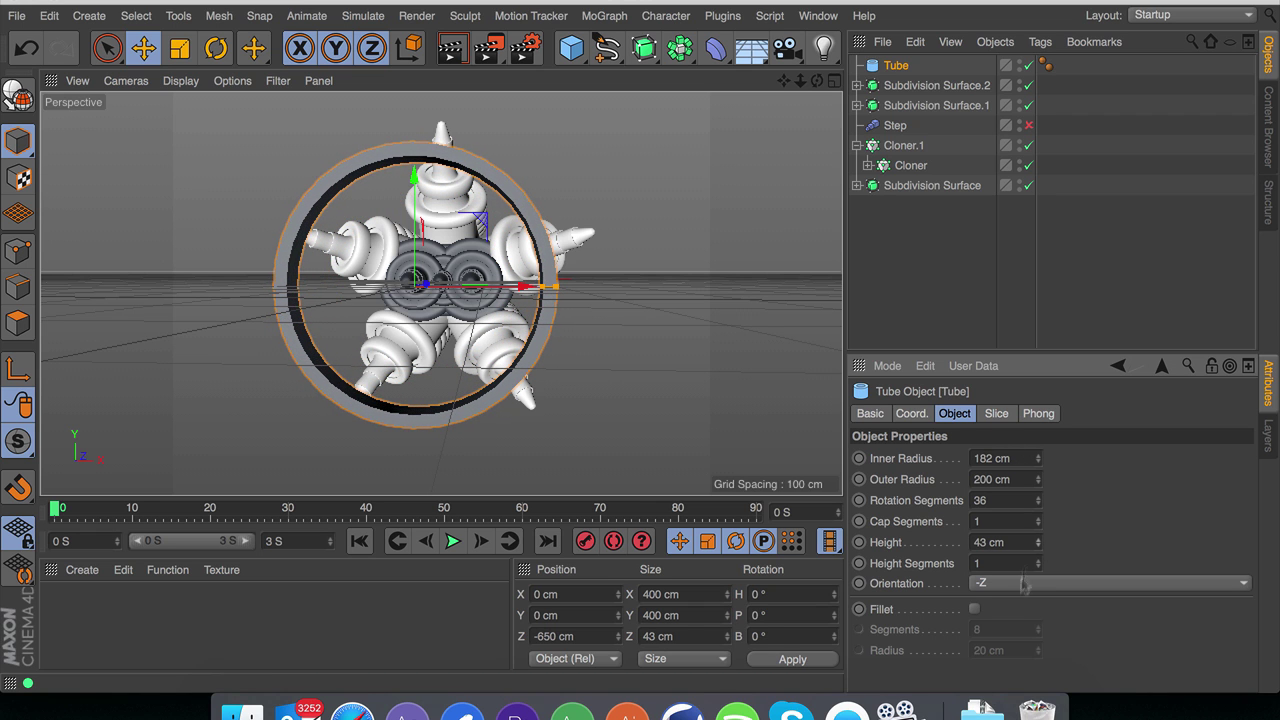
{"action": "left_click", "coordinate": [975, 609]}
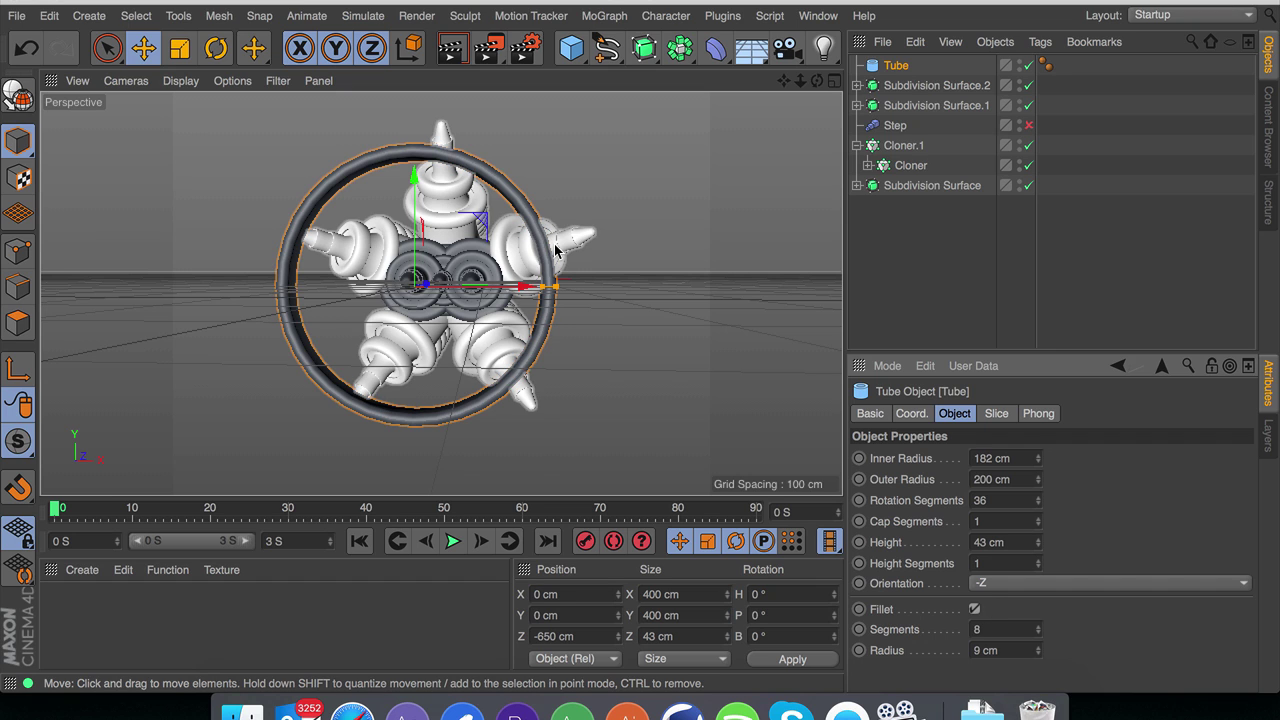
{"action": "scroll", "coordinate": [460, 278], "scroll_direction": "up", "scroll_amount": 5}
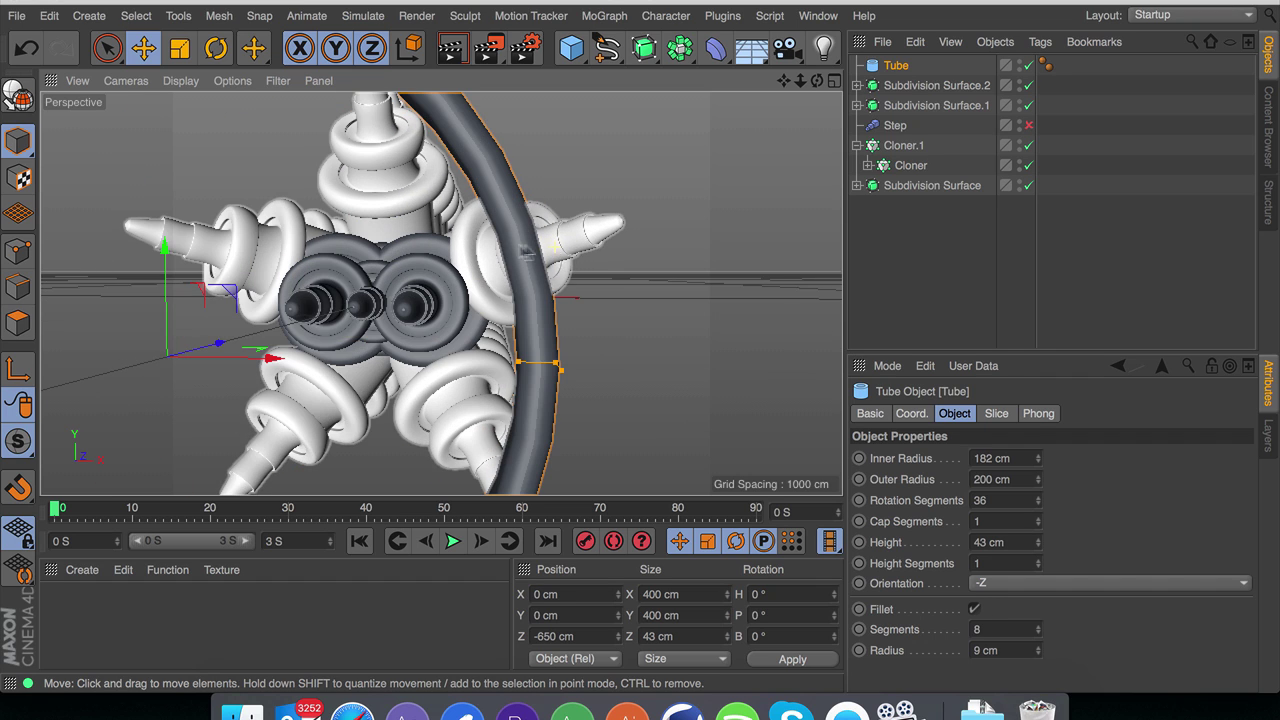
{"action": "mouse_move", "coordinate": [525, 252]}
{"action": "left_mouse_down", "text": "alt"}
{"action": "mouse_move", "coordinate": [506, 243]}
{"action": "mouse_move", "coordinate": [525, 250]}
{"action": "left_mouse_up", "text": "alt"}
{"action": "scroll", "coordinate": [523, 250], "scroll_direction": "up", "scroll_amount": 3}
{"action": "scroll", "coordinate": [525, 253], "scroll_direction": "down", "scroll_amount": 4}
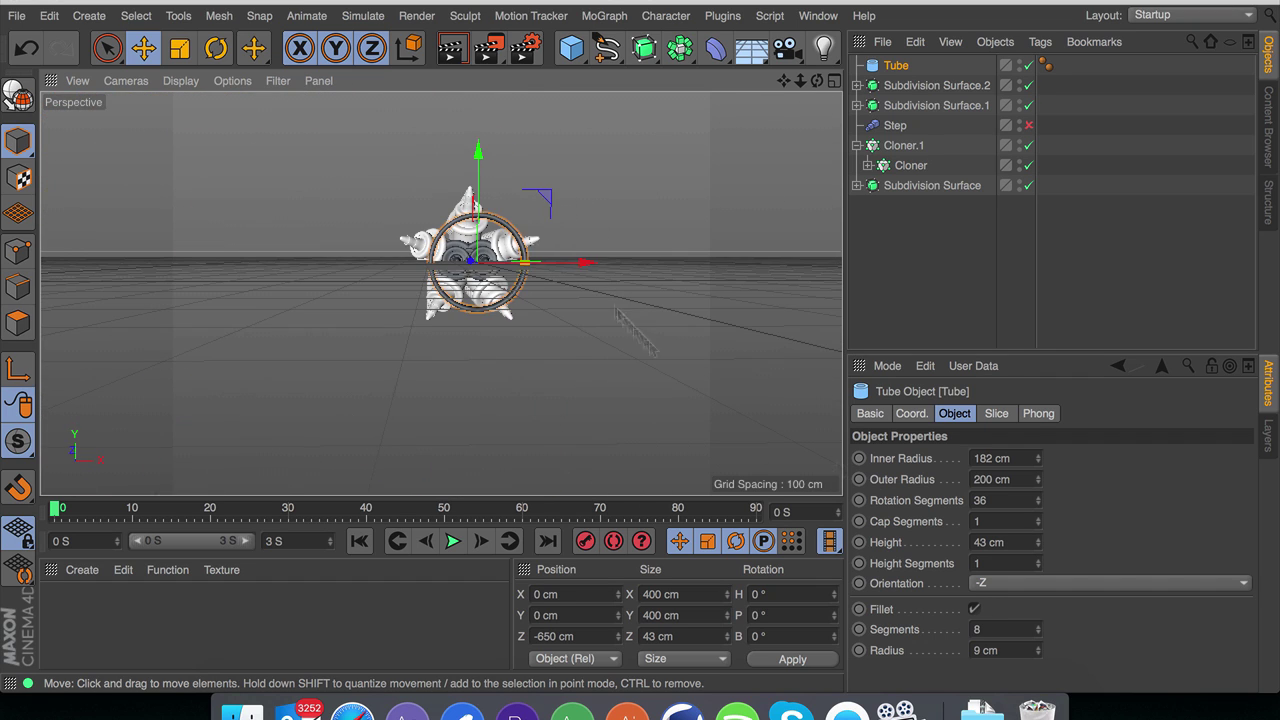
{"action": "scroll", "coordinate": [560, 258], "scroll_direction": "up", "scroll_amount": 6}
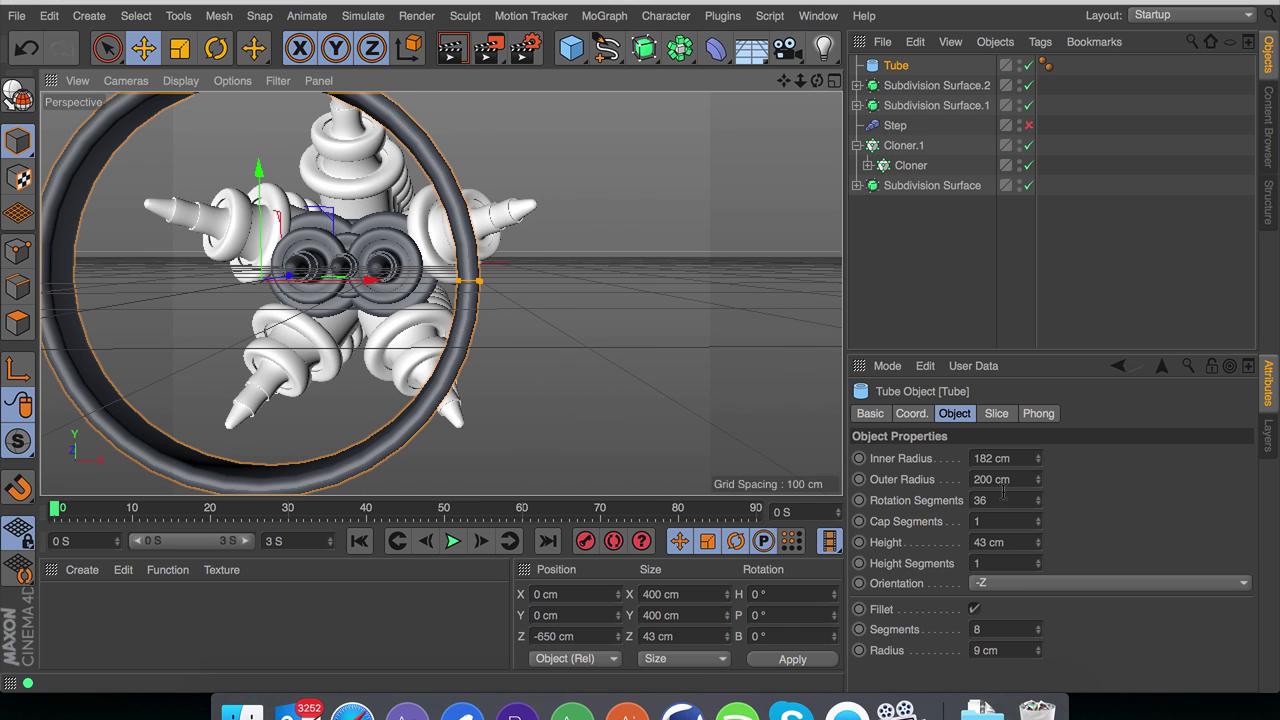
{"action": "left_click", "coordinate": [1003, 497]}
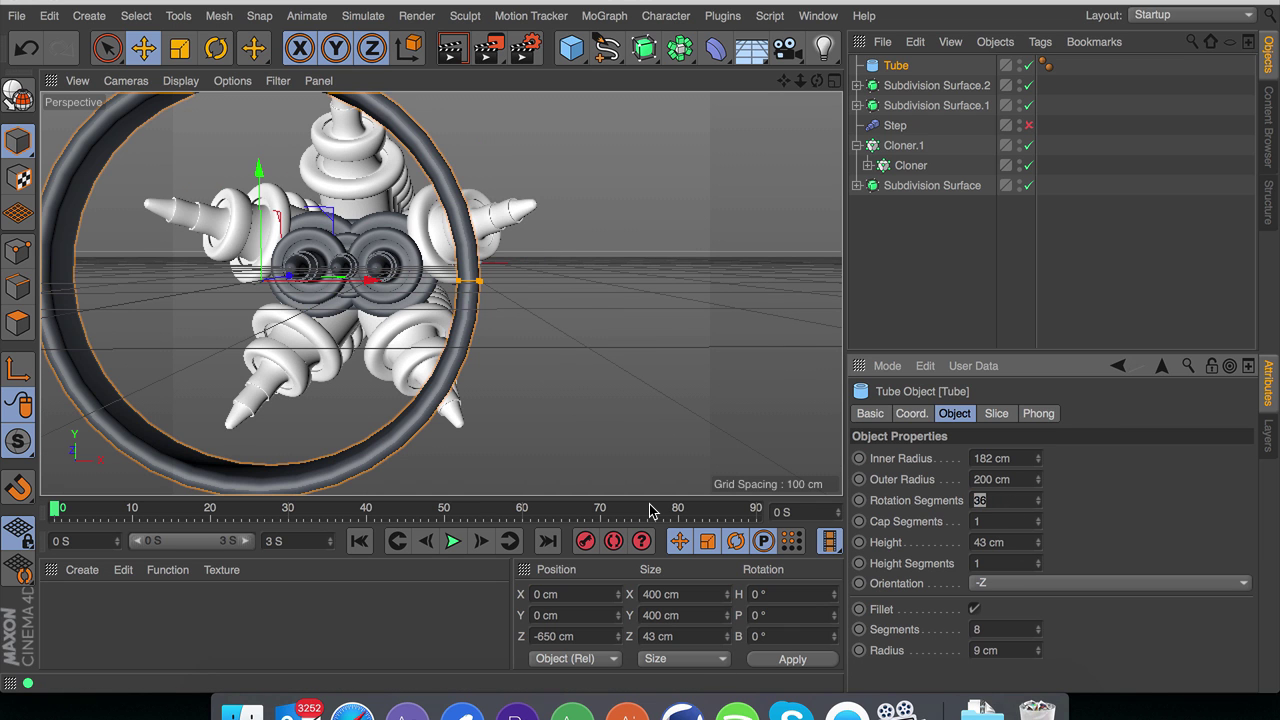
{"action": "left_click", "coordinate": [951, 257]}
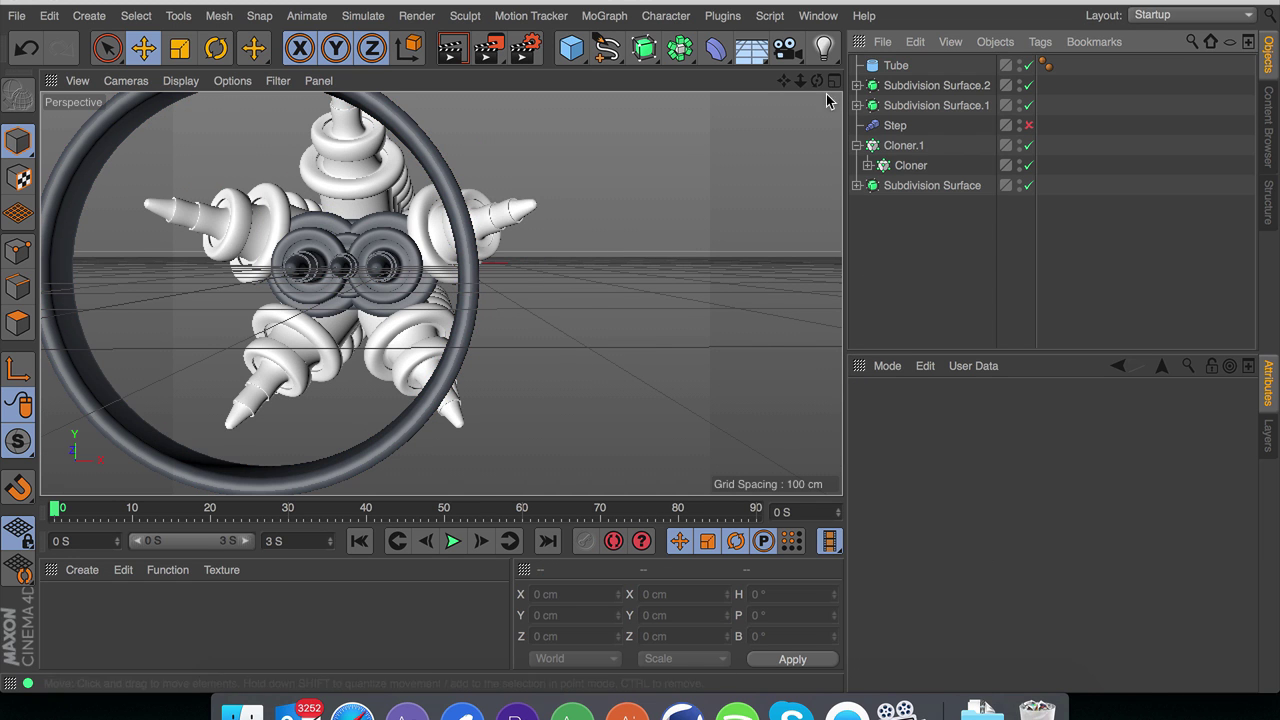
Step: Enable slicing on the Tube and keyframe the slice's To angle at 0° on the first frame
{"action": "left_click_drag", "start_coordinate": [817, 84], "coordinate": [840, 88]}
{"action": "left_click", "coordinate": [895, 65]}
{"action": "left_click", "coordinate": [1000, 414]}
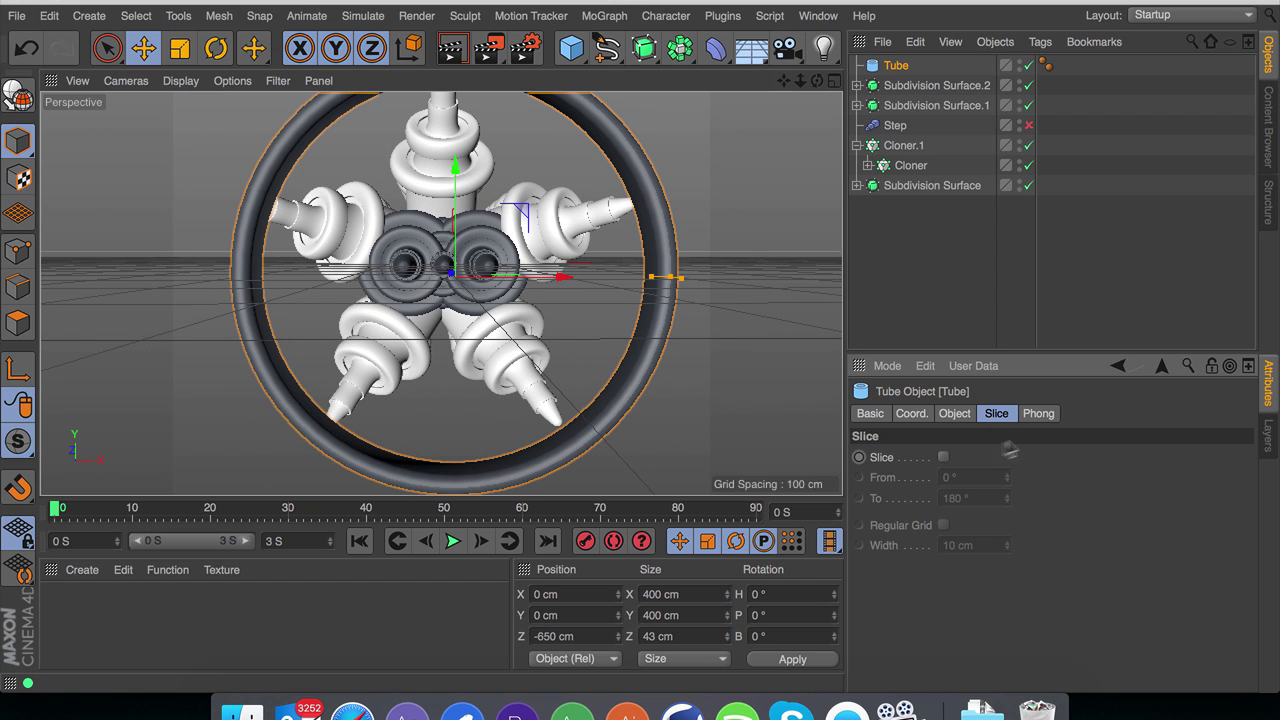
{"action": "left_click", "coordinate": [943, 457]}
{"action": "left_click_drag", "start_coordinate": [1008, 498], "coordinate": [1008, 382]}
{"action": "left_click_drag", "start_coordinate": [1008, 450], "coordinate": [1008, 480]}
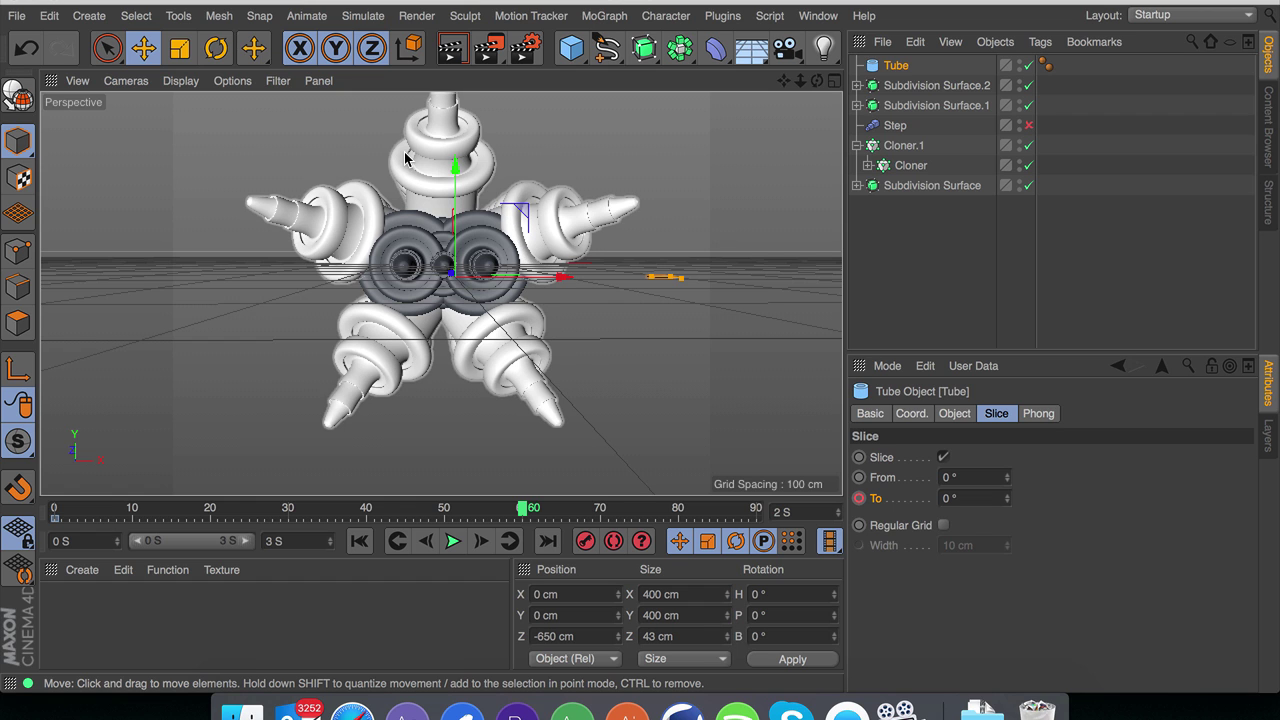
Step: Review the Animation Unit choices in the Units preferences
{"action": "key", "text": "super+e"}
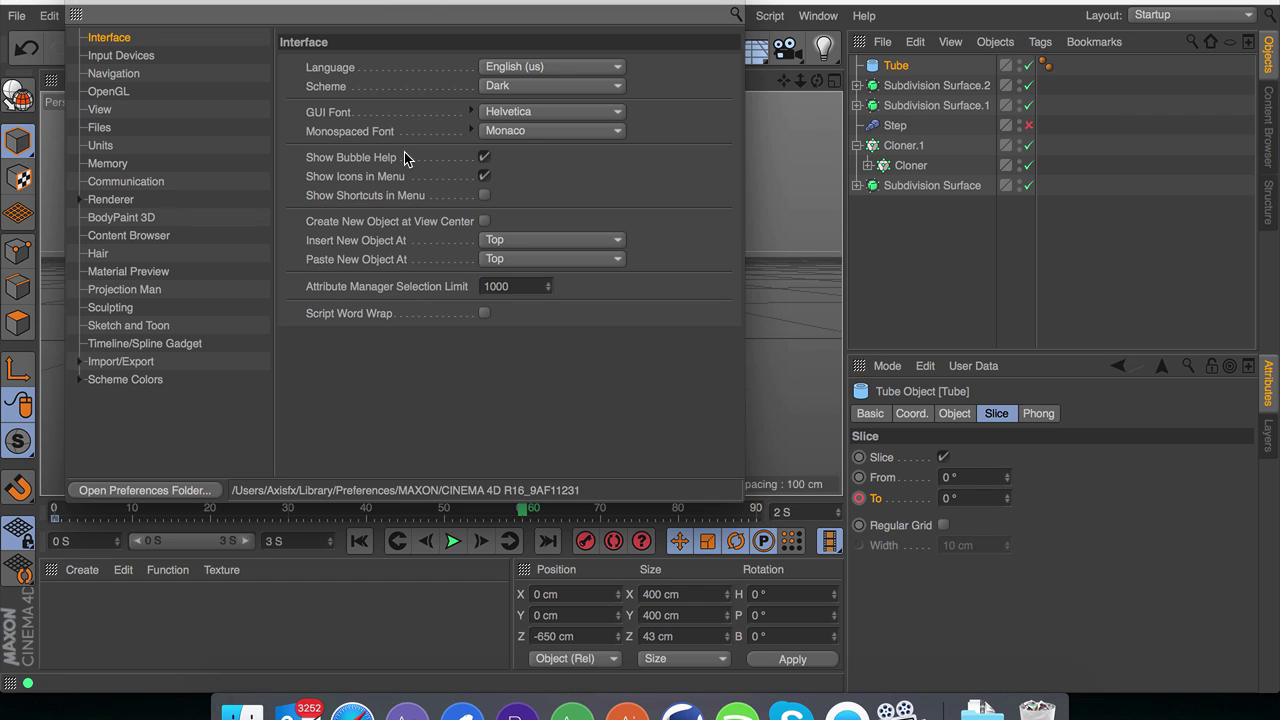
{"action": "left_click", "coordinate": [102, 146]}
{"action": "left_click", "coordinate": [560, 148]}
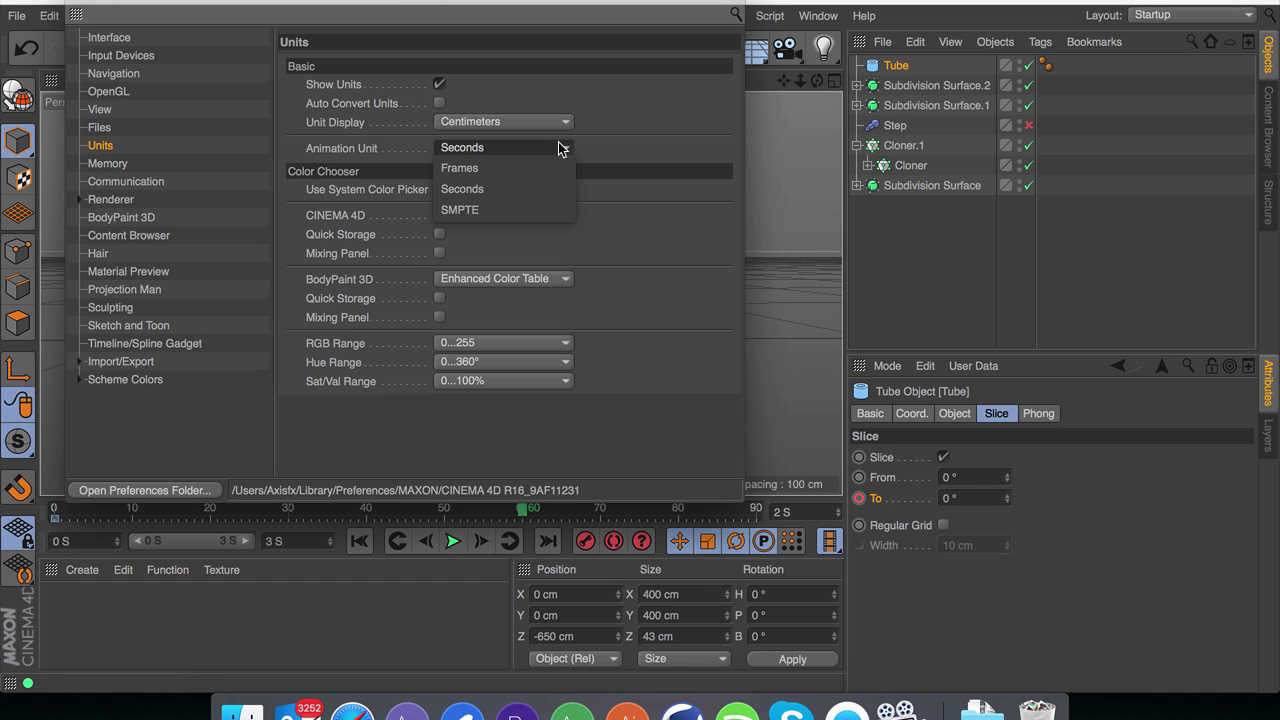
{"action": "left_click", "coordinate": [701, 95]}
{"action": "key", "text": "Escape"}
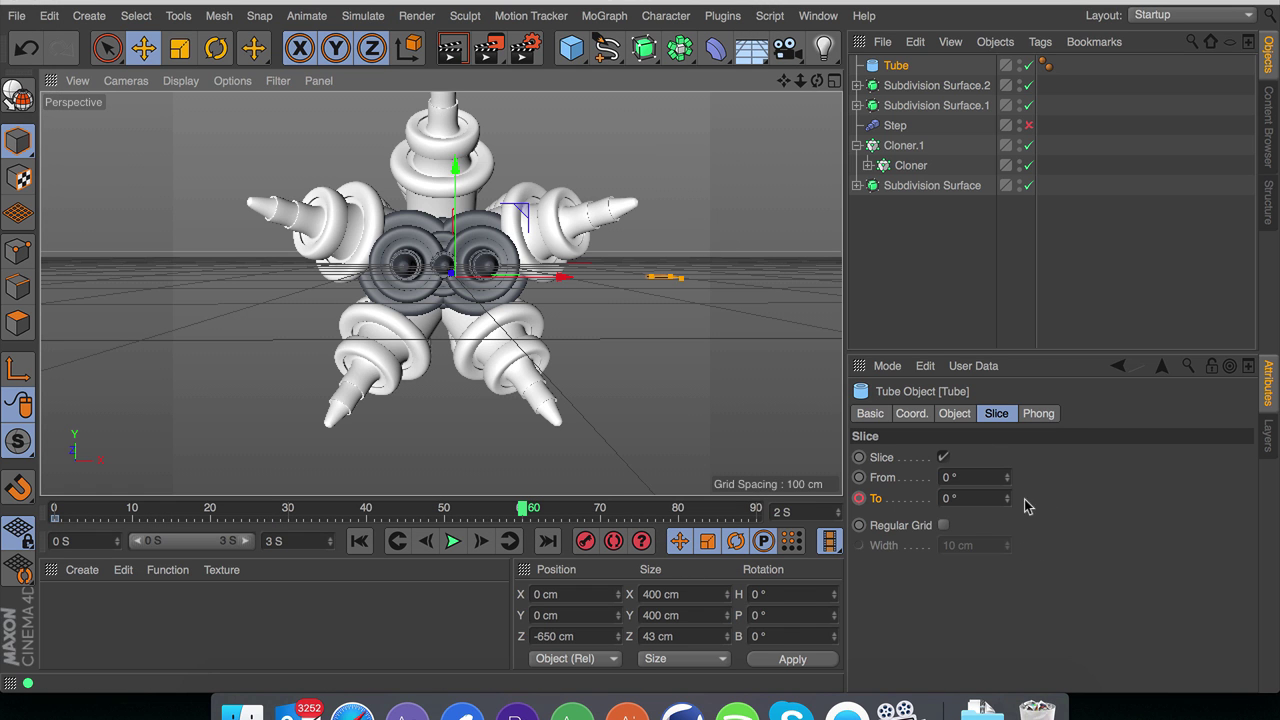
Step: Keyframe the slice's To angle at 360° on frame 60 and play the animation from the start
{"action": "left_click_drag", "start_coordinate": [1006, 503], "coordinate": [1006, 503]}
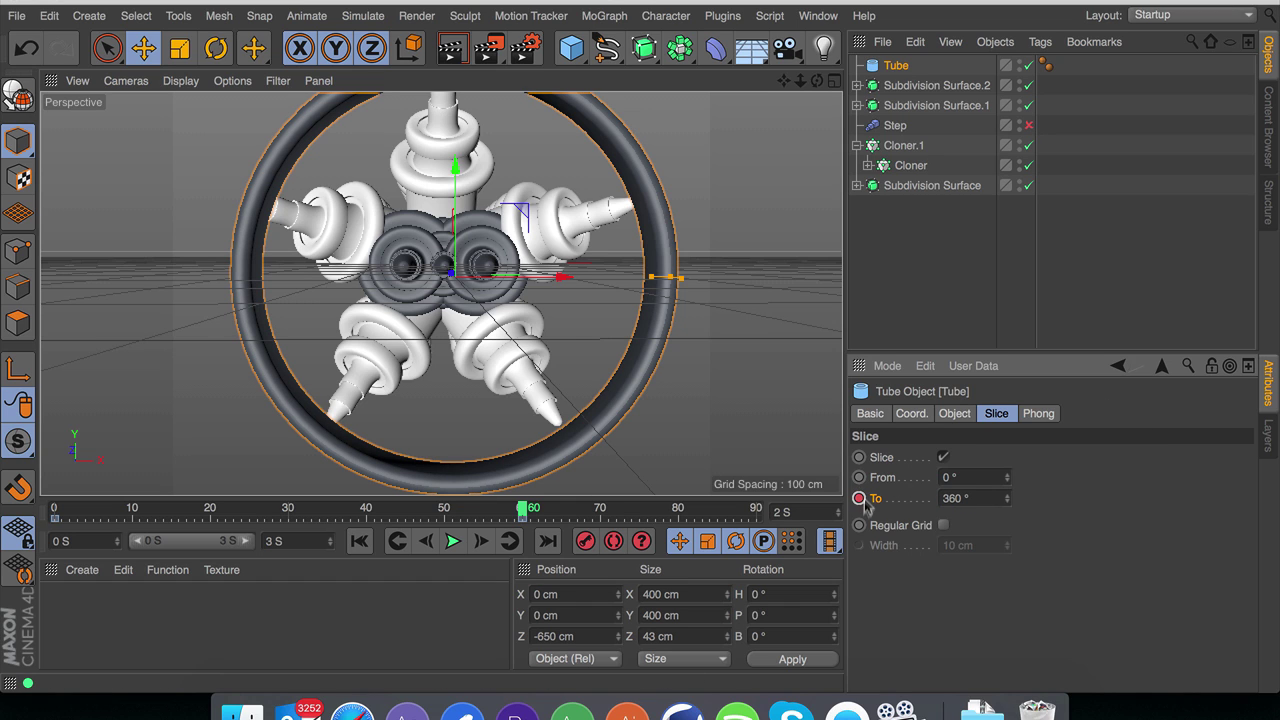
{"action": "left_click", "coordinate": [359, 541]}
{"action": "left_click", "coordinate": [455, 541]}
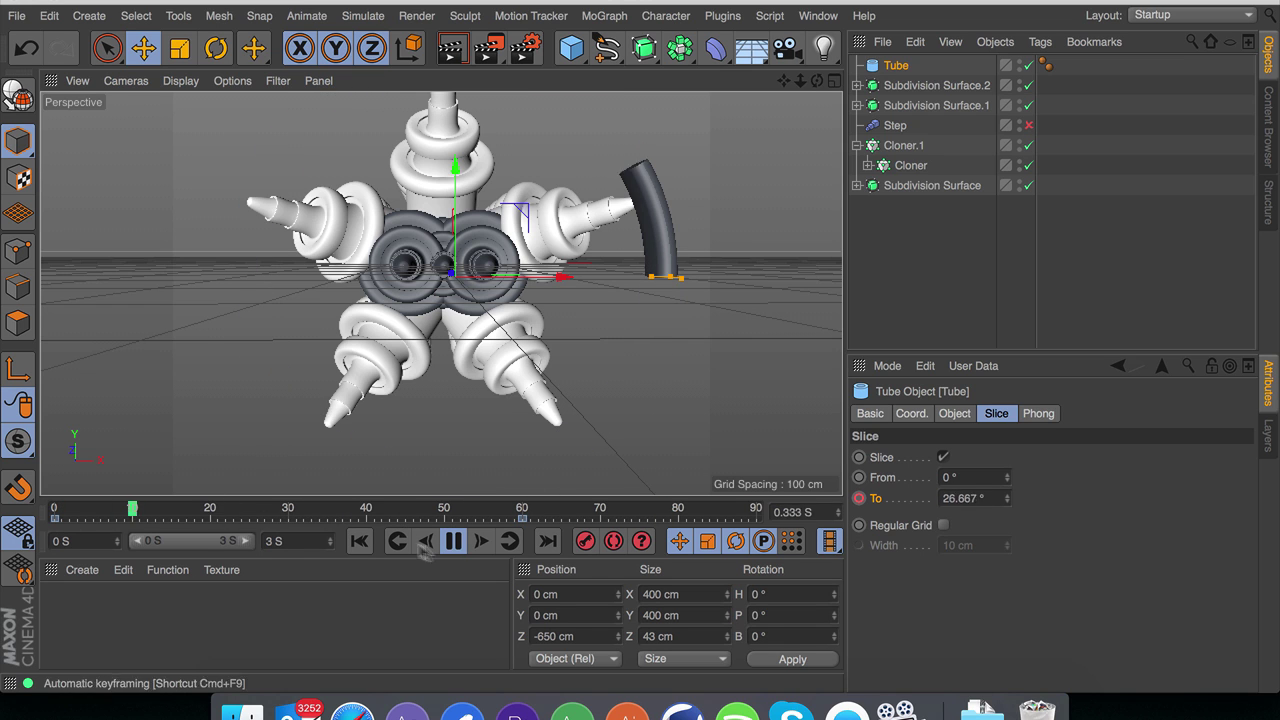
{"action": "left_click", "coordinate": [452, 540]}
Step: Swap the two slice keyframes, putting the 360° key on the first frame and the 0° key on frame 60
{"action": "left_click_drag", "start_coordinate": [57, 522], "coordinate": [20, 526]}
{"action": "left_click_drag", "start_coordinate": [593, 520], "coordinate": [522, 521]}
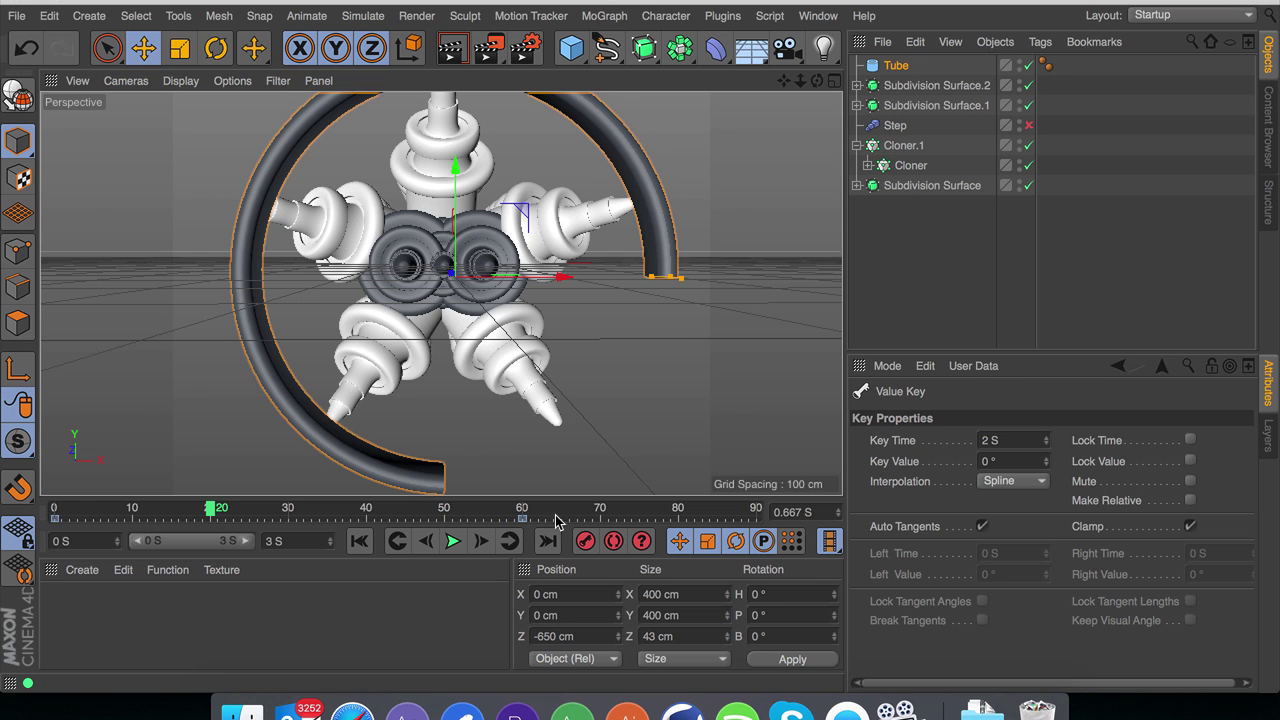
{"action": "left_click", "coordinate": [53, 519], "text": "shift"}
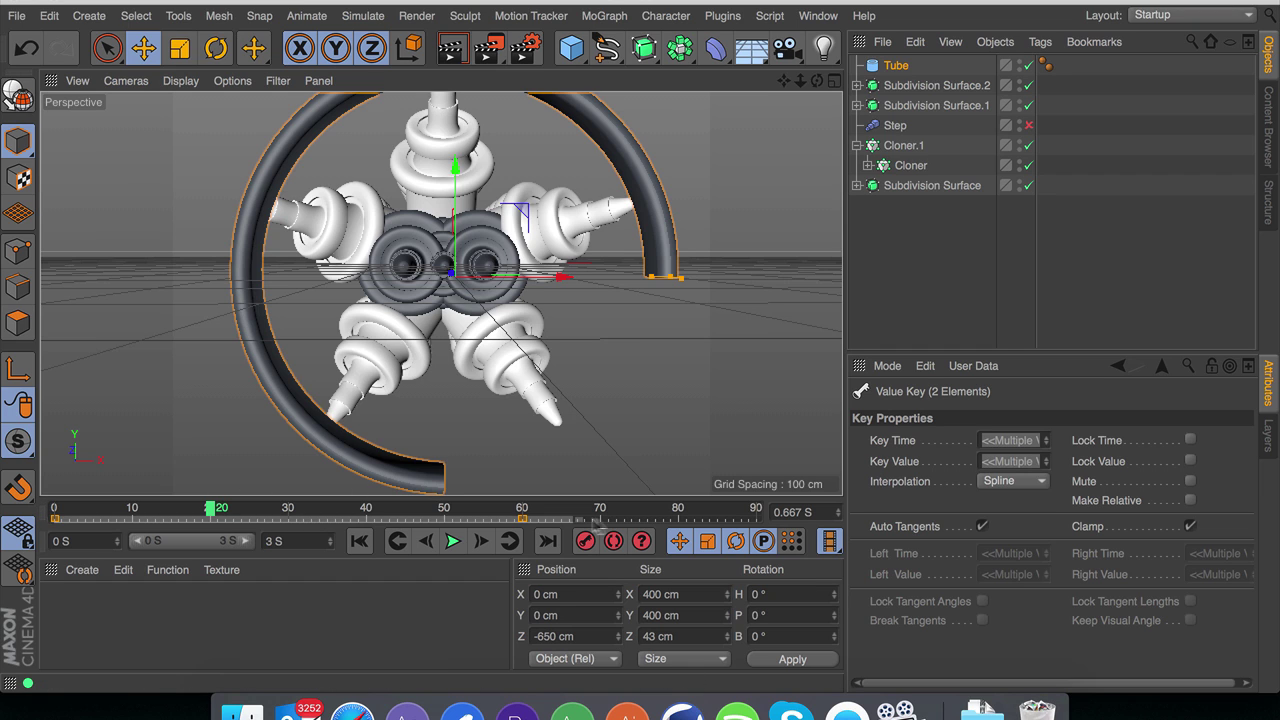
{"action": "left_click", "coordinate": [636, 518]}
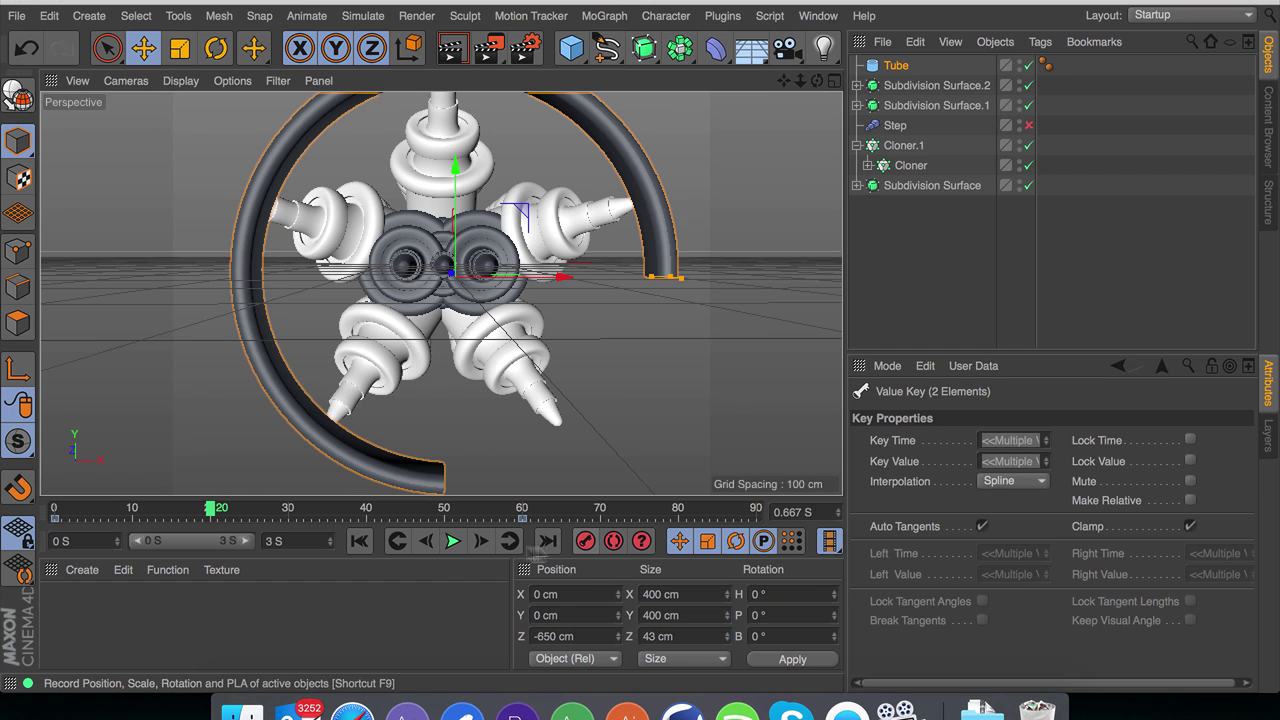
Step: Play the reversed slice animation and return to the first frame
{"action": "left_click", "coordinate": [453, 541]}
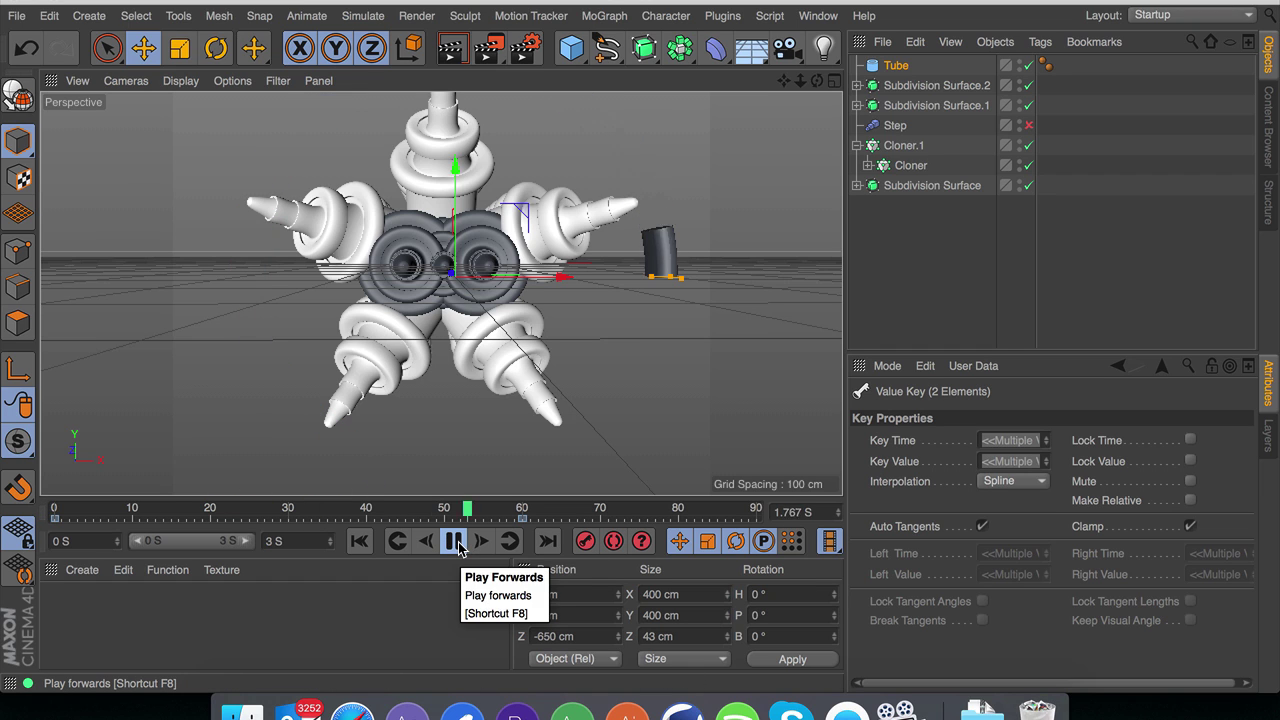
{"action": "left_click", "coordinate": [455, 541]}
{"action": "left_click", "coordinate": [181, 505]}
{"action": "left_click_drag", "start_coordinate": [181, 505], "coordinate": [56, 507]}
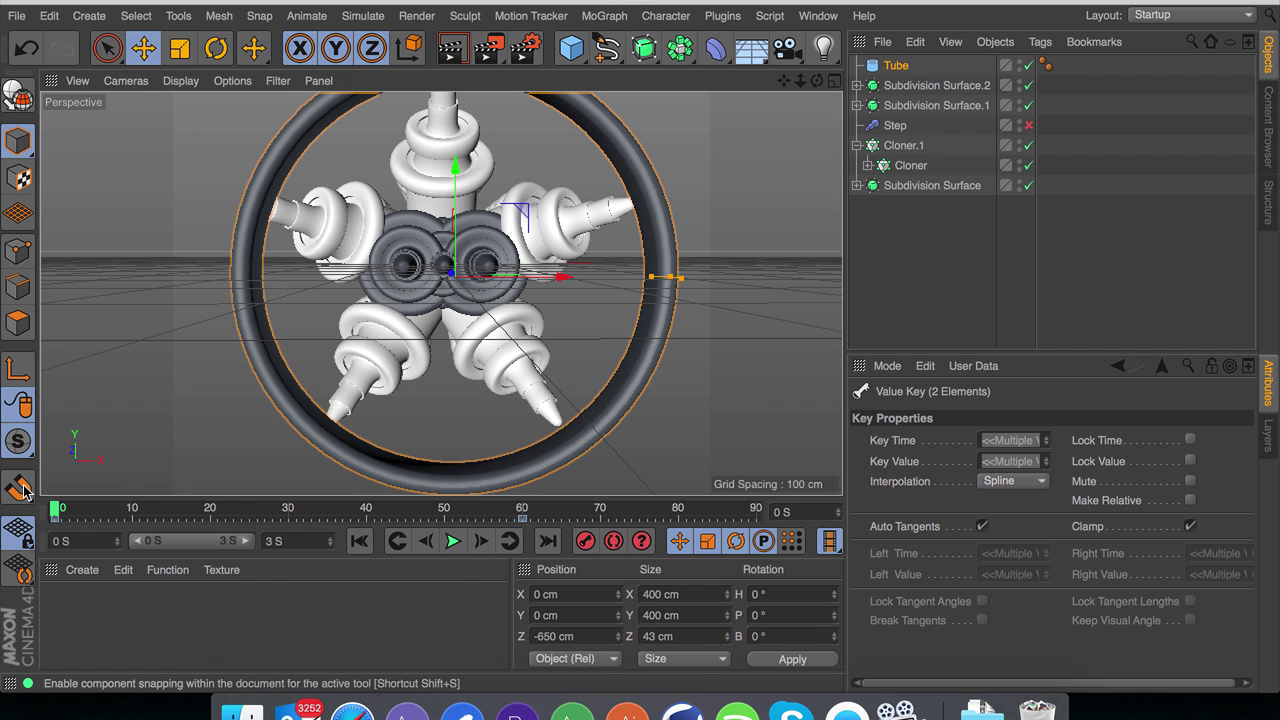
Step: Place the Tube in a new linear Cloner with per-step offsets of 0 cm in Y and -49 cm in Z
{"action": "left_click", "coordinate": [606, 16]}
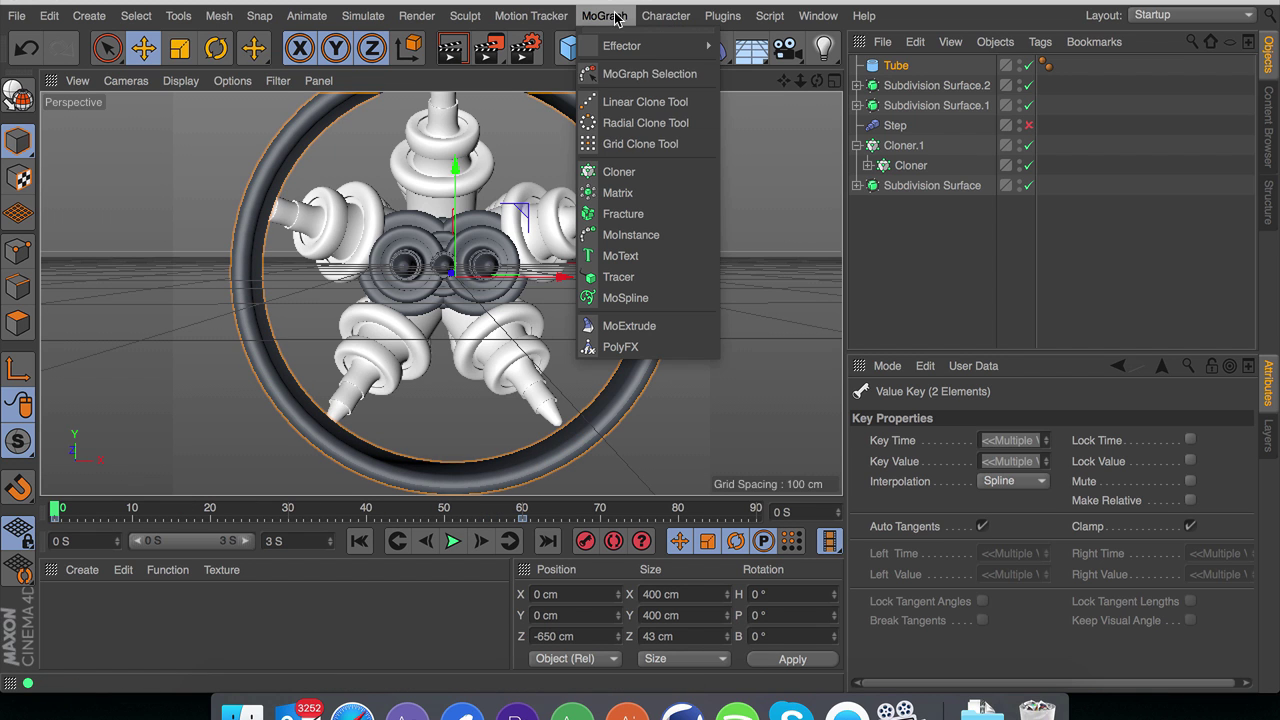
{"action": "left_click", "coordinate": [642, 175]}
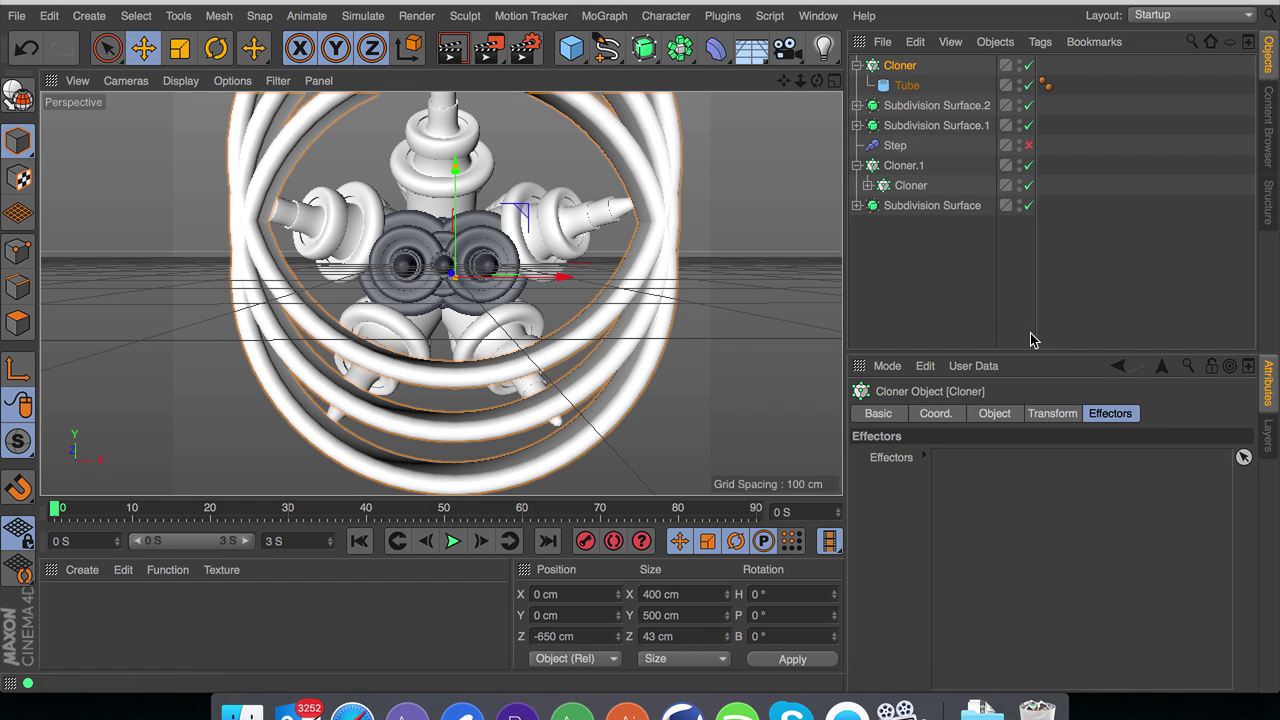
{"action": "left_click", "coordinate": [995, 413]}
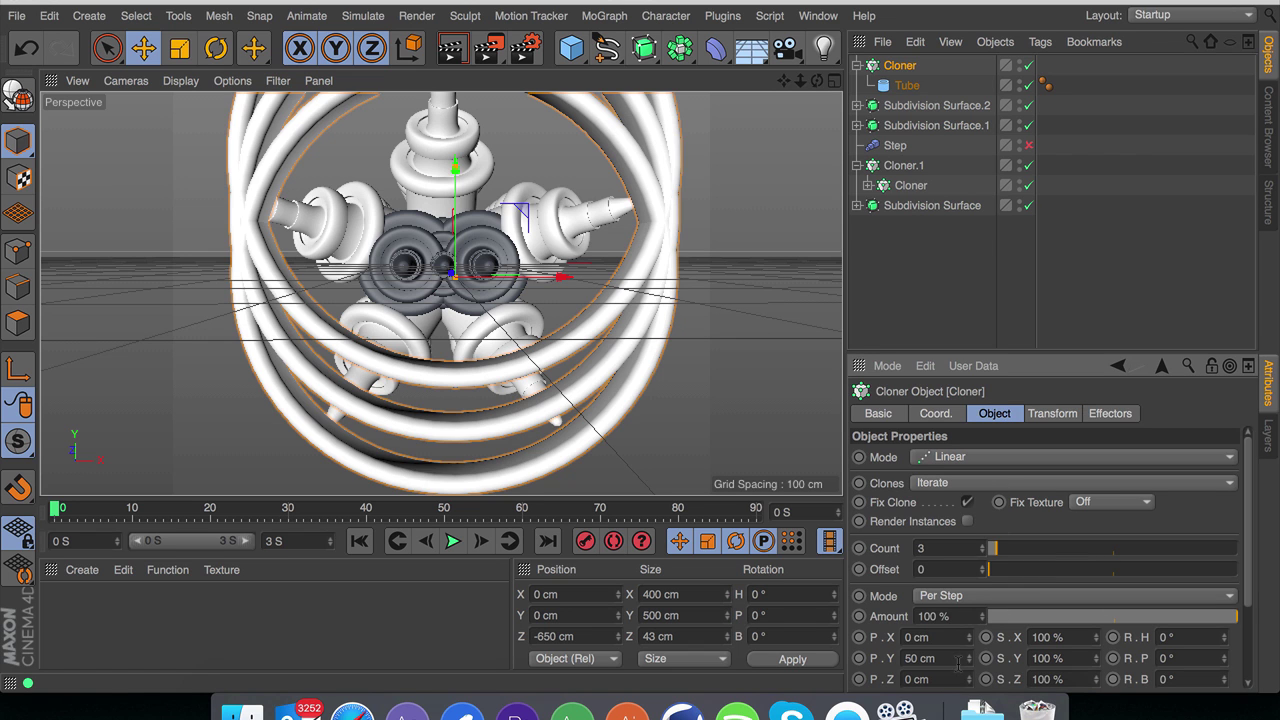
{"action": "type", "text": "0"}
{"action": "key", "text": "Return"}
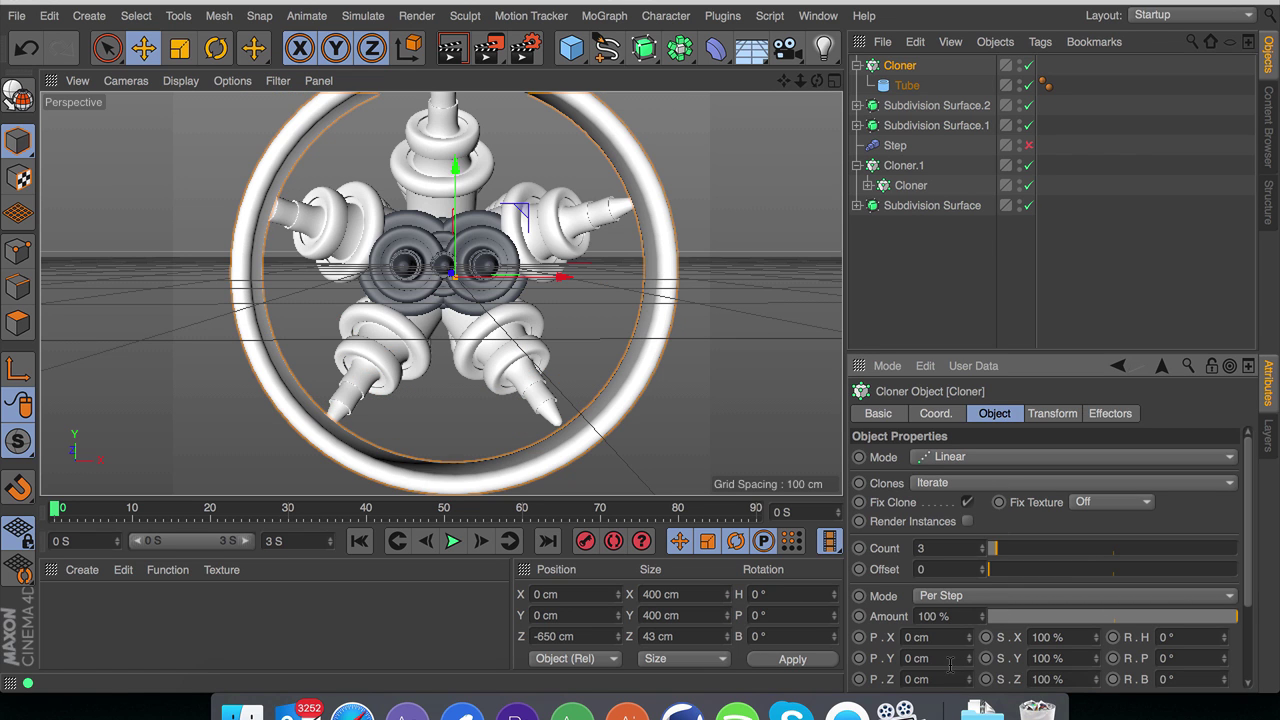
{"action": "left_click_drag", "start_coordinate": [969, 679], "coordinate": [969, 683]}
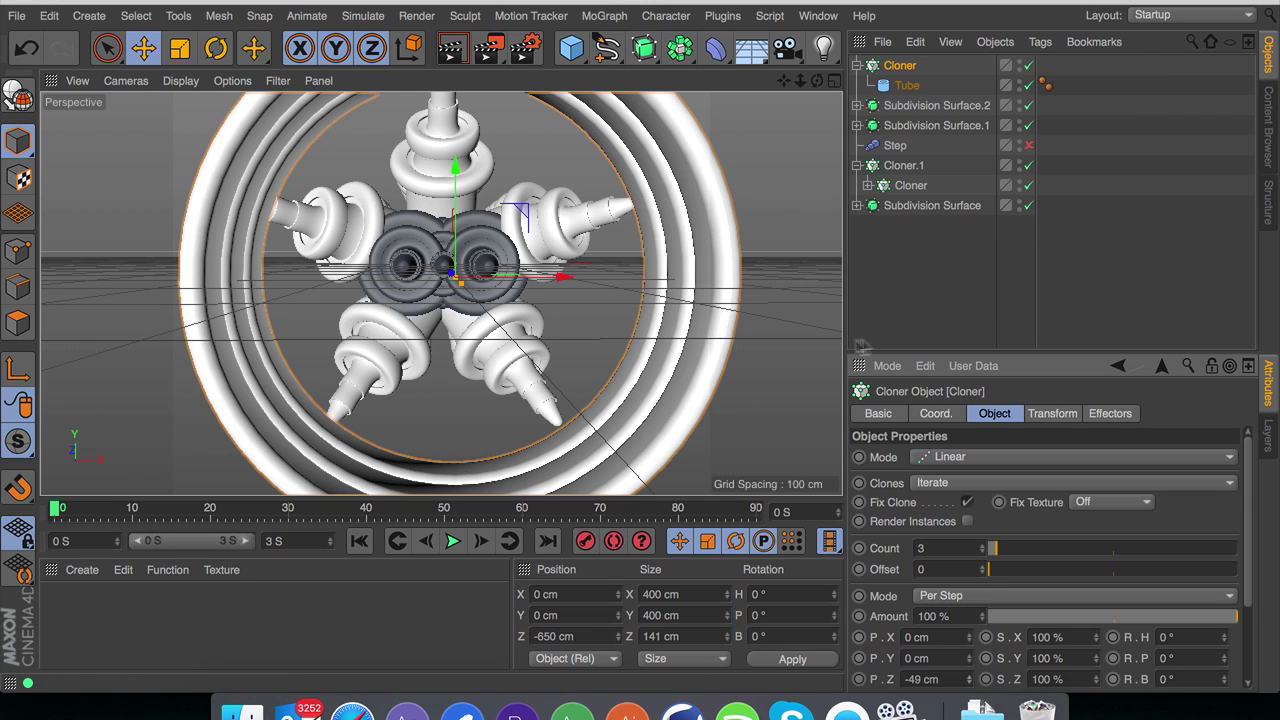
{"action": "left_click", "coordinate": [975, 457]}
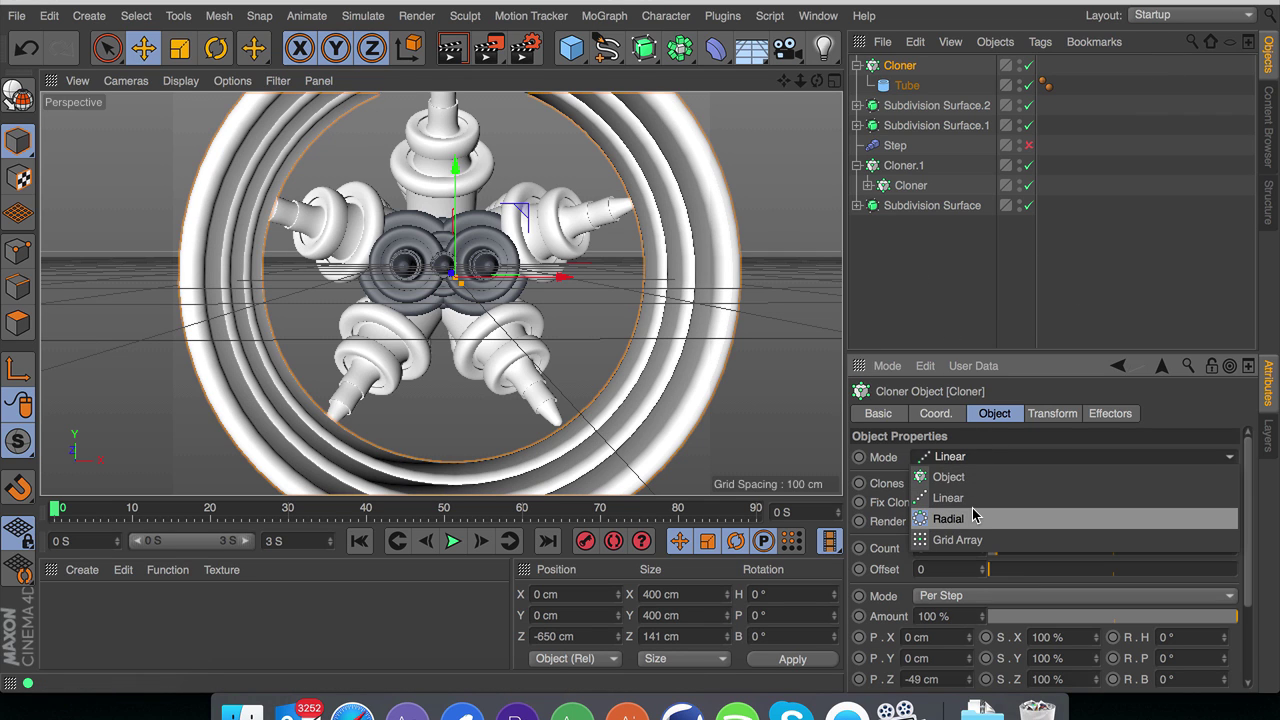
{"action": "left_click", "coordinate": [975, 518]}
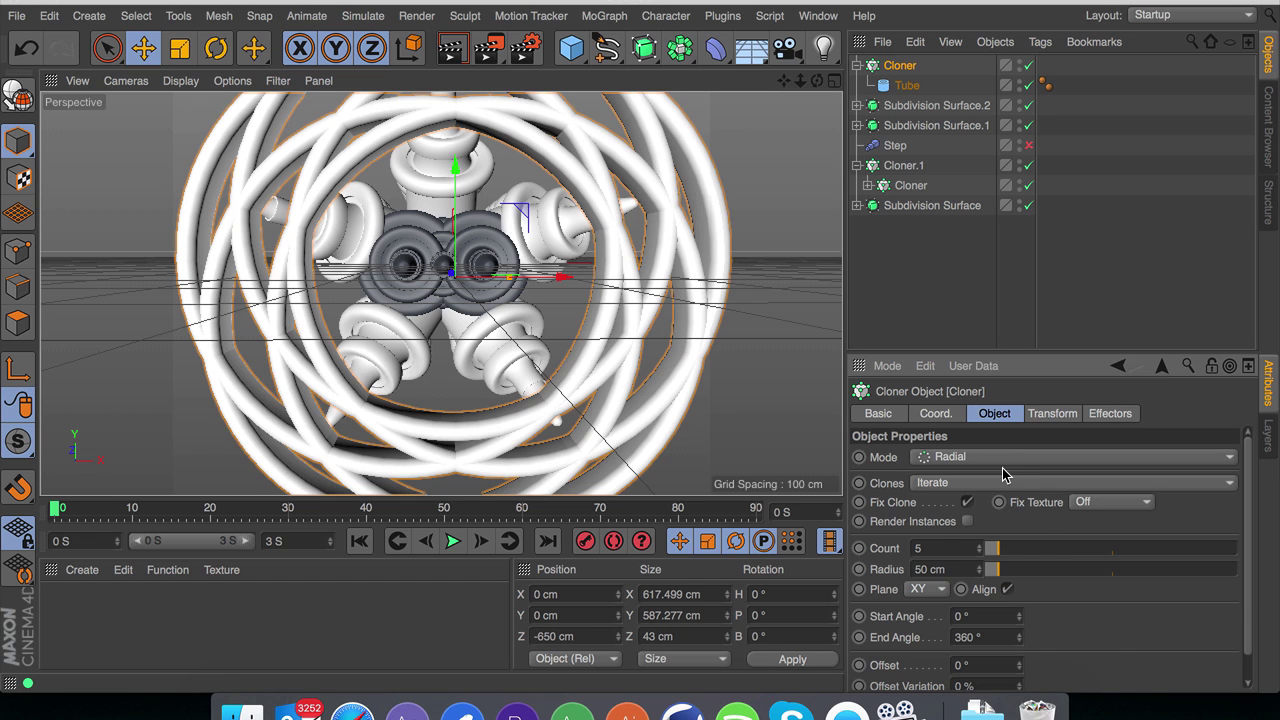
{"action": "key", "text": "super+z"}
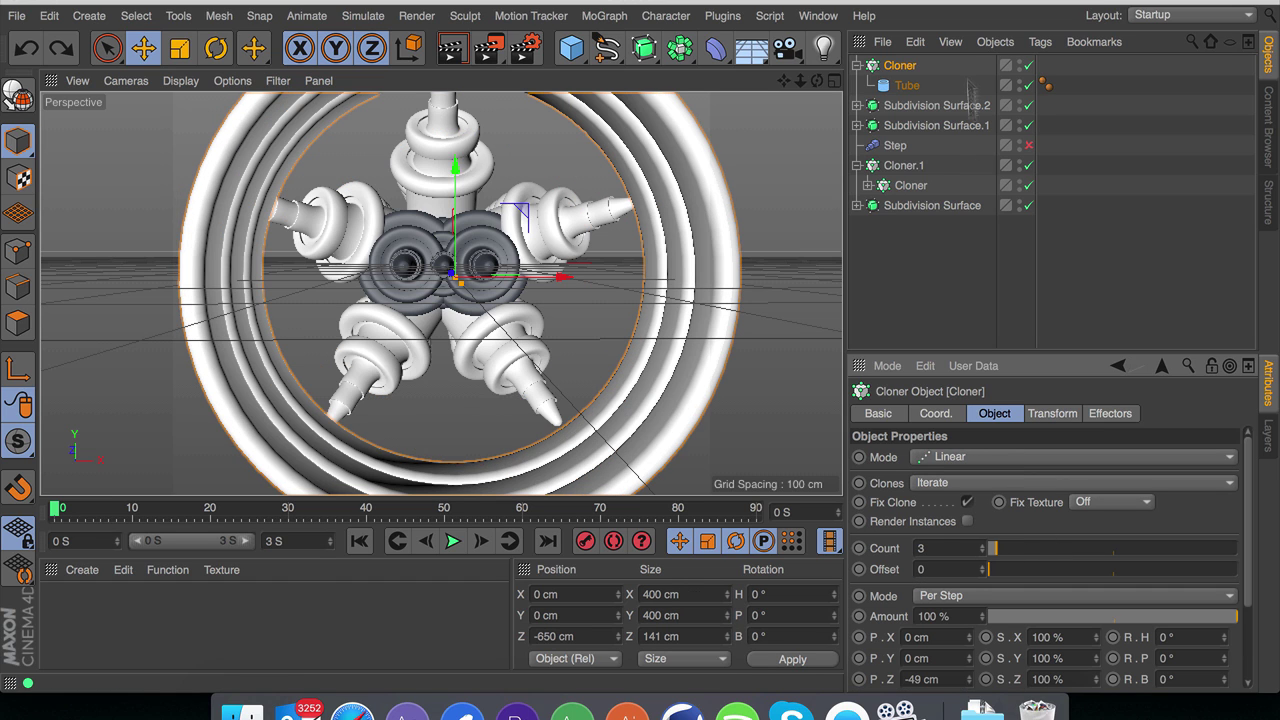
Step: Raise the Tube Cloner's clone count to 13
{"action": "left_click", "coordinate": [983, 544]}
{"action": "left_click", "coordinate": [983, 544]}
{"action": "left_click", "coordinate": [983, 544]}
{"action": "left_click", "coordinate": [983, 544]}
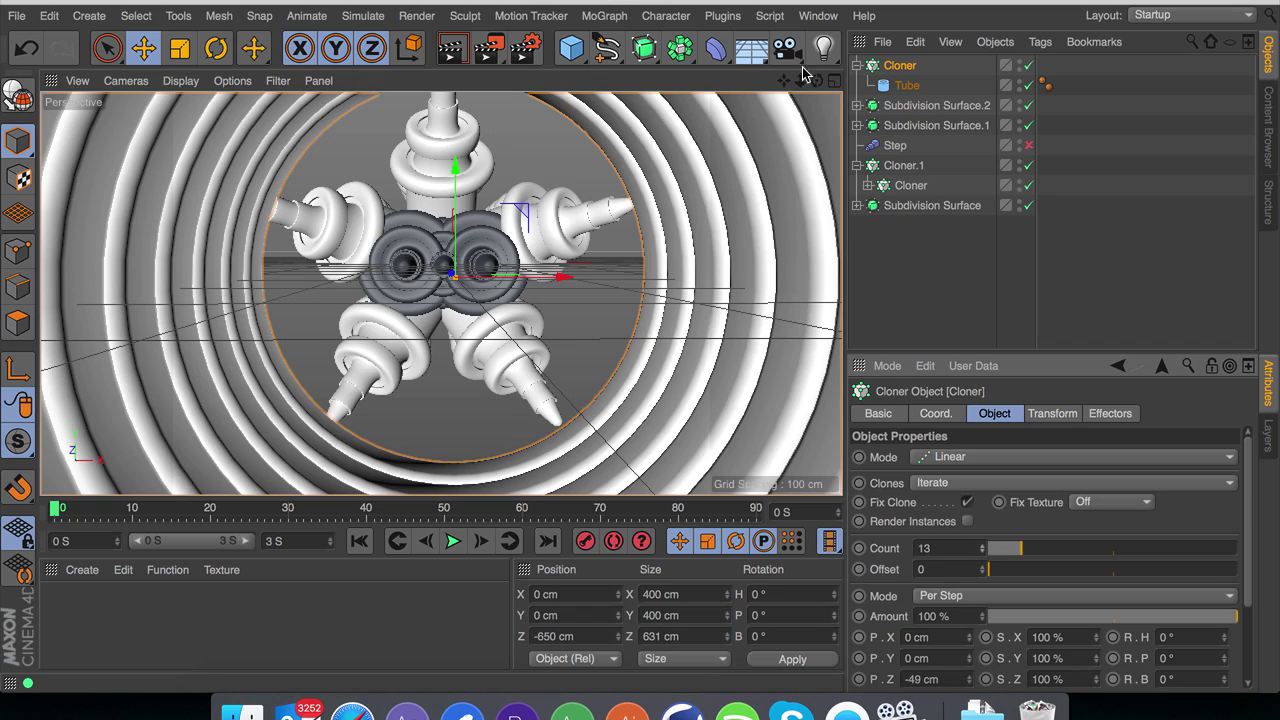
{"action": "scroll", "coordinate": [443, 295], "scroll_direction": "down", "scroll_amount": 10}
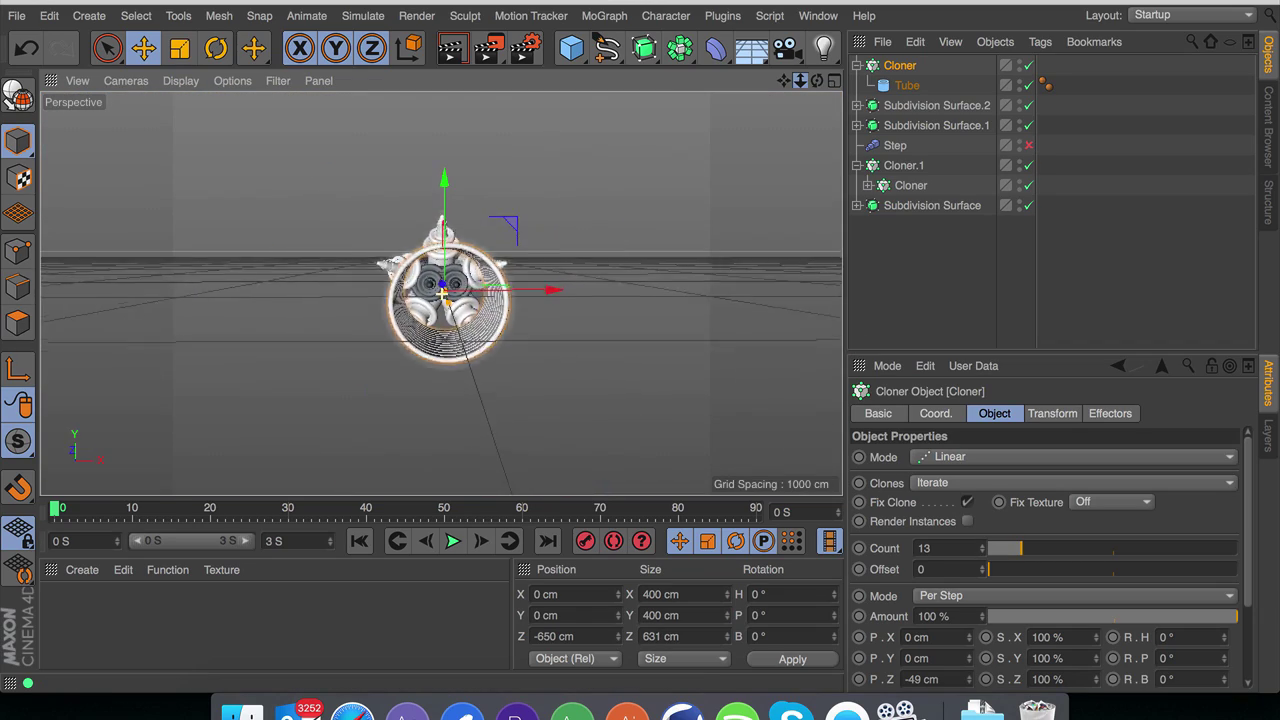
{"action": "mouse_move", "coordinate": [800, 80]}
{"action": "left_mouse_down"}
{"action": "mouse_move", "coordinate": [900, 80]}
{"action": "mouse_move", "coordinate": [830, 80]}
{"action": "left_mouse_up"}
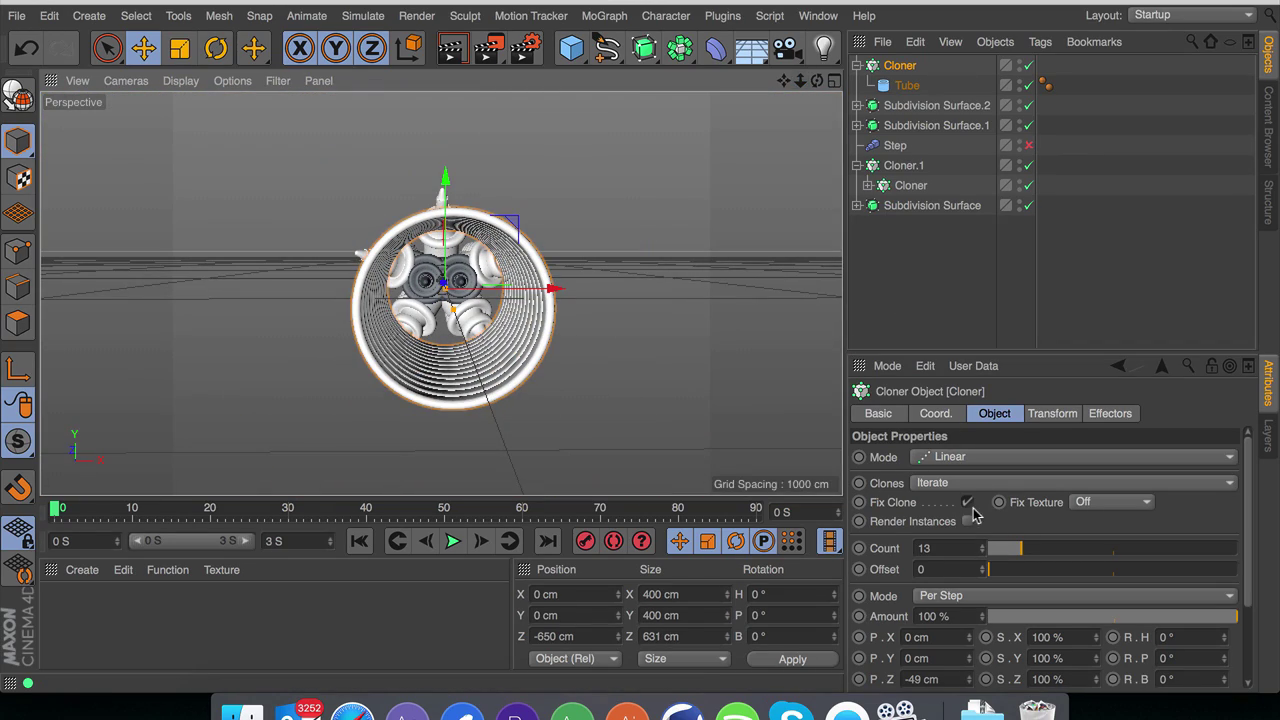
Step: Enable Render Instances on the Tube Cloner and nest it in a new Radial-mode Cloner with a slightly enlarged radius
{"action": "left_click", "coordinate": [968, 521]}
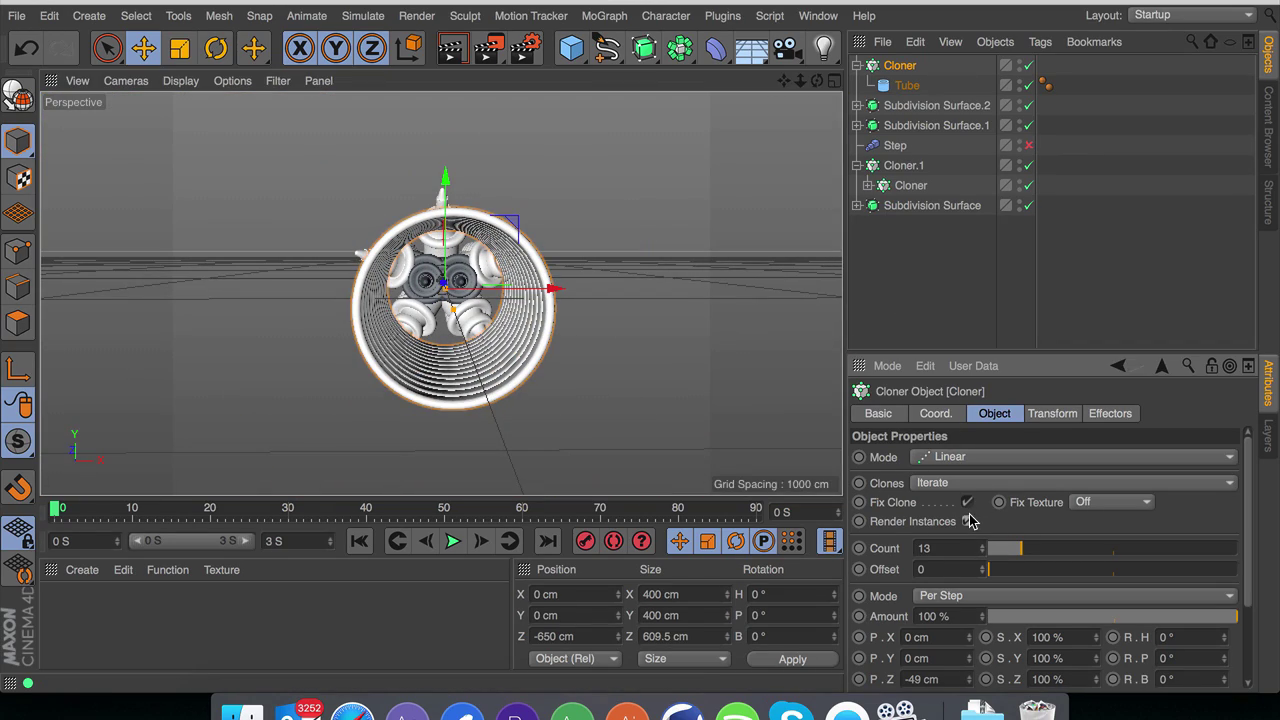
{"action": "left_click", "coordinate": [604, 15]}
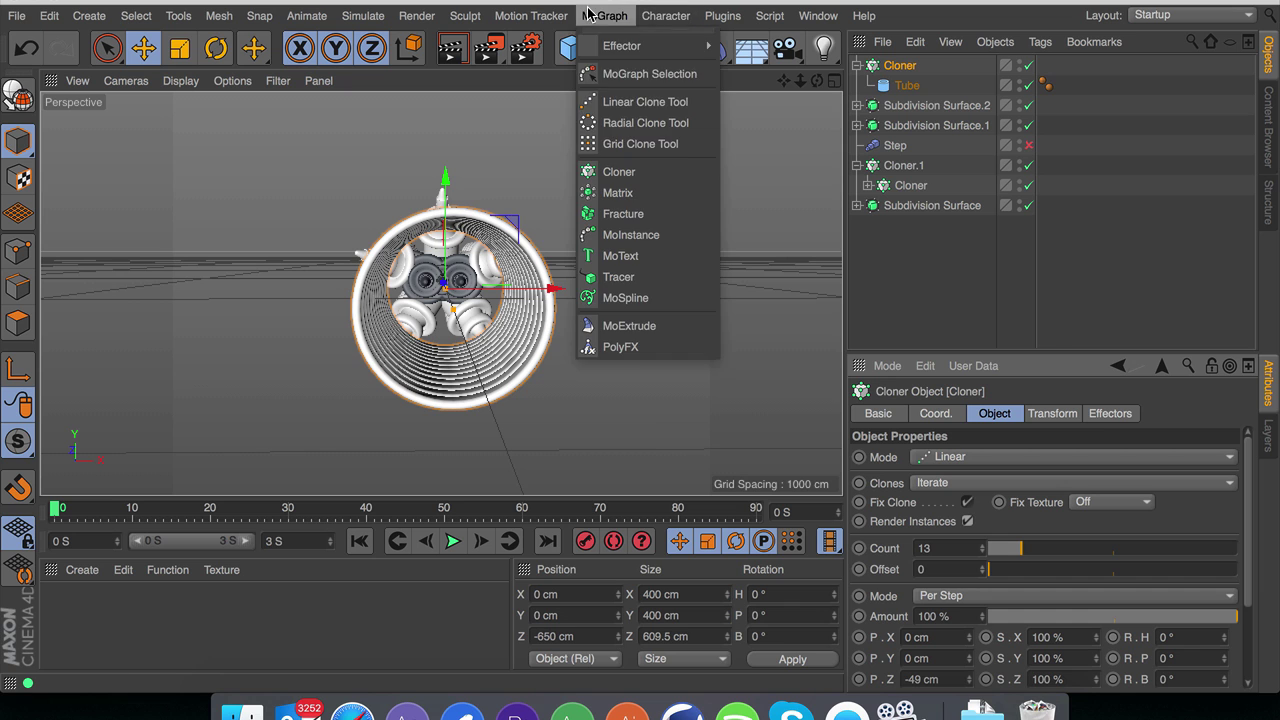
{"action": "left_click", "coordinate": [625, 168], "text": "alt"}
{"action": "left_click", "coordinate": [1002, 460]}
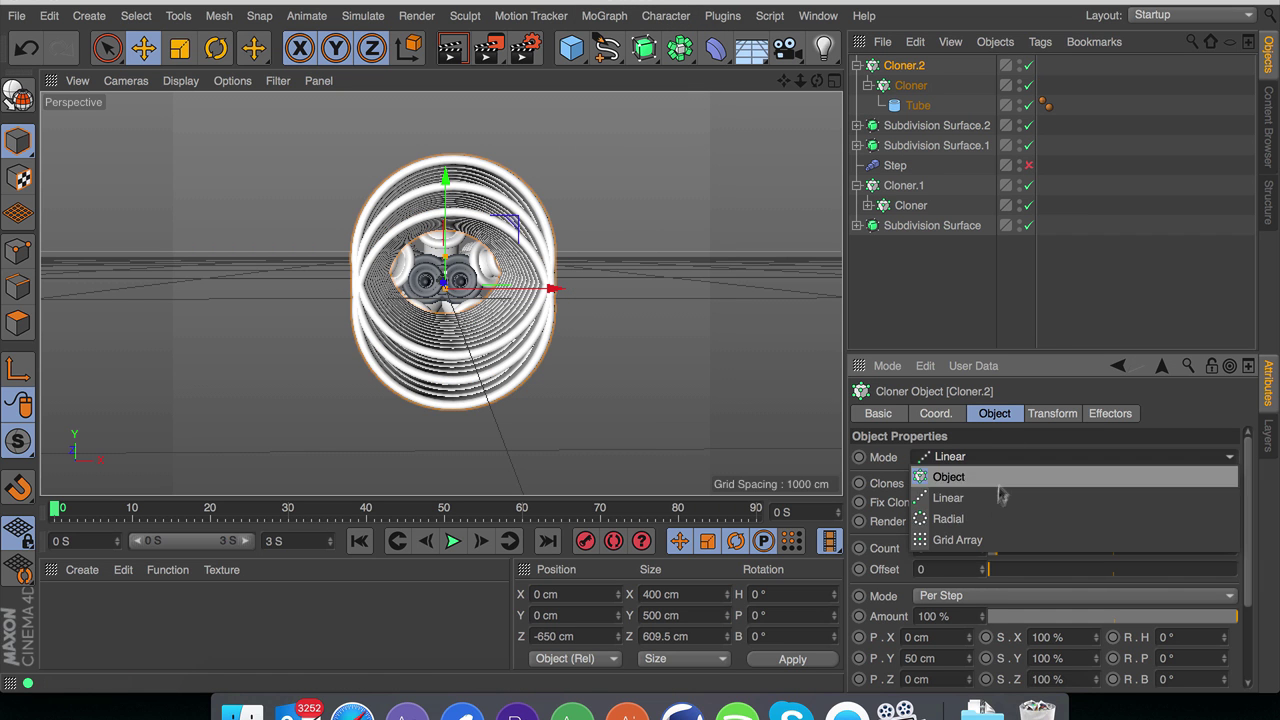
{"action": "left_click", "coordinate": [990, 521]}
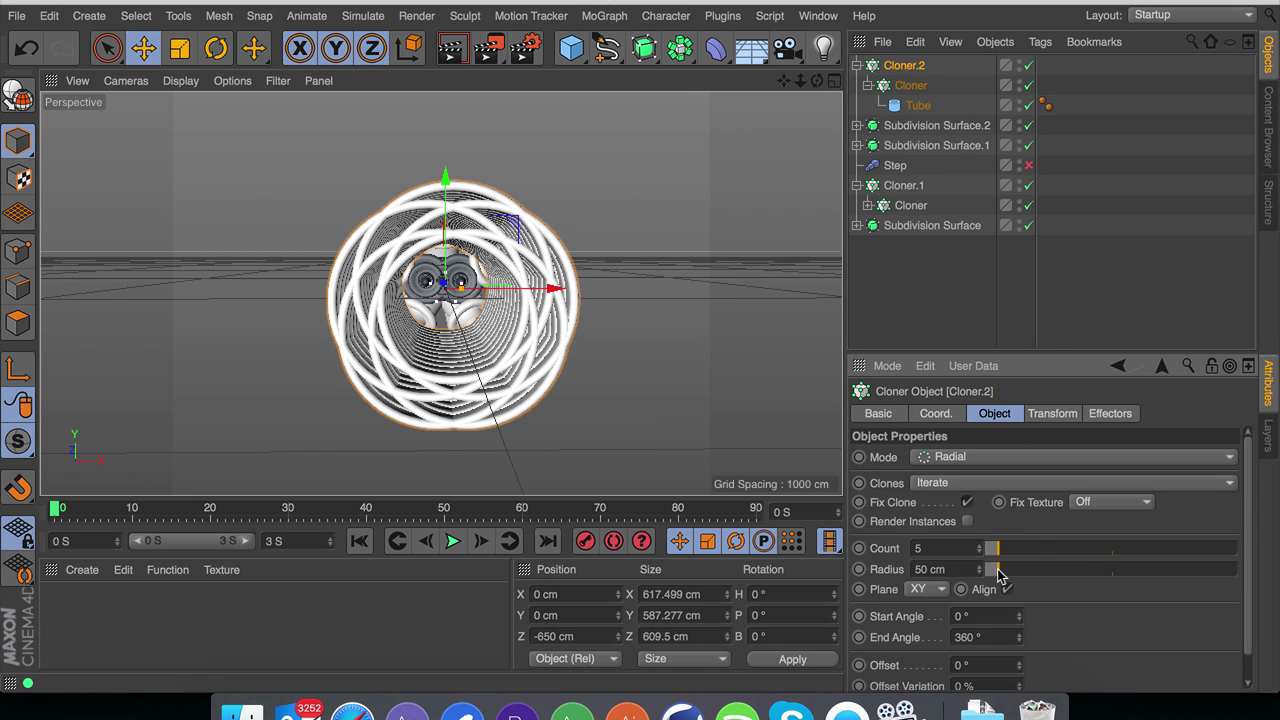
{"action": "left_click_drag", "start_coordinate": [1002, 571], "coordinate": [1006, 598]}
Step: Add a Step effector to the new radial Cloner that holds the Tube rings
{"action": "left_click", "coordinate": [1065, 415]}
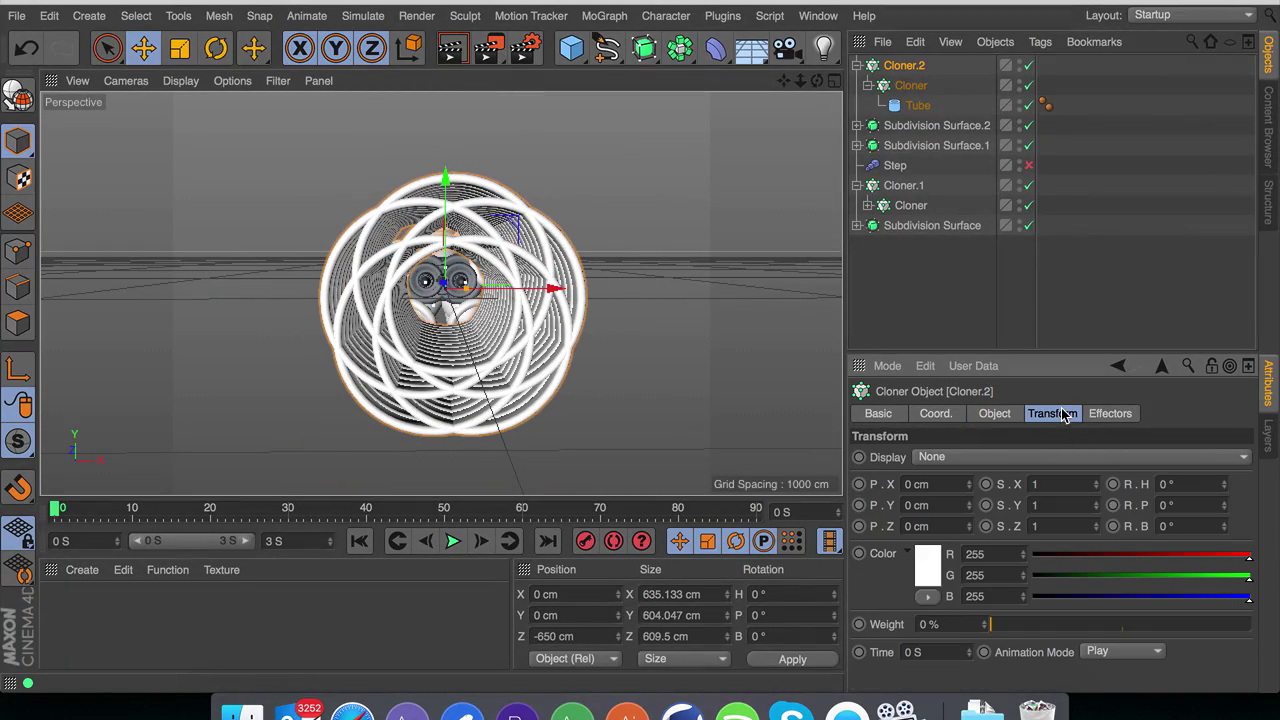
{"action": "mouse_move", "coordinate": [1226, 505]}
{"action": "left_mouse_down"}
{"action": "mouse_move", "coordinate": [1226, 490]}
{"action": "mouse_move", "coordinate": [1226, 502]}
{"action": "left_mouse_up"}
{"action": "left_click", "coordinate": [604, 16]}
{"action": "mouse_move", "coordinate": [640, 46]}
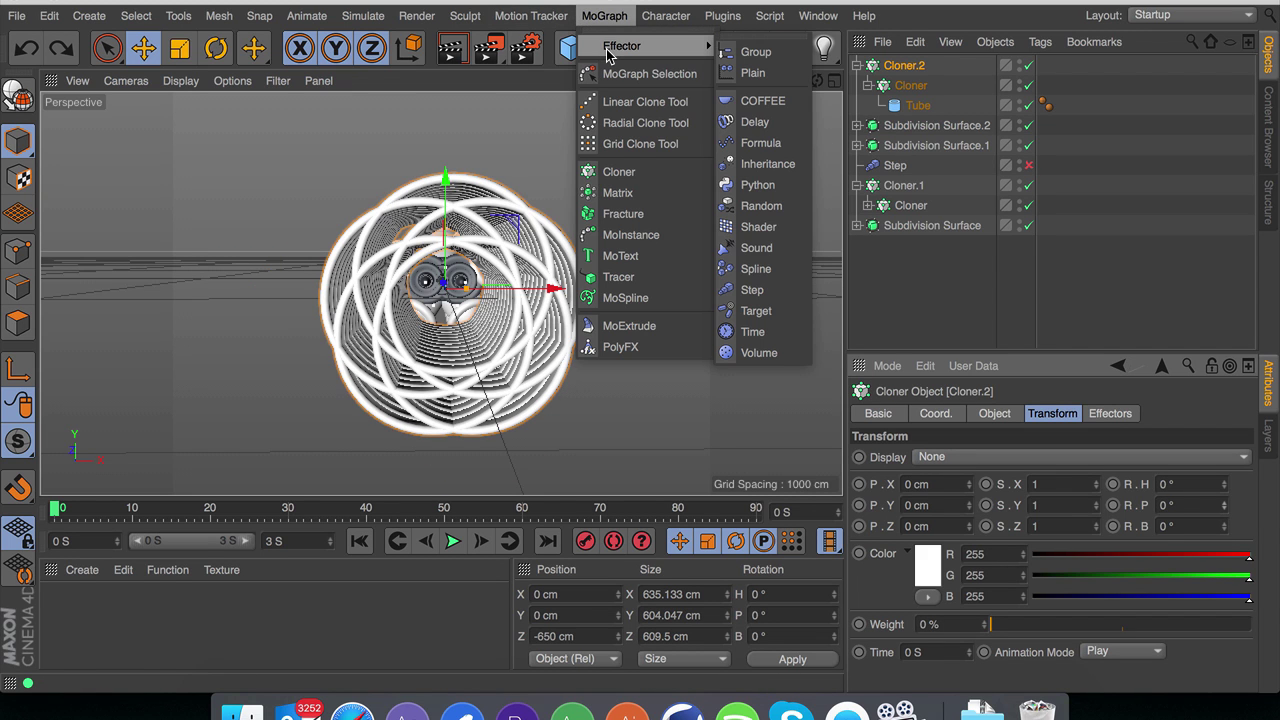
{"action": "left_click", "coordinate": [776, 290]}
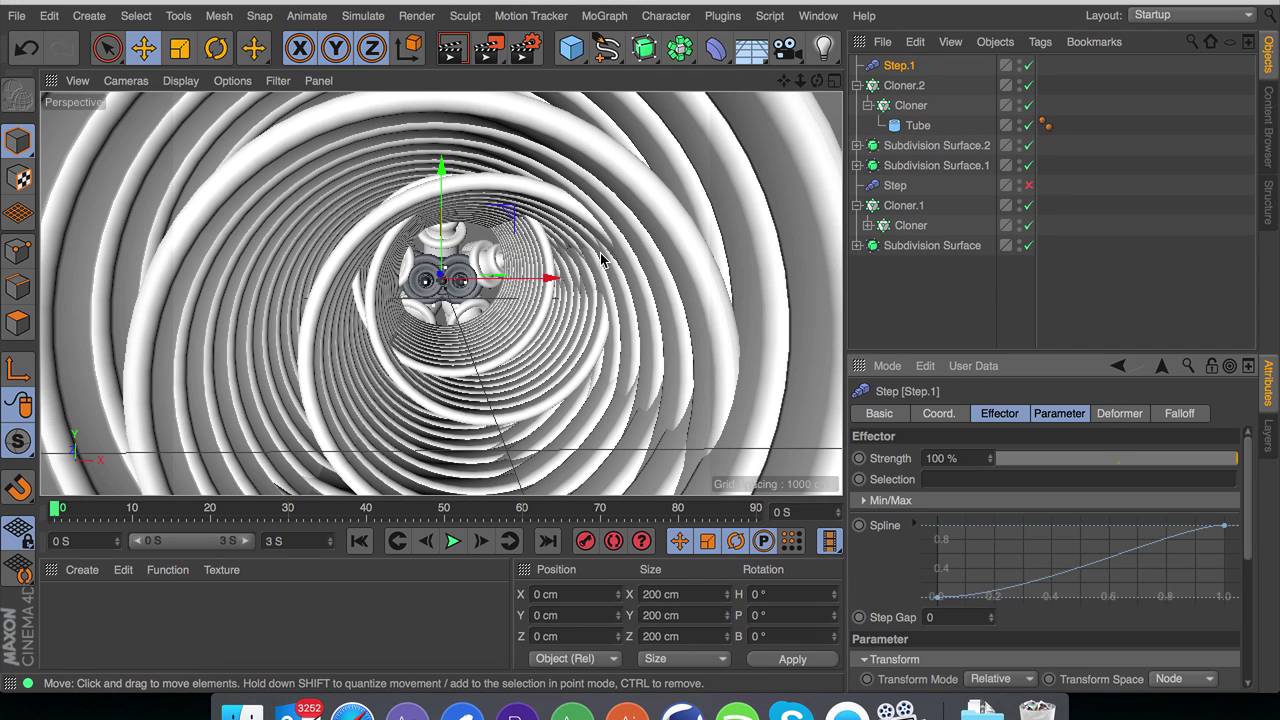
{"action": "scroll", "coordinate": [601, 258], "scroll_direction": "down", "scroll_amount": 10}
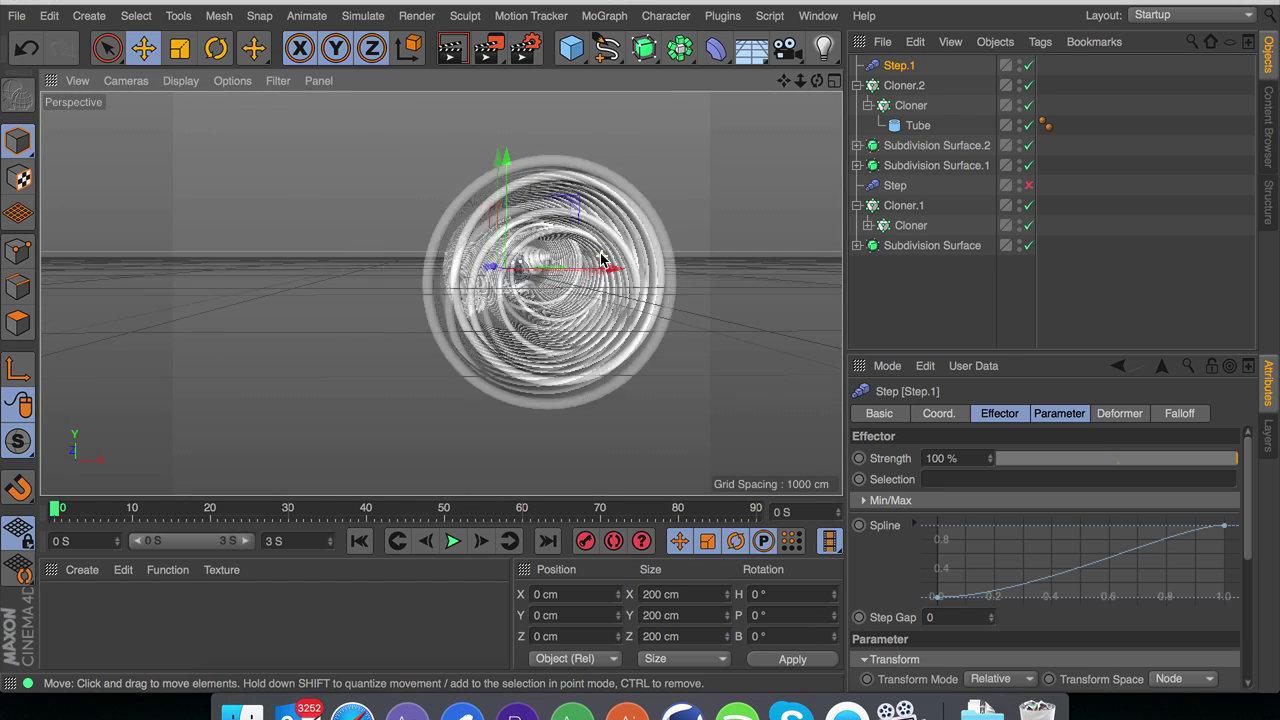
{"action": "scroll", "coordinate": [601, 258], "scroll_direction": "up", "scroll_amount": 4}
Step: Try a scale of 0.03 for the new Step effector and undo the change
{"action": "left_click", "coordinate": [1062, 414]}
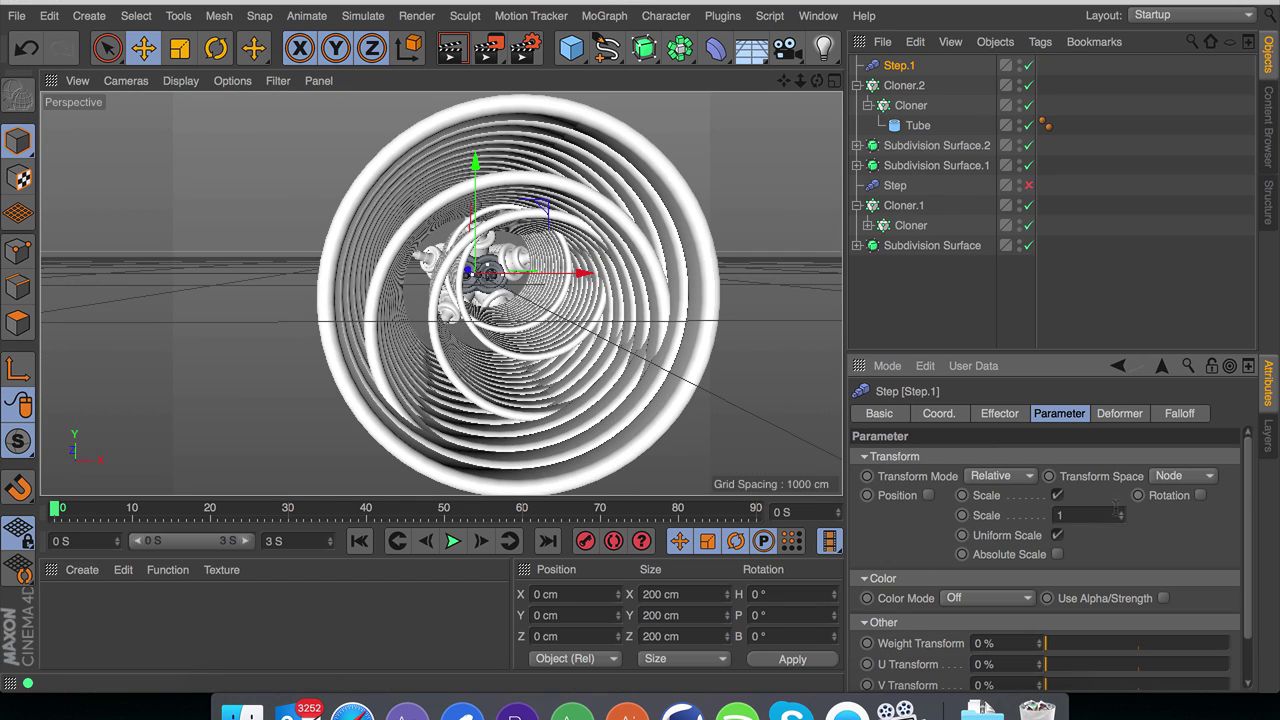
{"action": "left_click_drag", "start_coordinate": [1122, 515], "coordinate": [1084, 526]}
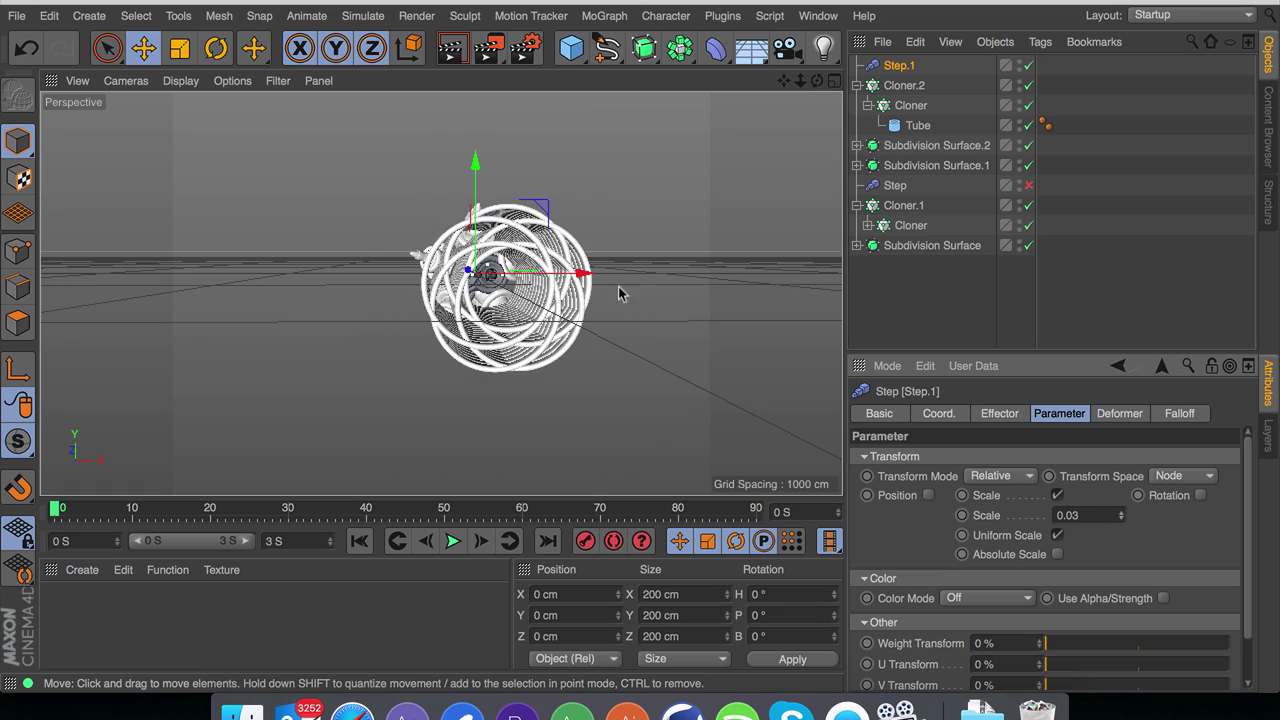
{"action": "key", "text": "ctrl+z"}
Step: Play the ring slice animation looking into the tunnel and pause it partway through
{"action": "scroll", "coordinate": [500, 270], "scroll_direction": "up", "scroll_amount": 5}
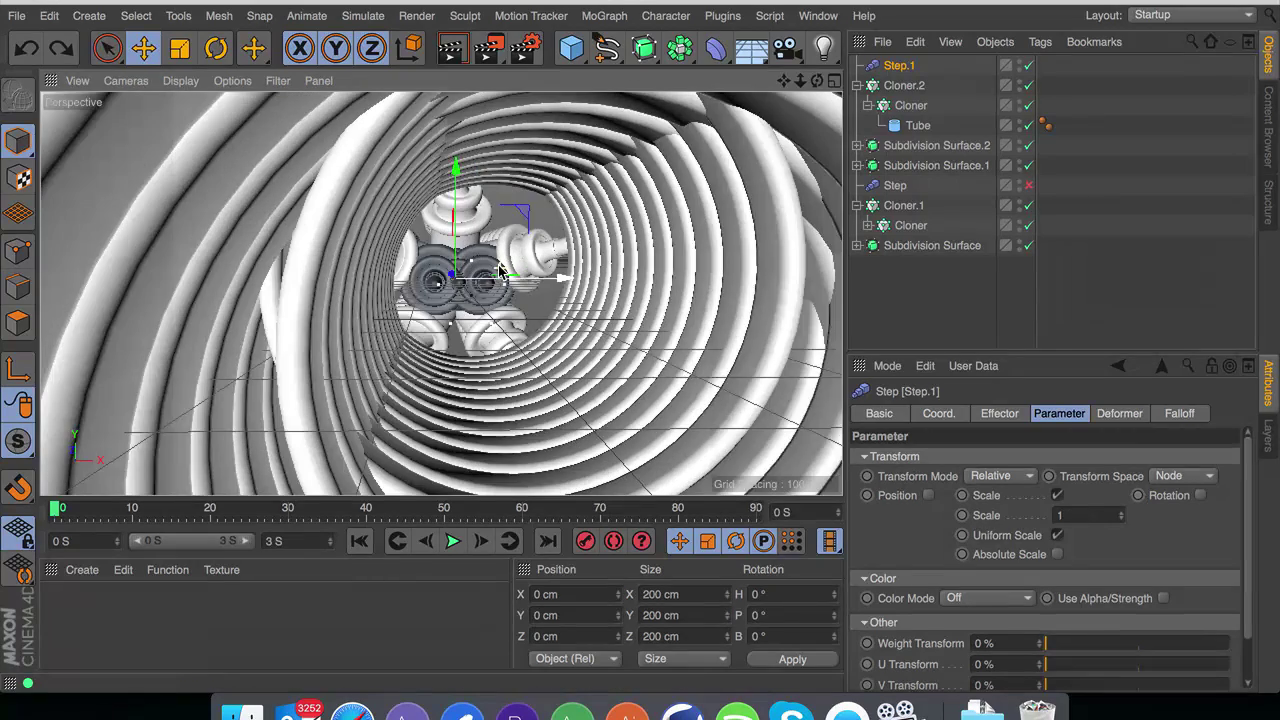
{"action": "scroll", "coordinate": [499, 270], "scroll_direction": "down", "scroll_amount": 5}
{"action": "mouse_move", "coordinate": [816, 82]}
{"action": "left_mouse_down"}
{"action": "mouse_move", "coordinate": [800, 84]}
{"action": "mouse_move", "coordinate": [828, 90]}
{"action": "left_mouse_up"}
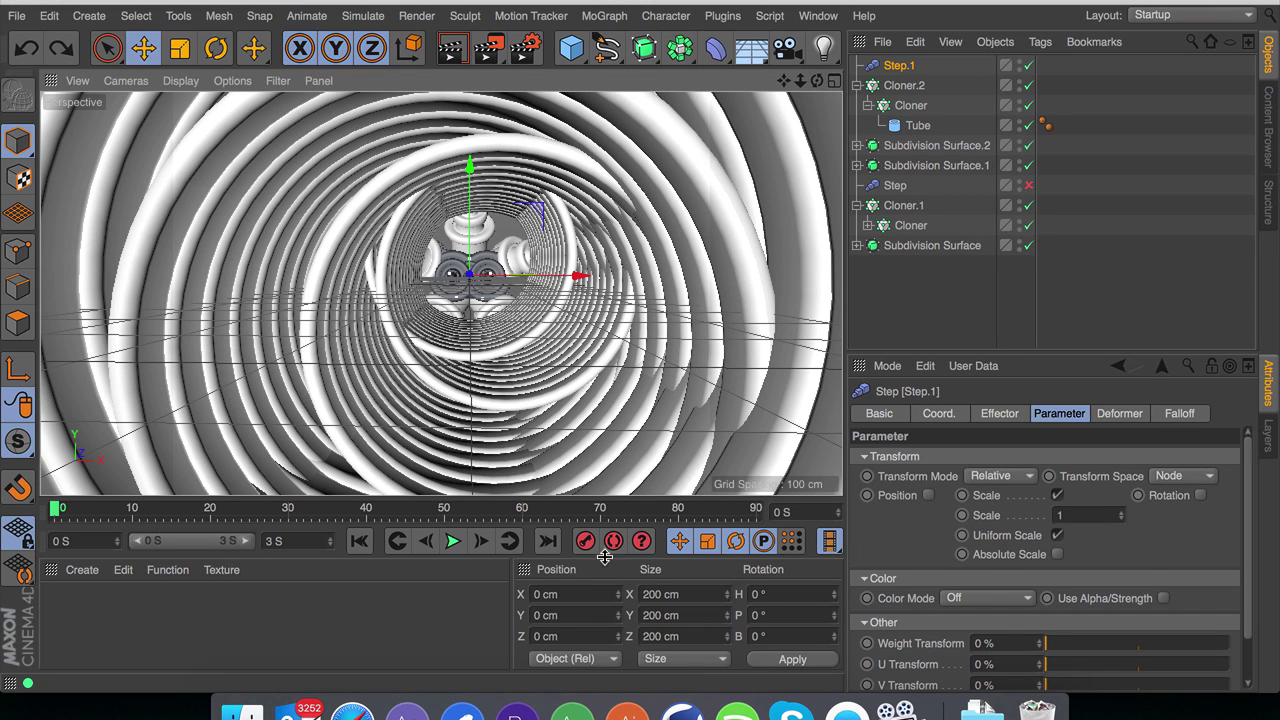
{"action": "left_click", "coordinate": [452, 541]}
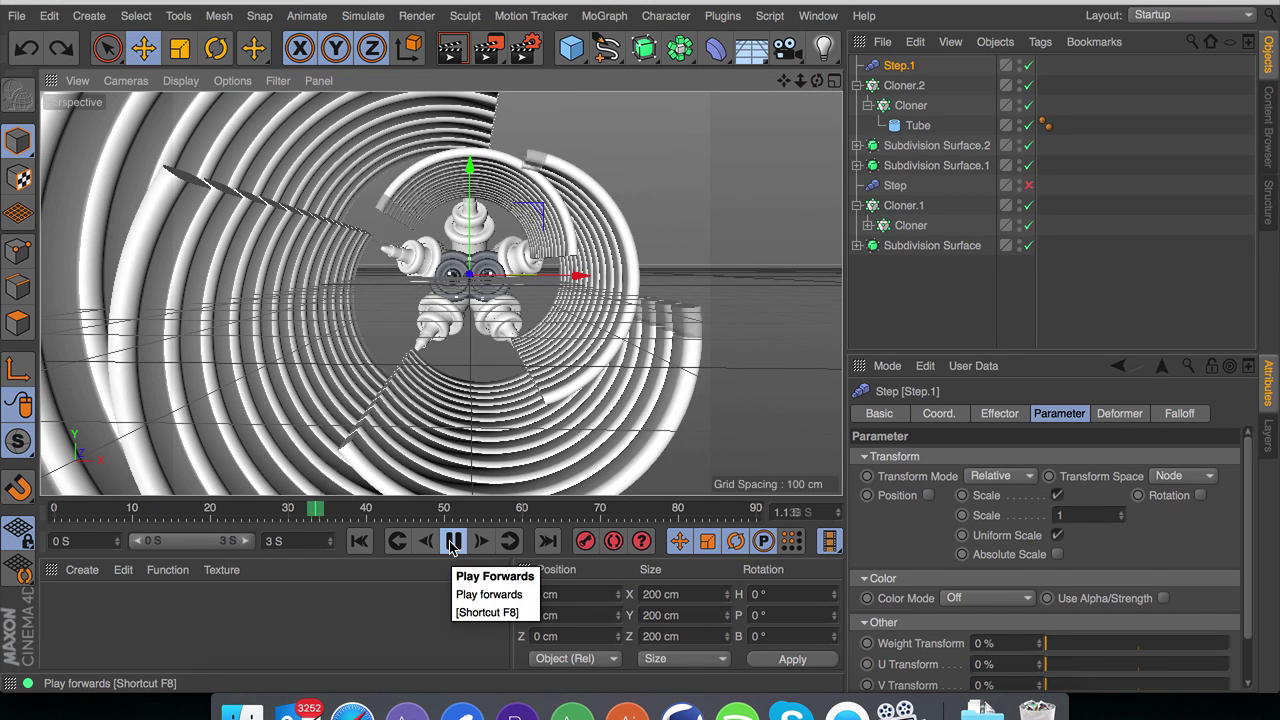
{"action": "left_click", "coordinate": [452, 541]}
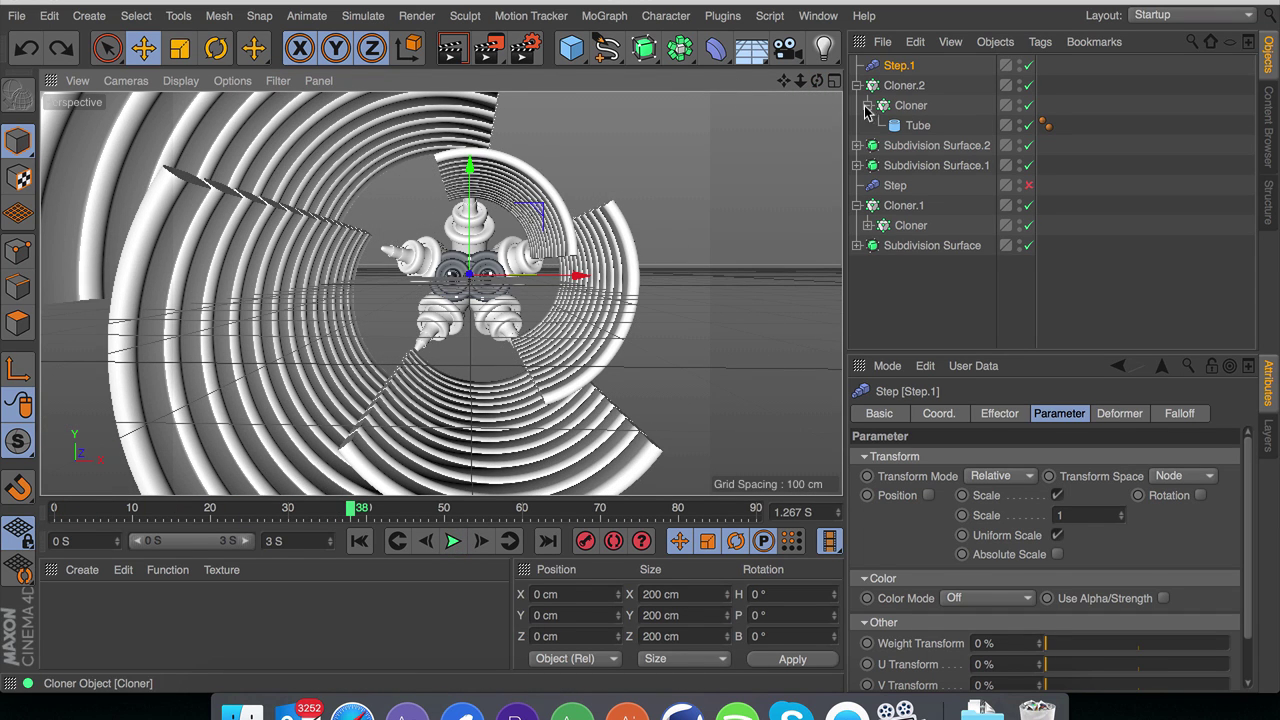
Step: Duplicate the Tube twice in its Cloner, moving the first copy's 360° slice key to frame 24 and the second copy's 0° key to frame 47
{"action": "left_click", "coordinate": [914, 126]}
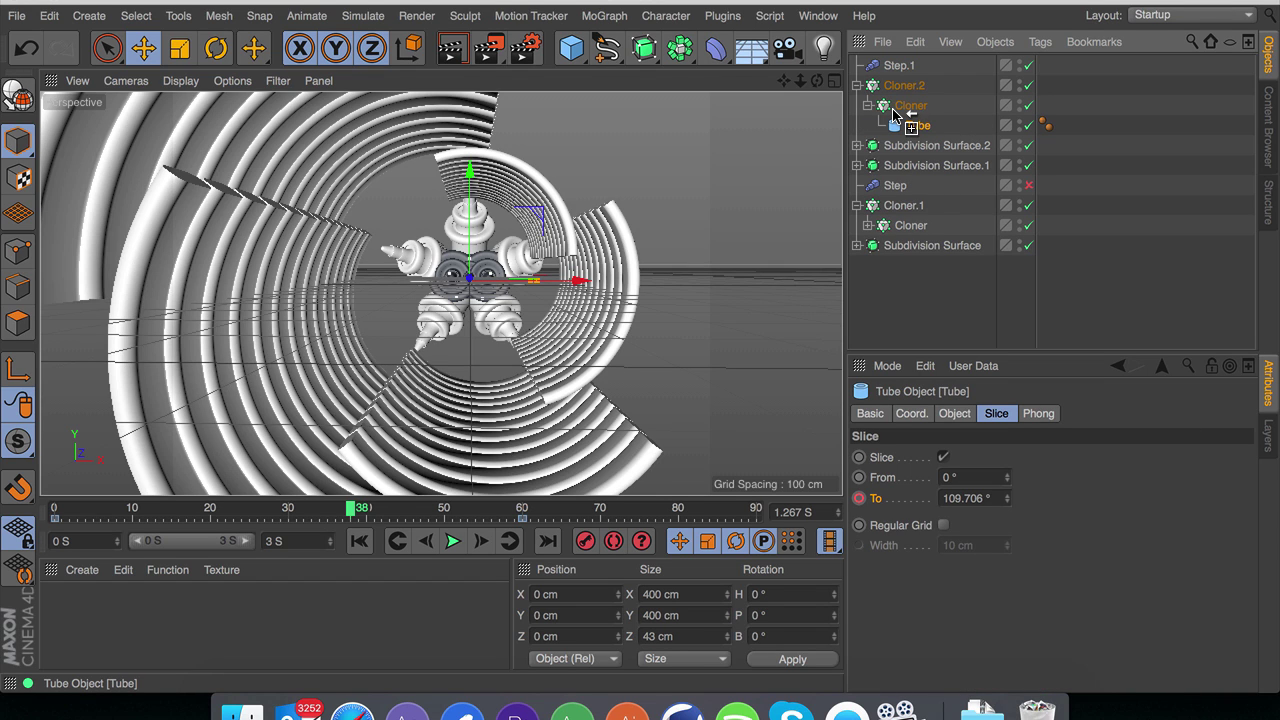
{"action": "left_click_drag", "start_coordinate": [895, 115], "coordinate": [899, 120], "text": "ctrl"}
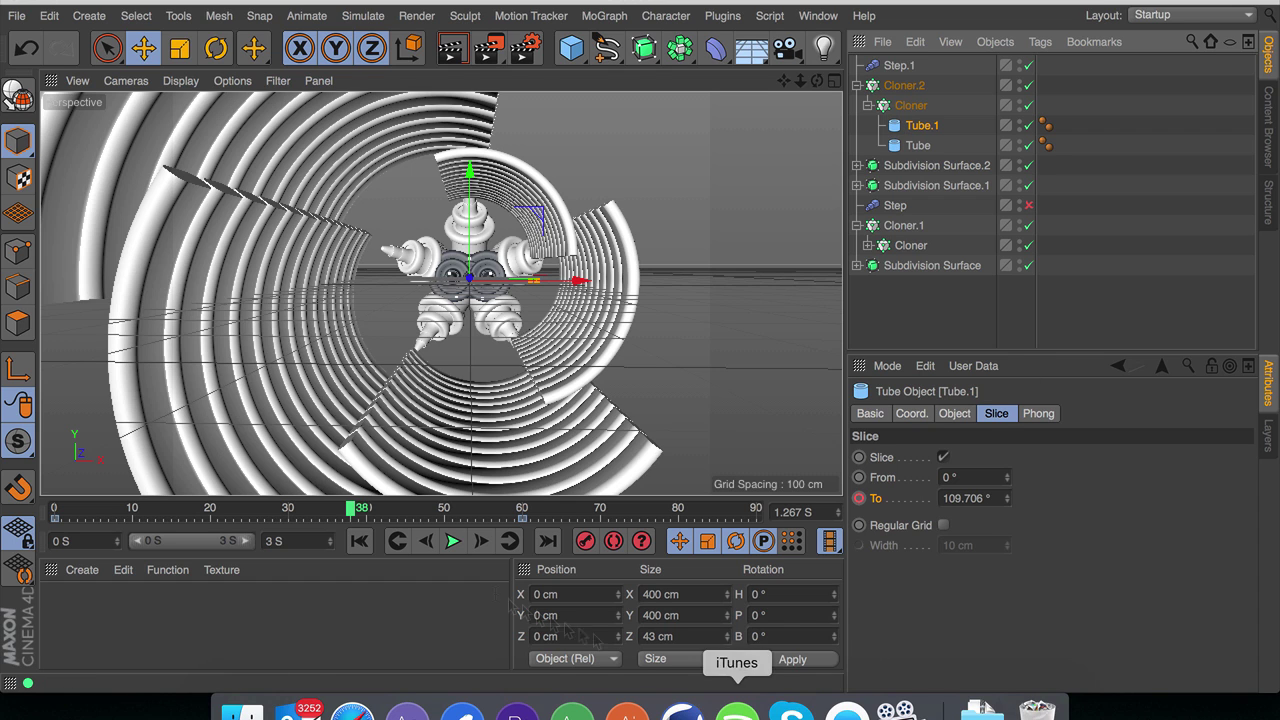
{"action": "left_click_drag", "start_coordinate": [55, 521], "coordinate": [241, 520]}
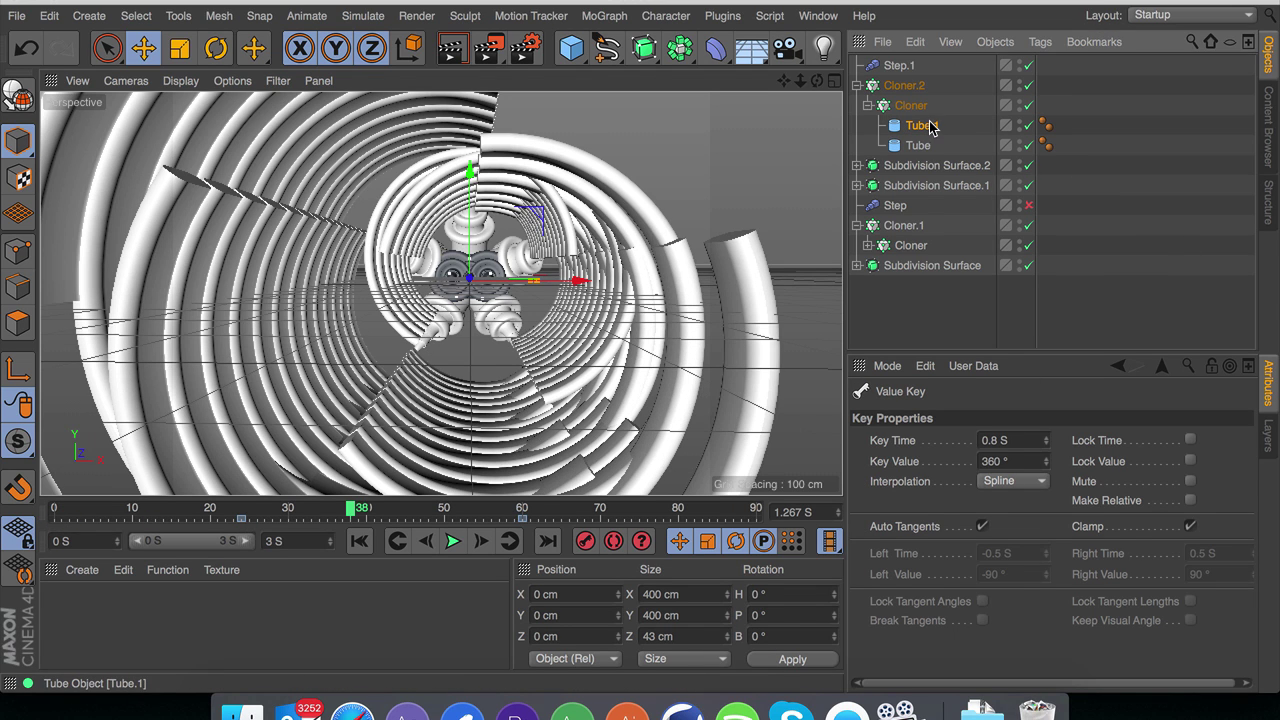
{"action": "left_click_drag", "start_coordinate": [922, 108], "coordinate": [923, 110], "text": "ctrl"}
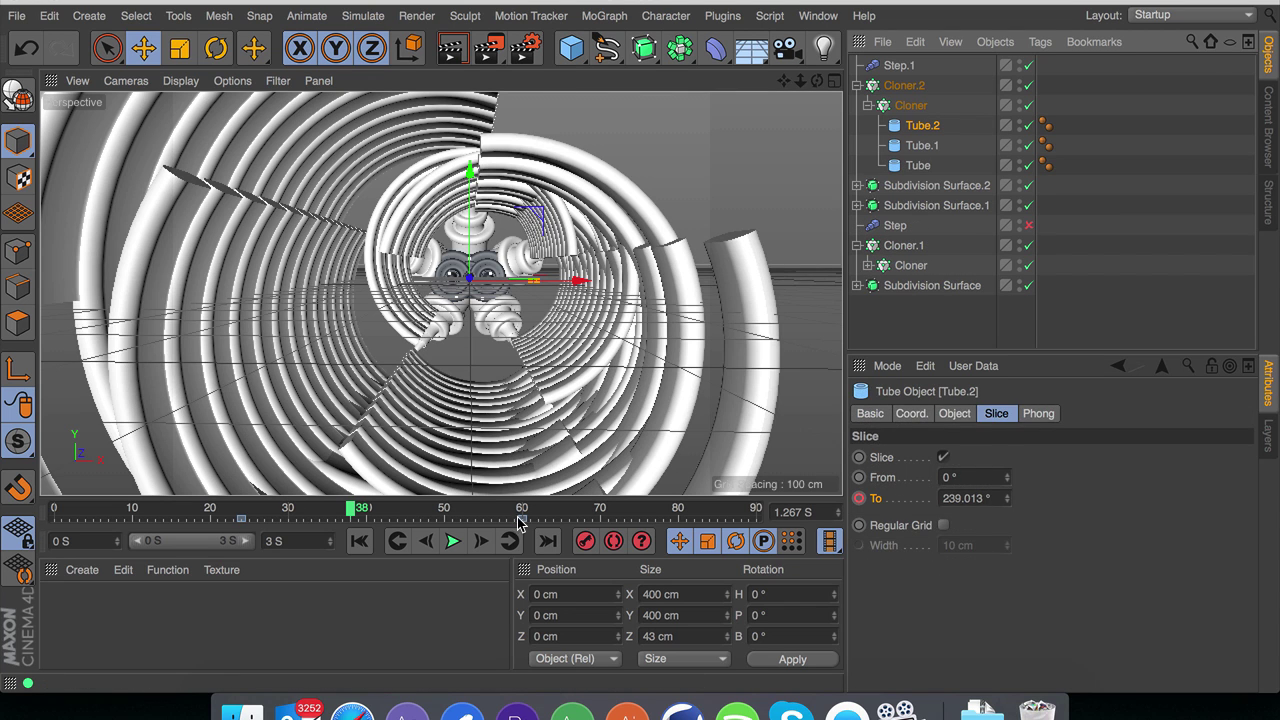
{"action": "left_click_drag", "start_coordinate": [521, 519], "coordinate": [420, 520]}
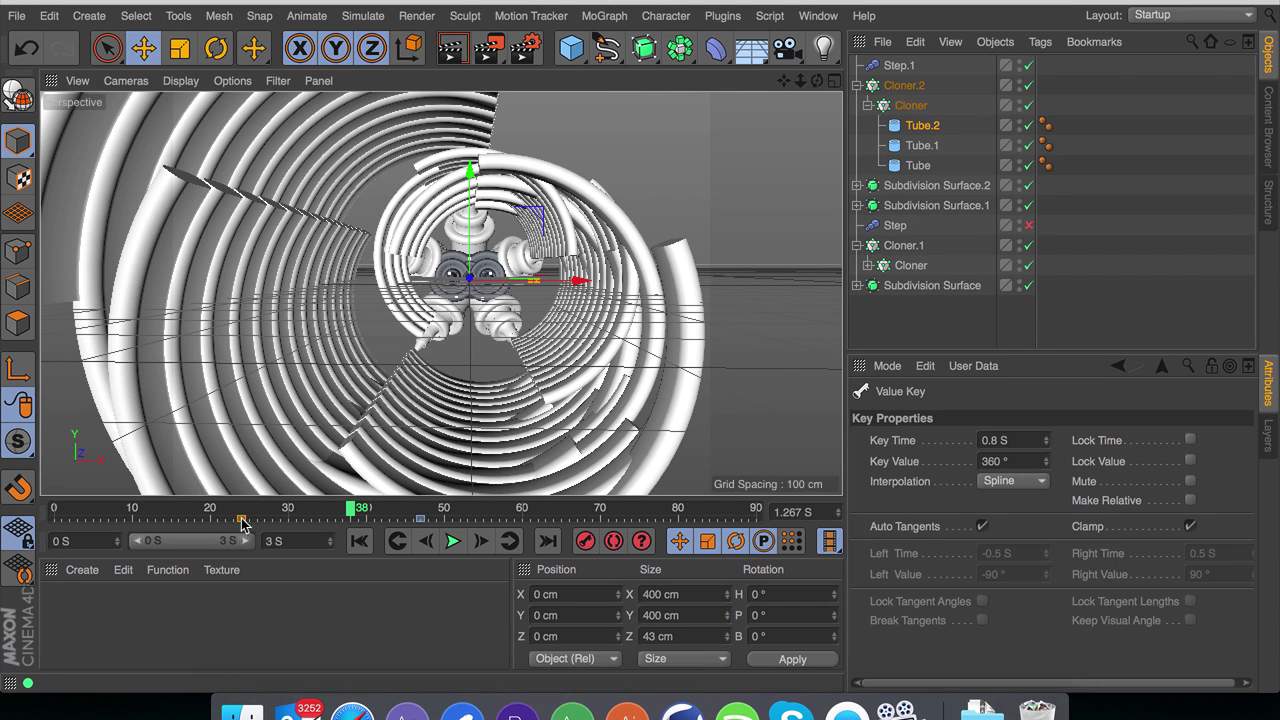
Step: Duplicate the newest Tube copy in the Cloner and move its two slice keys to frames 28 and 57
{"action": "left_click_drag", "start_coordinate": [928, 128], "coordinate": [908, 117], "text": "ctrl"}
{"action": "left_click_drag", "start_coordinate": [204, 520], "coordinate": [272, 520]}
{"action": "left_click_drag", "start_coordinate": [419, 519], "coordinate": [499, 518]}
Step: Add a fourth Tube copy to the Cloner and move its slice keys to frames 41 and 66
{"action": "left_click_drag", "start_coordinate": [928, 127], "coordinate": [912, 120], "text": "ctrl"}
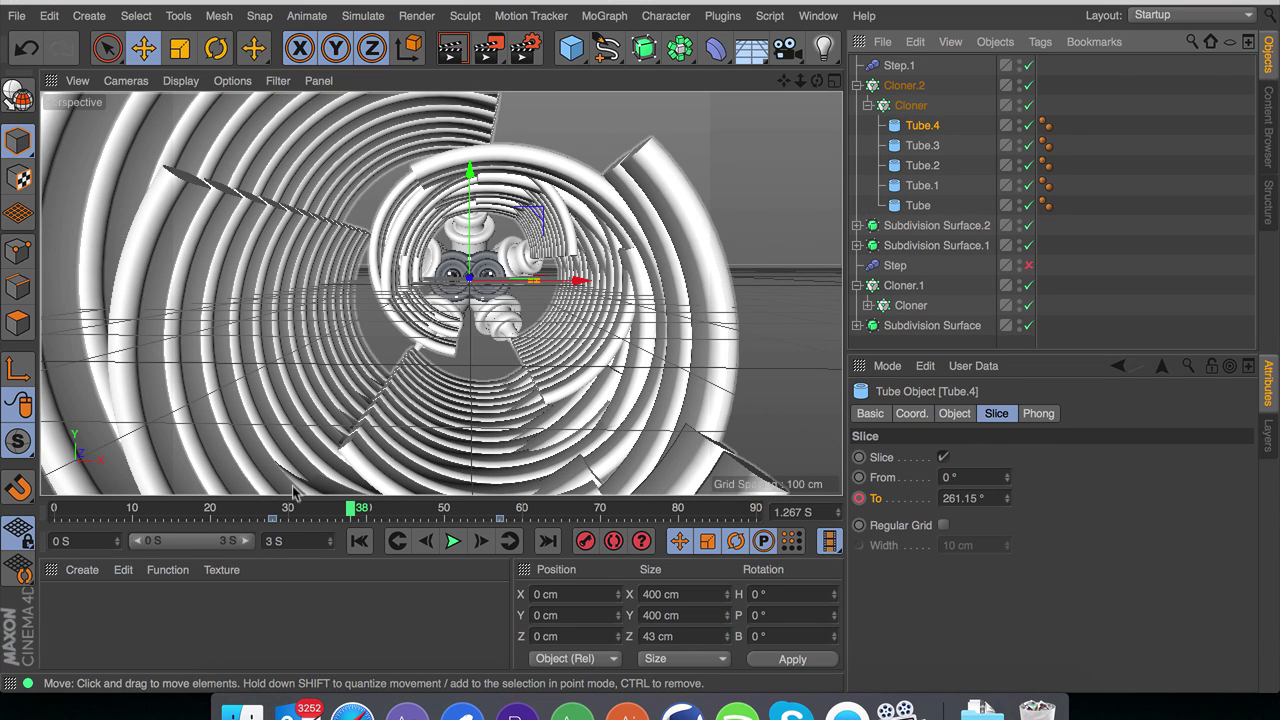
{"action": "left_click", "coordinate": [292, 523]}
{"action": "left_click_drag", "start_coordinate": [297, 525], "coordinate": [375, 520]}
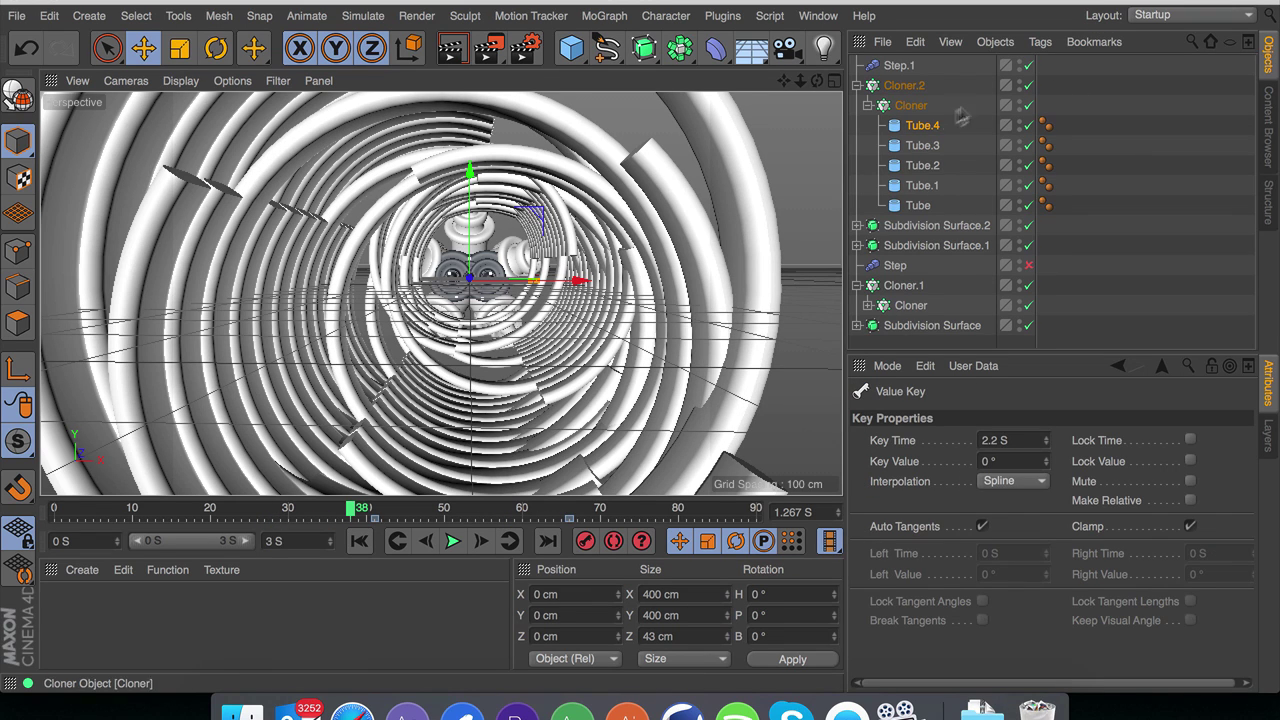
Step: Add a fifth Tube copy to the Cloner and move its slice keys to frames 22 and 54
{"action": "left_click_drag", "start_coordinate": [947, 123], "coordinate": [906, 116], "text": "ctrl"}
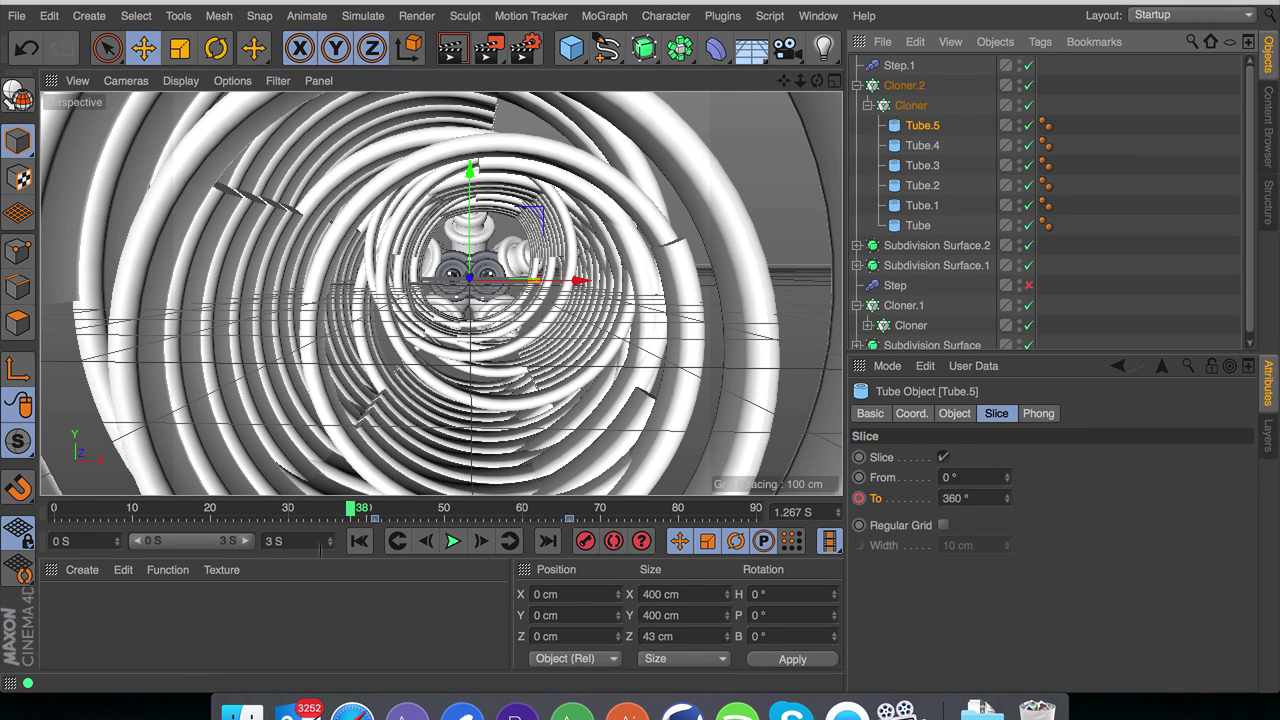
{"action": "left_click_drag", "start_coordinate": [373, 519], "coordinate": [224, 519]}
{"action": "left_click_drag", "start_coordinate": [572, 520], "coordinate": [475, 520]}
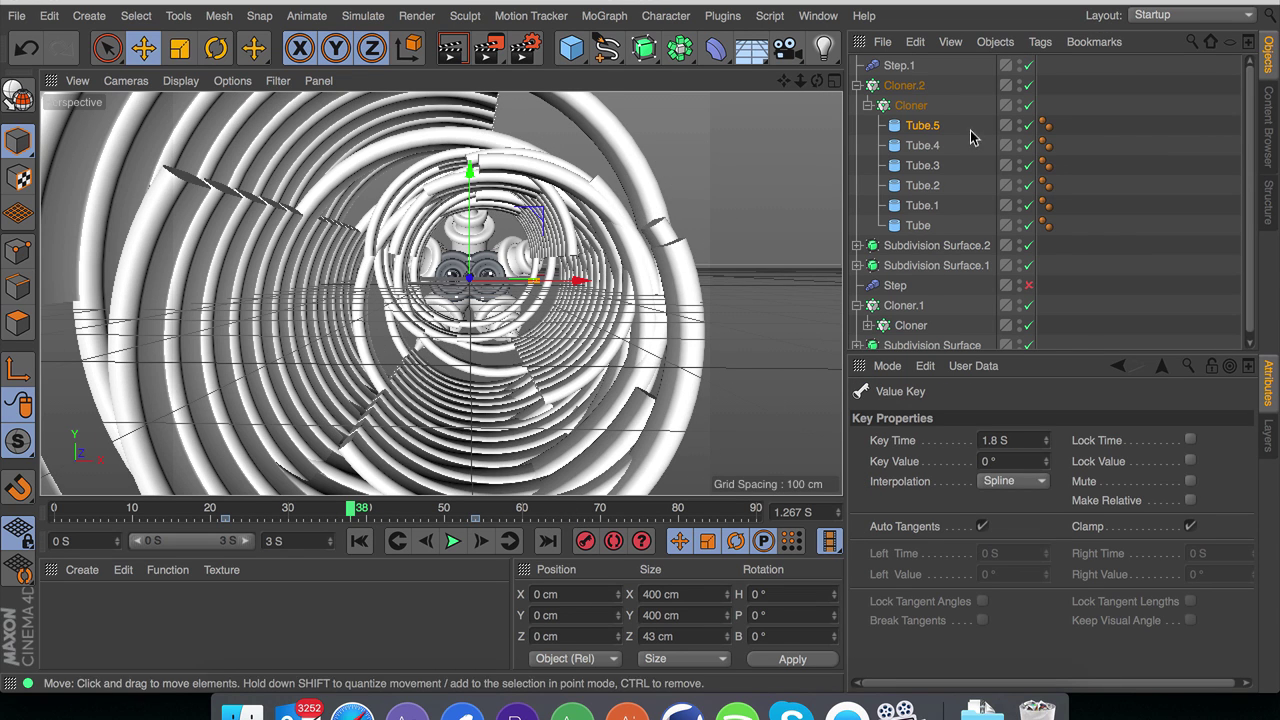
Step: Add a sixth Tube copy to the Cloner, with its 360° slice key at frame 7 and its 0° key at frame 38
{"action": "left_click_drag", "start_coordinate": [930, 125], "coordinate": [907, 114], "text": "ctrl"}
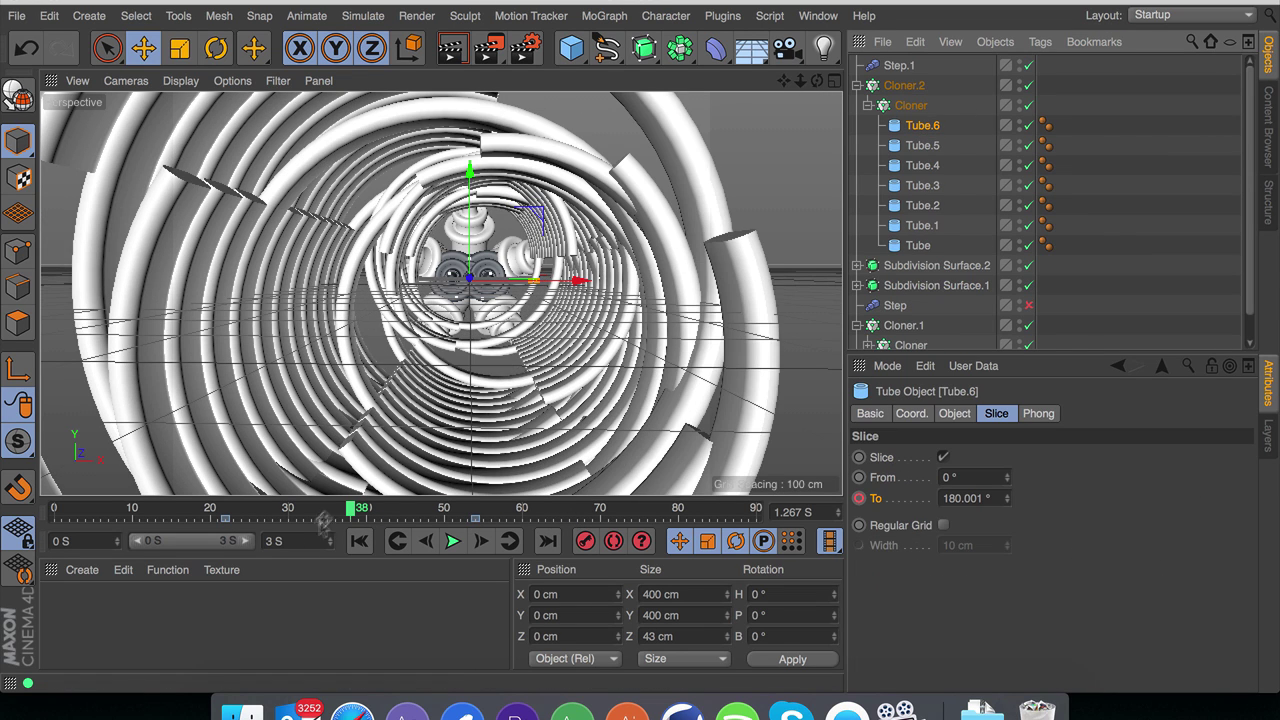
{"action": "left_click_drag", "start_coordinate": [226, 520], "coordinate": [108, 520]}
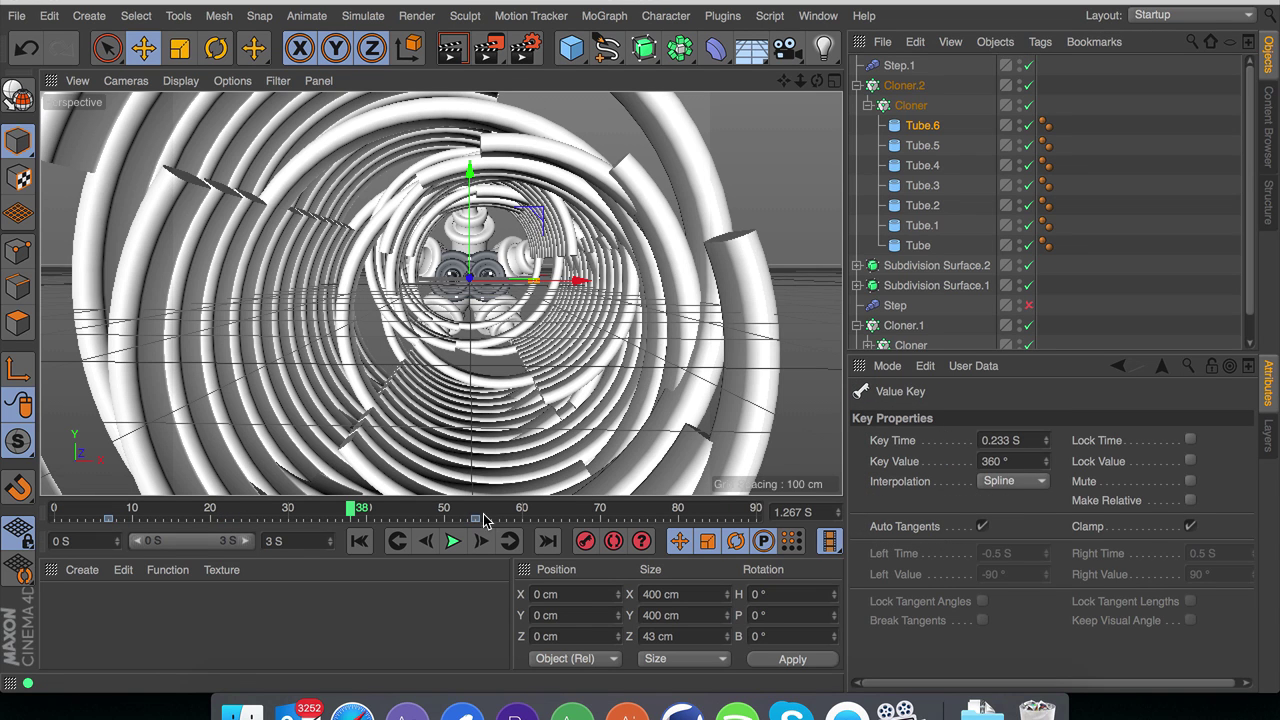
{"action": "left_click_drag", "start_coordinate": [457, 523], "coordinate": [350, 520]}
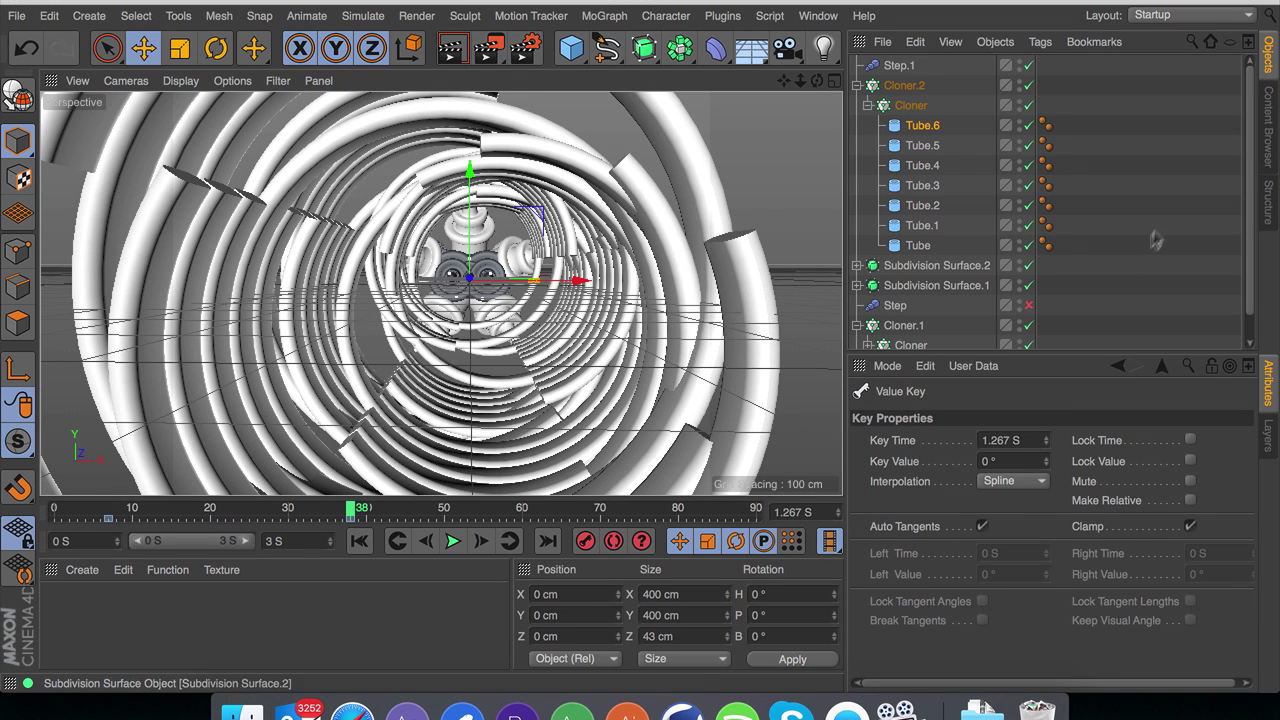
Step: Play the staggered ring animation and return to the first frame
{"action": "left_click", "coordinate": [452, 541]}
{"action": "left_click", "coordinate": [452, 541]}
{"action": "mouse_move", "coordinate": [366, 508]}
{"action": "left_mouse_down"}
{"action": "mouse_move", "coordinate": [106, 508]}
{"action": "mouse_move", "coordinate": [586, 508]}
{"action": "mouse_move", "coordinate": [18, 515]}
{"action": "left_mouse_up"}
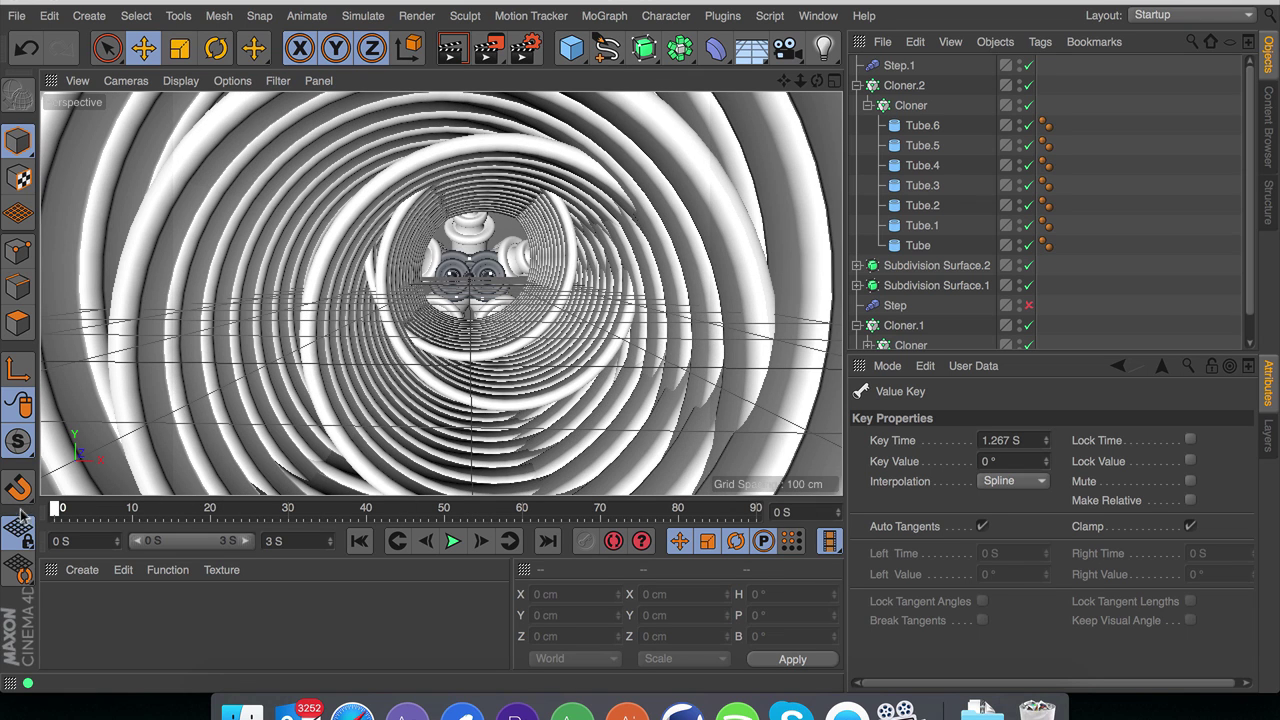
Step: Re-enable the disabled Step effector of the spiky form
{"action": "scroll", "coordinate": [1028, 84], "scroll_direction": "down", "scroll_amount": 1}
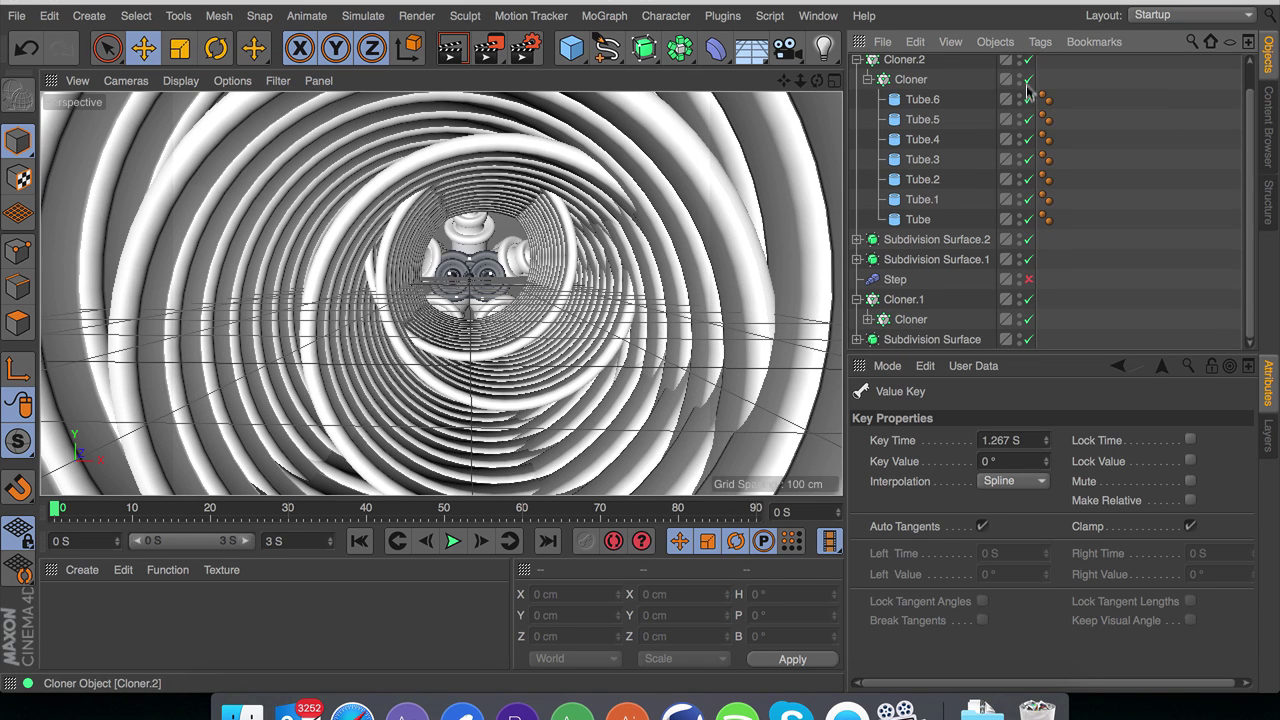
{"action": "left_click", "coordinate": [1028, 280]}
Step: Add a Camera from the current view and make it the active view camera
{"action": "left_click", "coordinate": [787, 47]}
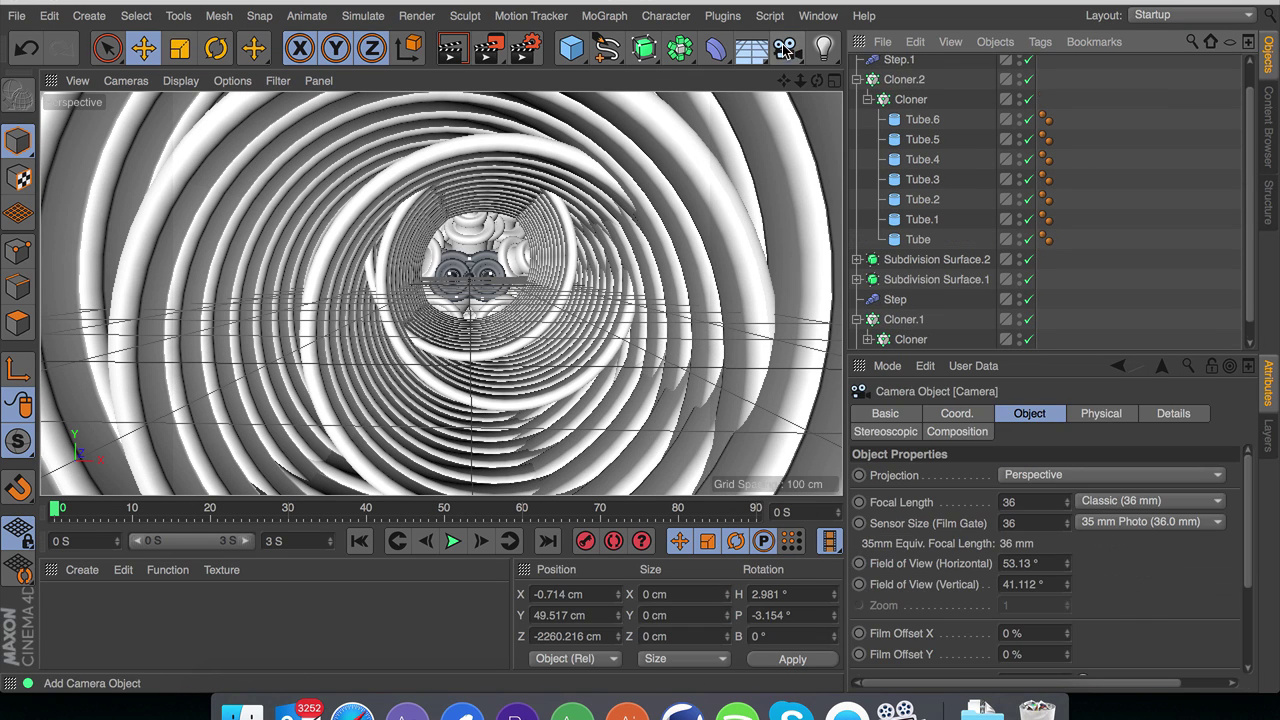
{"action": "scroll", "coordinate": [1015, 75], "scroll_direction": "up", "scroll_amount": 1}
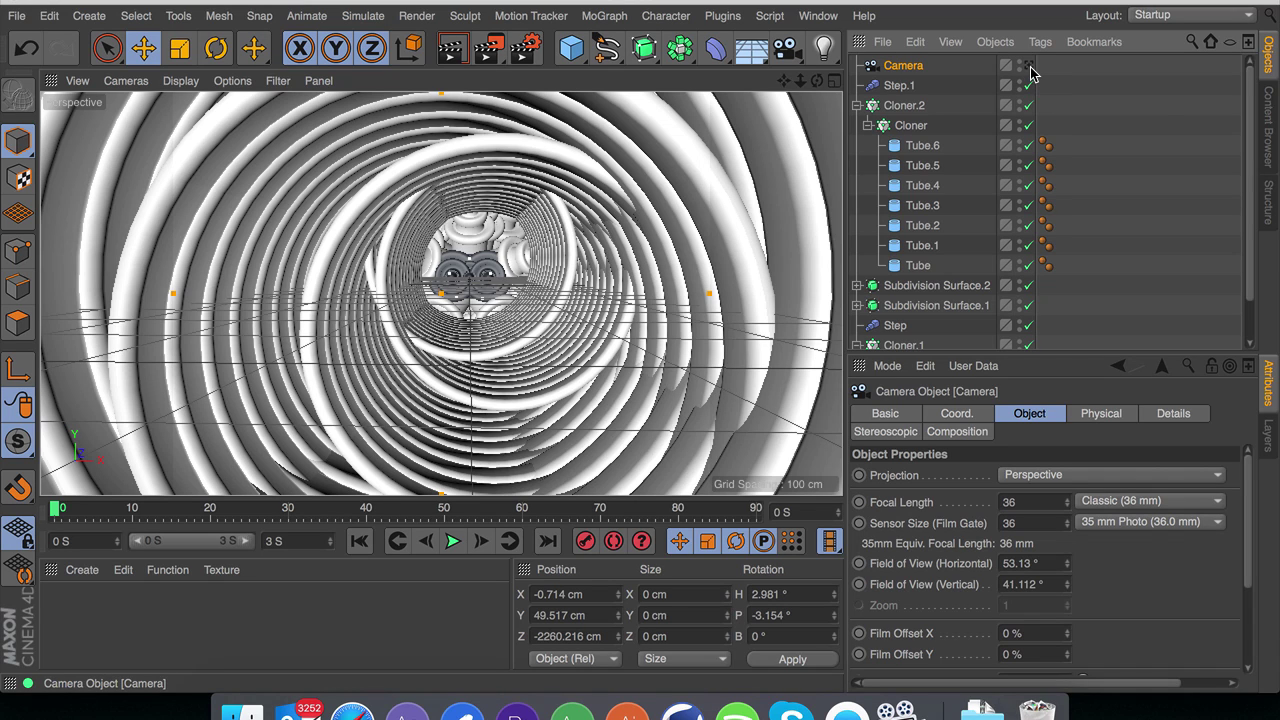
{"action": "left_click", "coordinate": [1029, 66]}
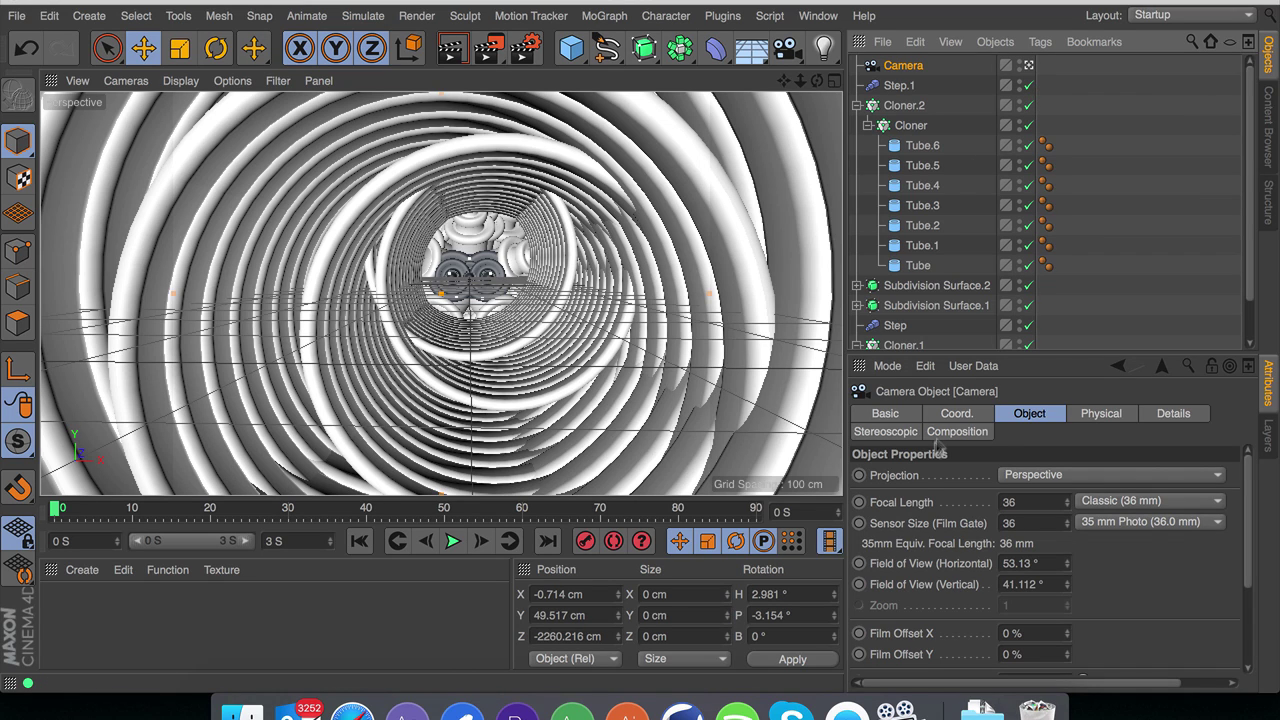
Step: Center and straighten the camera by setting its X and Y position to 0 cm and its heading and pitch to 0°
{"action": "left_click", "coordinate": [957, 414]}
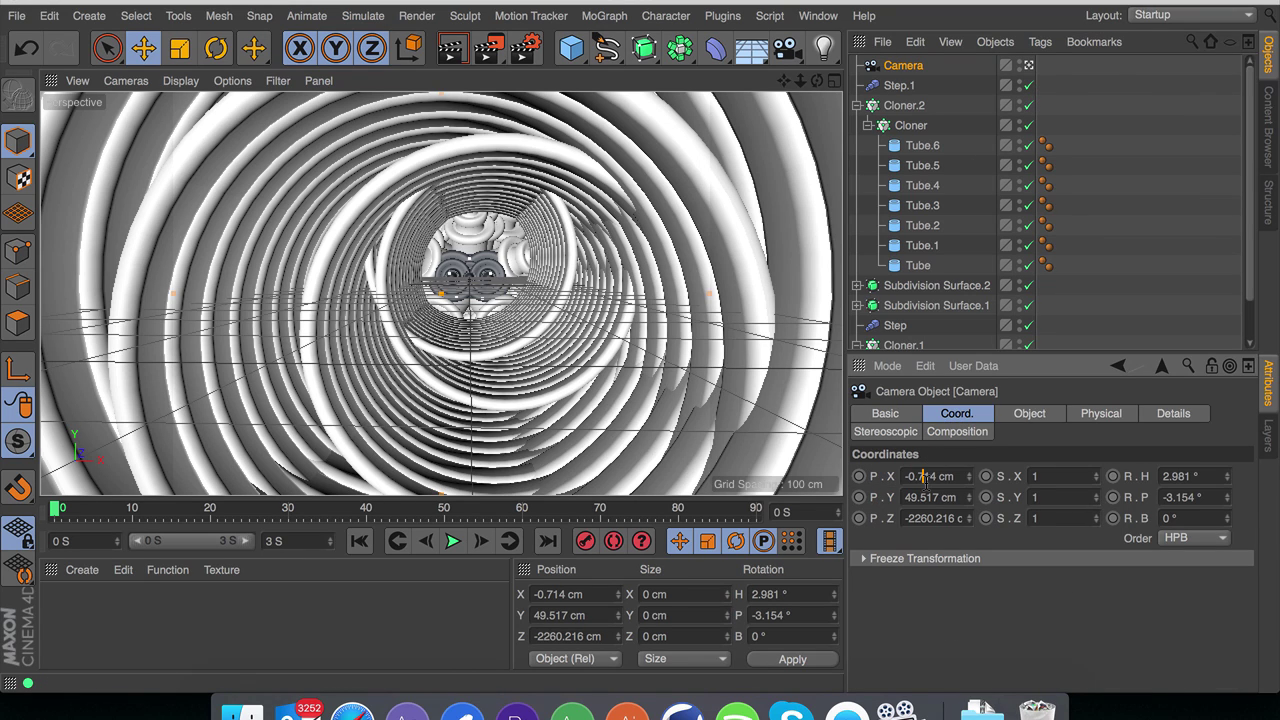
{"action": "left_click", "coordinate": [926, 480]}
{"action": "type", "text": "0"}
{"action": "key", "text": "Tab"}
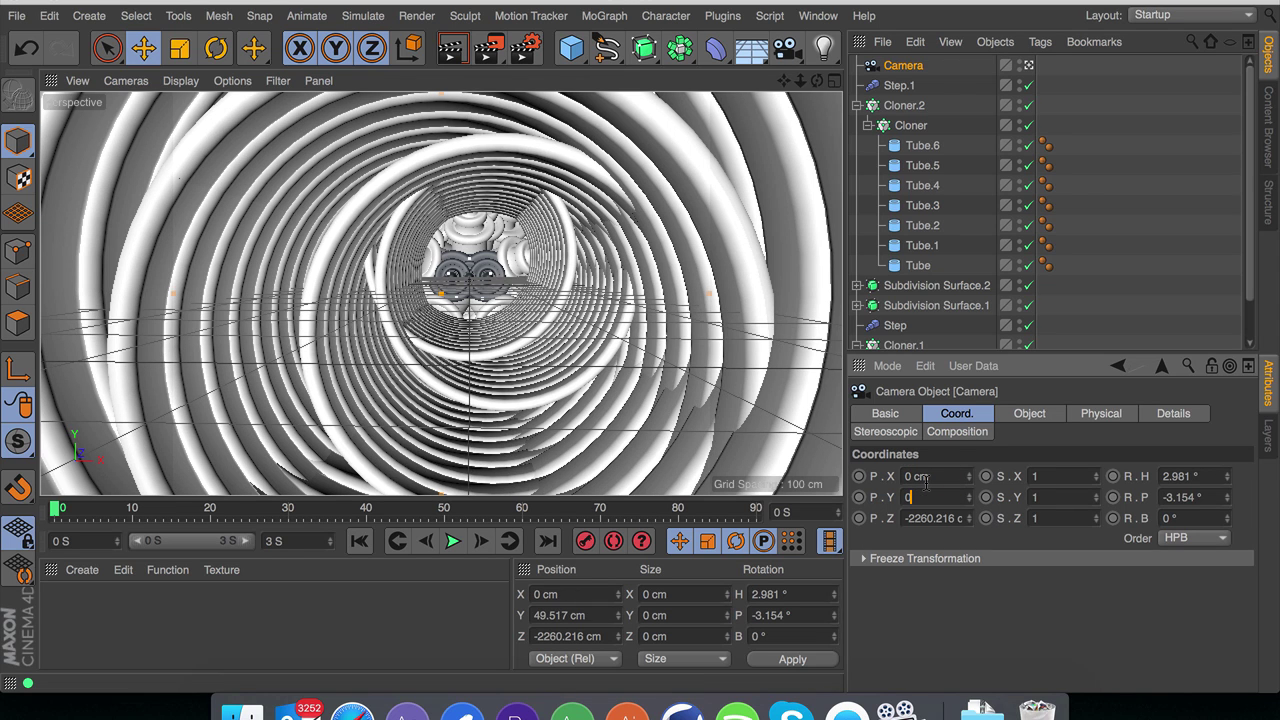
{"action": "type", "text": "0"}
{"action": "key", "text": "Tab"}
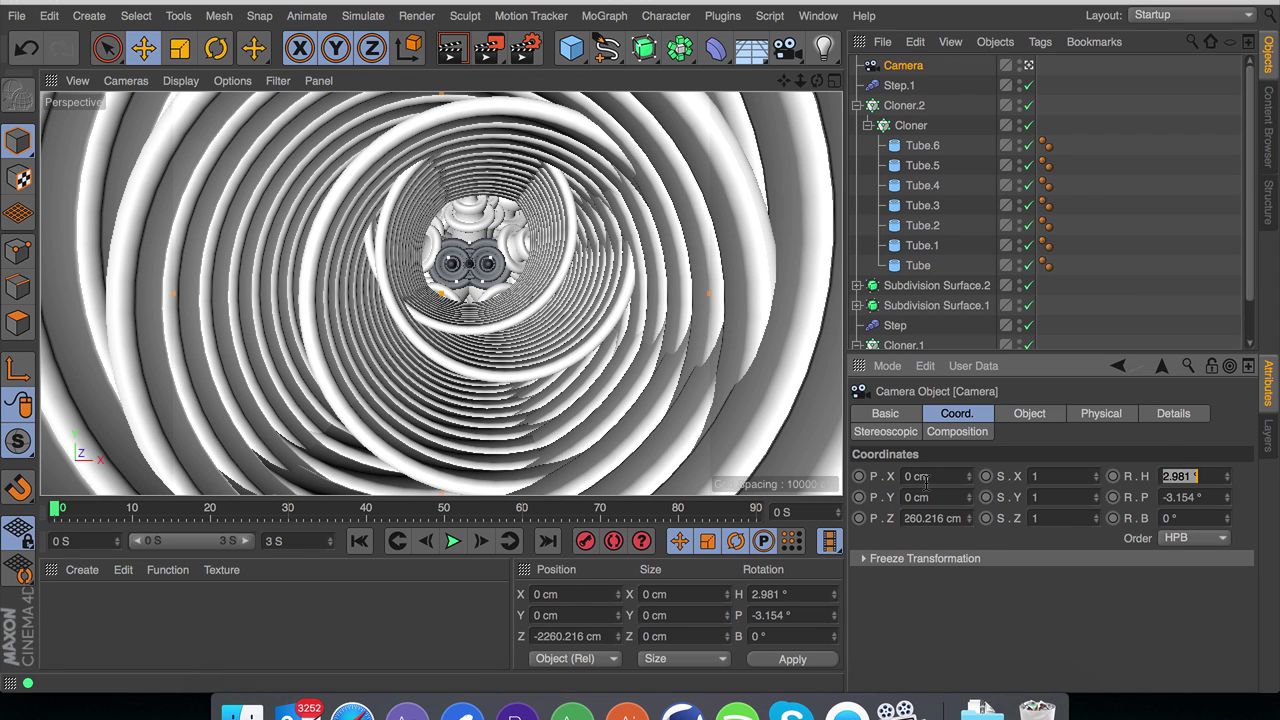
{"action": "type", "text": "0"}
{"action": "key", "text": "Tab"}
{"action": "type", "text": "0"}
{"action": "key", "text": "Return"}
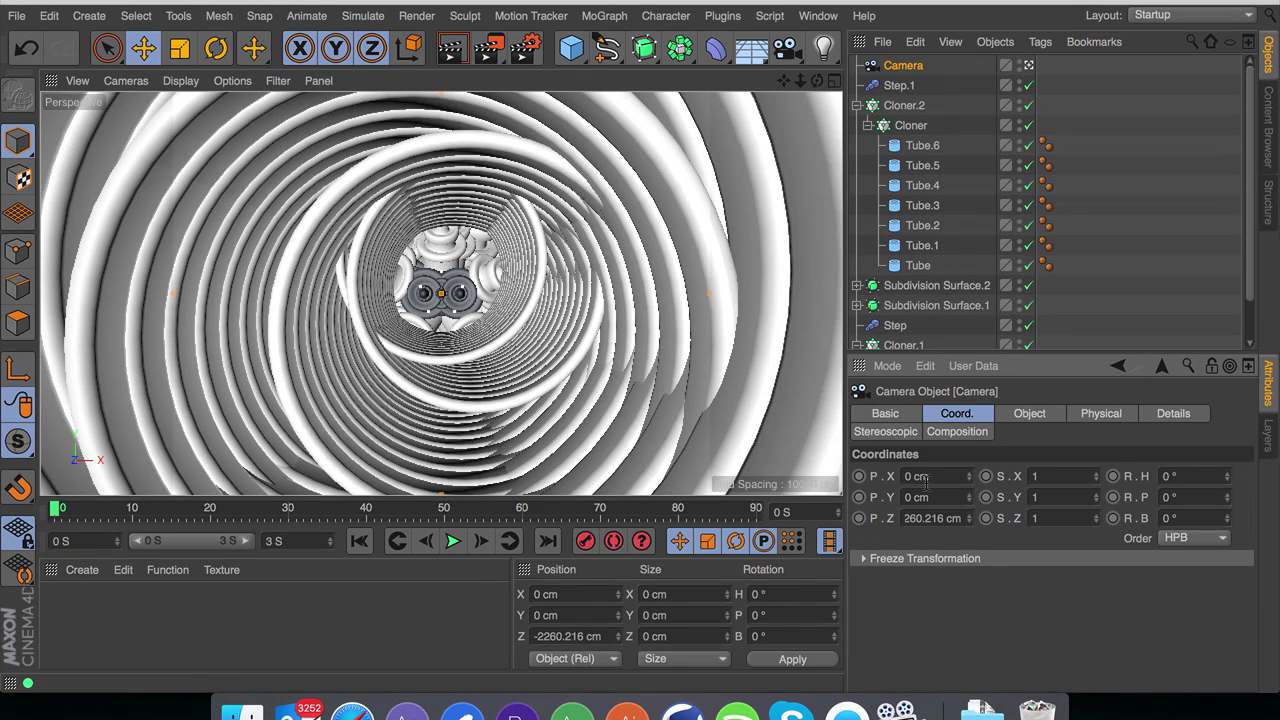
Step: Keyframe the camera at the first frame with Z position -2309.216 cm and bank 180°, and go to the last frame
{"action": "left_click_drag", "start_coordinate": [968, 518], "coordinate": [968, 486]}
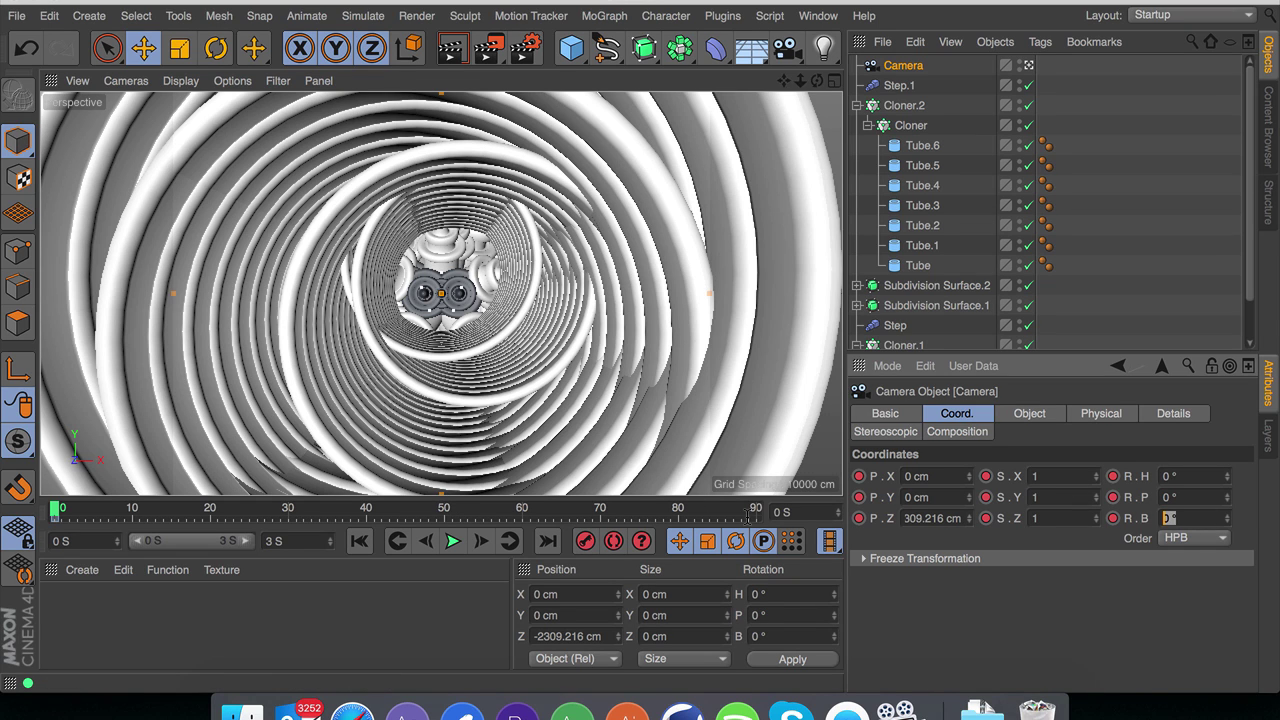
{"action": "type", "text": "180"}
{"action": "key", "text": "Return"}
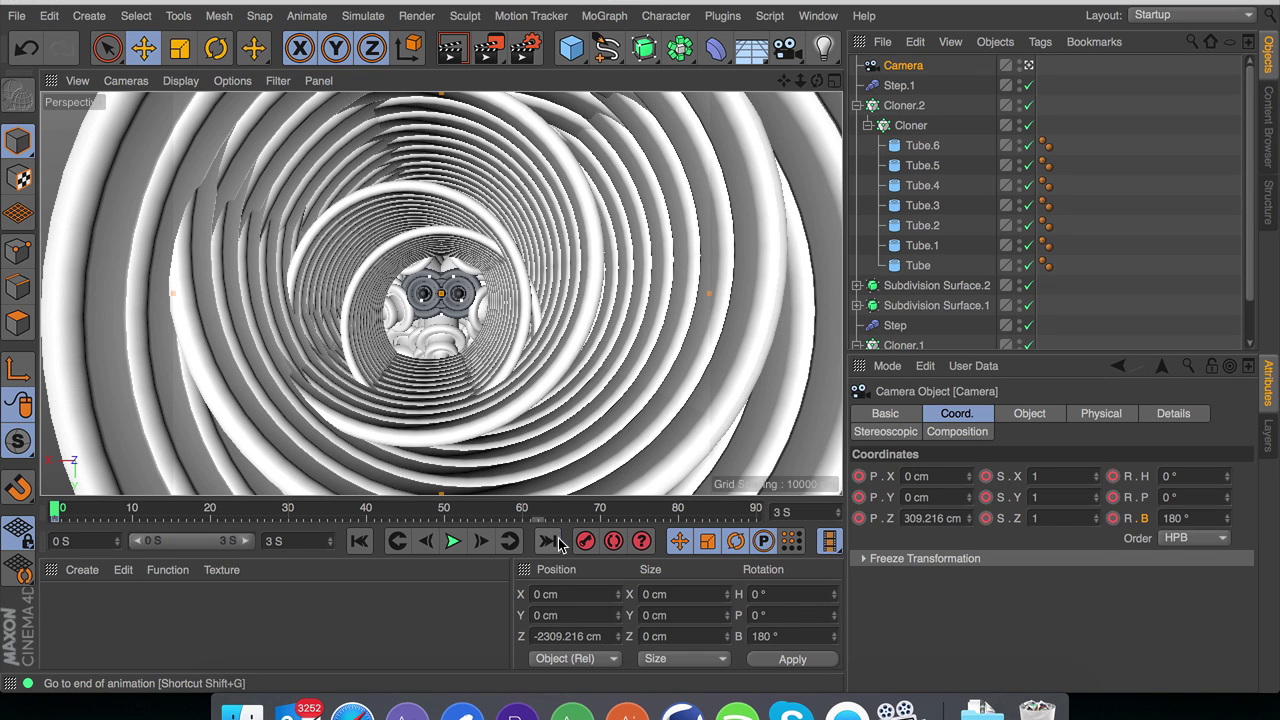
{"action": "left_click", "coordinate": [547, 540]}
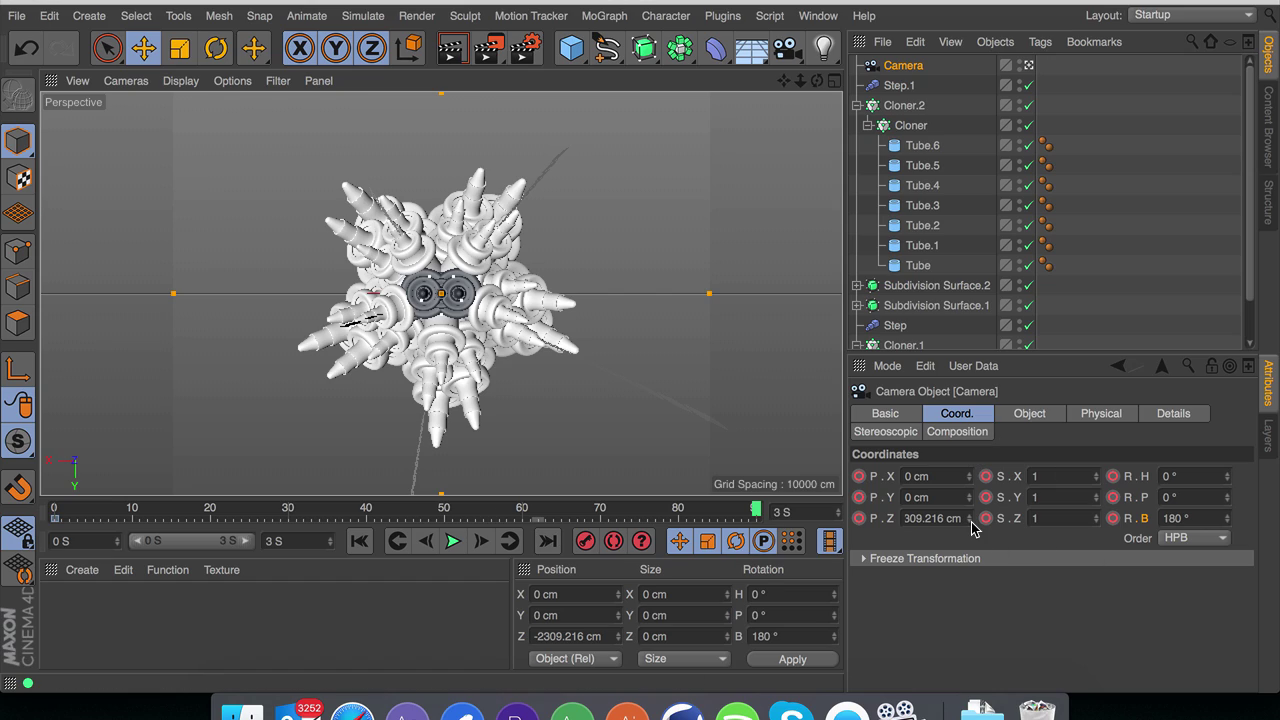
Step: Try moving the camera closer, to Z -1529.216 cm at the last frame, and scrub back through the animation
{"action": "mouse_move", "coordinate": [969, 518]}
{"action": "left_mouse_down"}
{"action": "mouse_move", "coordinate": [990, 512]}
{"action": "mouse_move", "coordinate": [925, 518]}
{"action": "mouse_move", "coordinate": [970, 522]}
{"action": "left_mouse_up"}
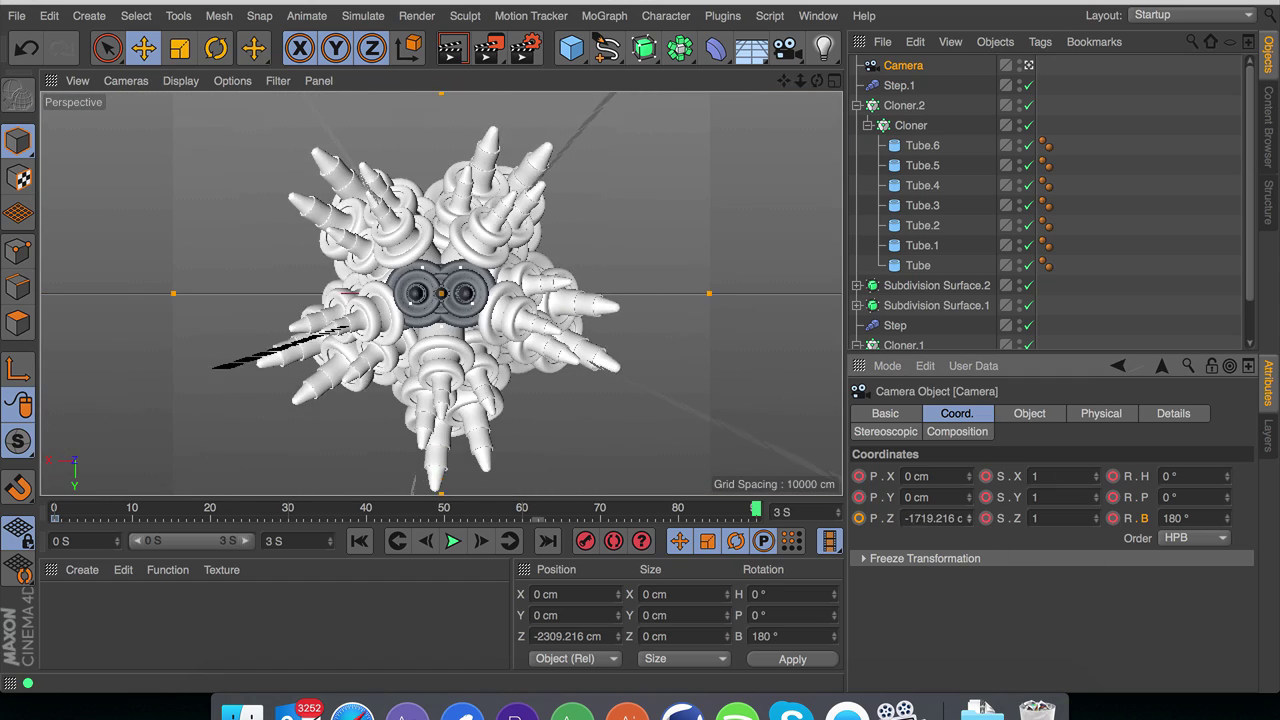
{"action": "scroll", "coordinate": [923, 518], "scroll_direction": "up", "scroll_amount": 20}
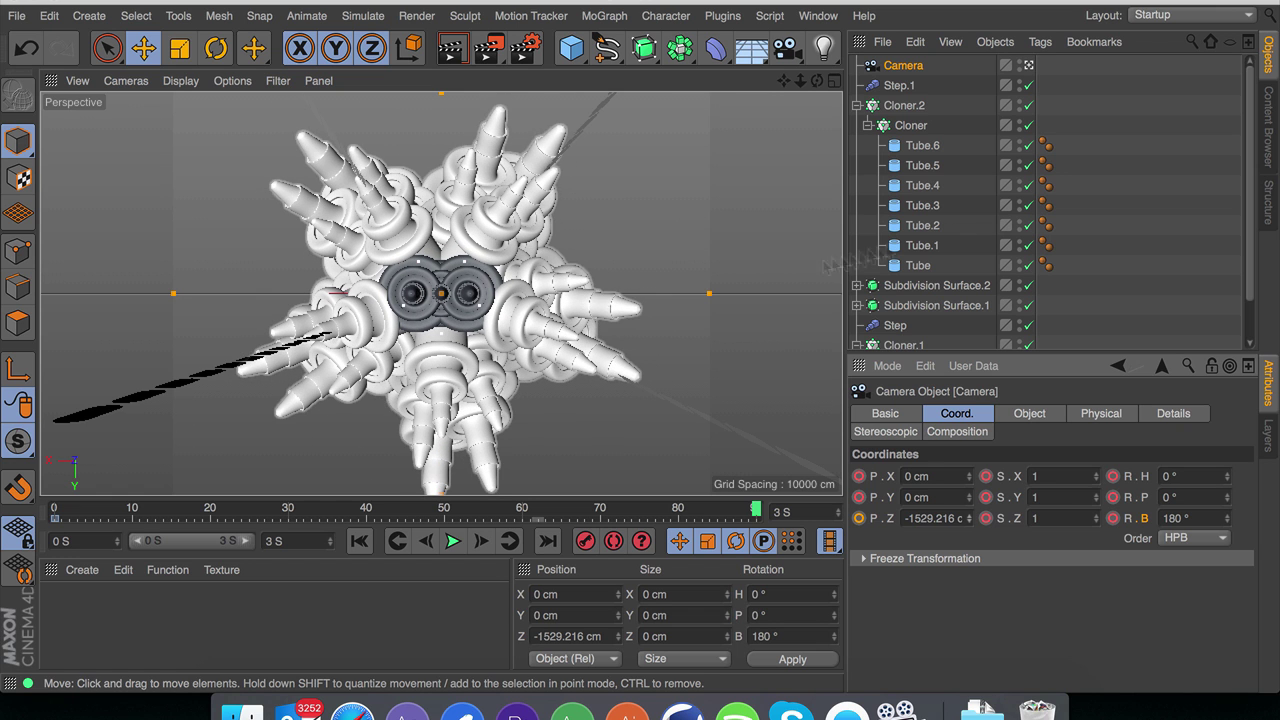
{"action": "left_click_drag", "start_coordinate": [747, 510], "coordinate": [586, 510]}
{"action": "left_click_drag", "start_coordinate": [712, 510], "coordinate": [490, 510]}
{"action": "left_click_drag", "start_coordinate": [501, 462], "coordinate": [605, 478]}
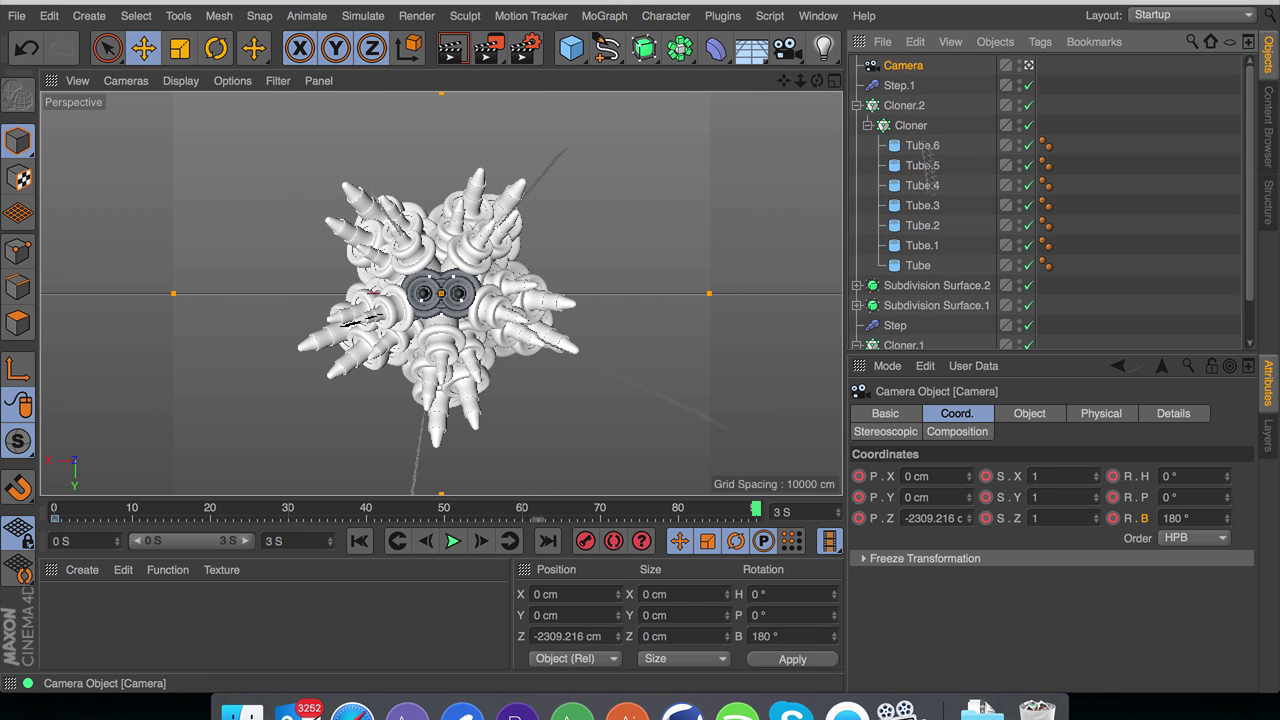
Step: Keyframe the camera at the last frame with Z position -949.216 cm and bank 0°, and scrub back to frame 37
{"action": "left_click_drag", "start_coordinate": [970, 515], "coordinate": [970, 379]}
{"action": "type", "text": "0"}
{"action": "key", "text": "Return"}
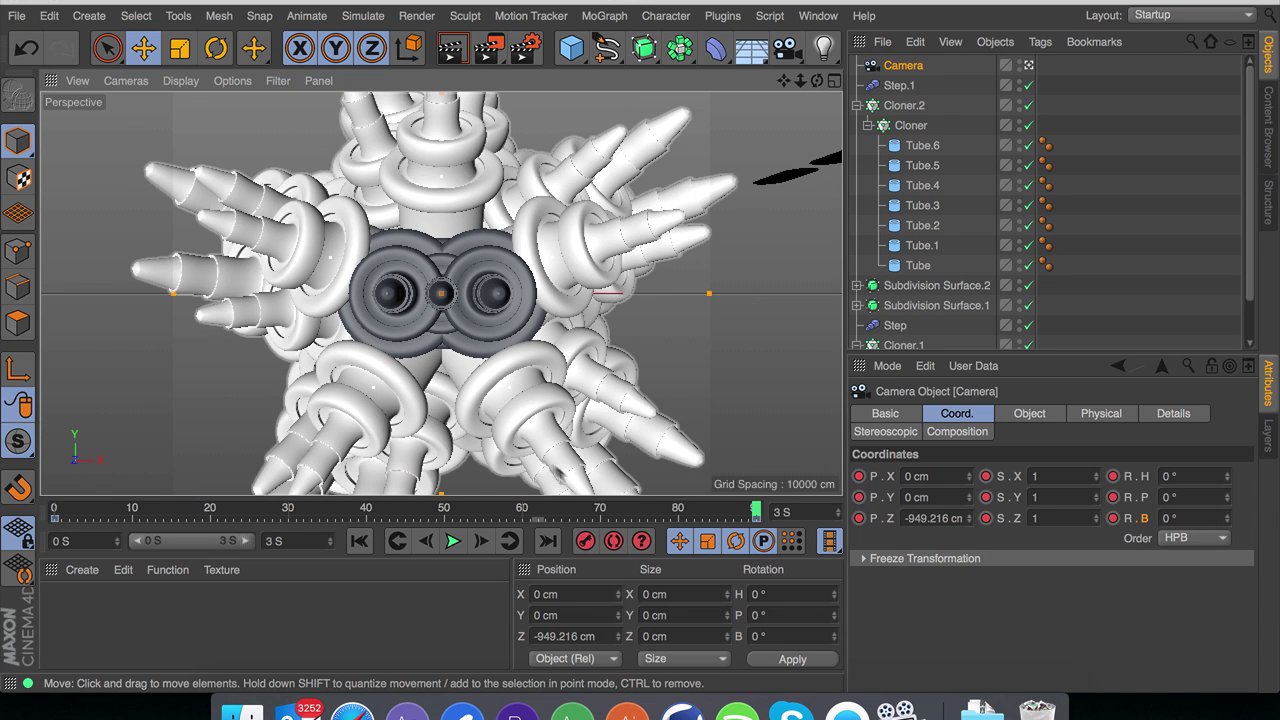
{"action": "double_click", "coordinate": [1185, 517]}
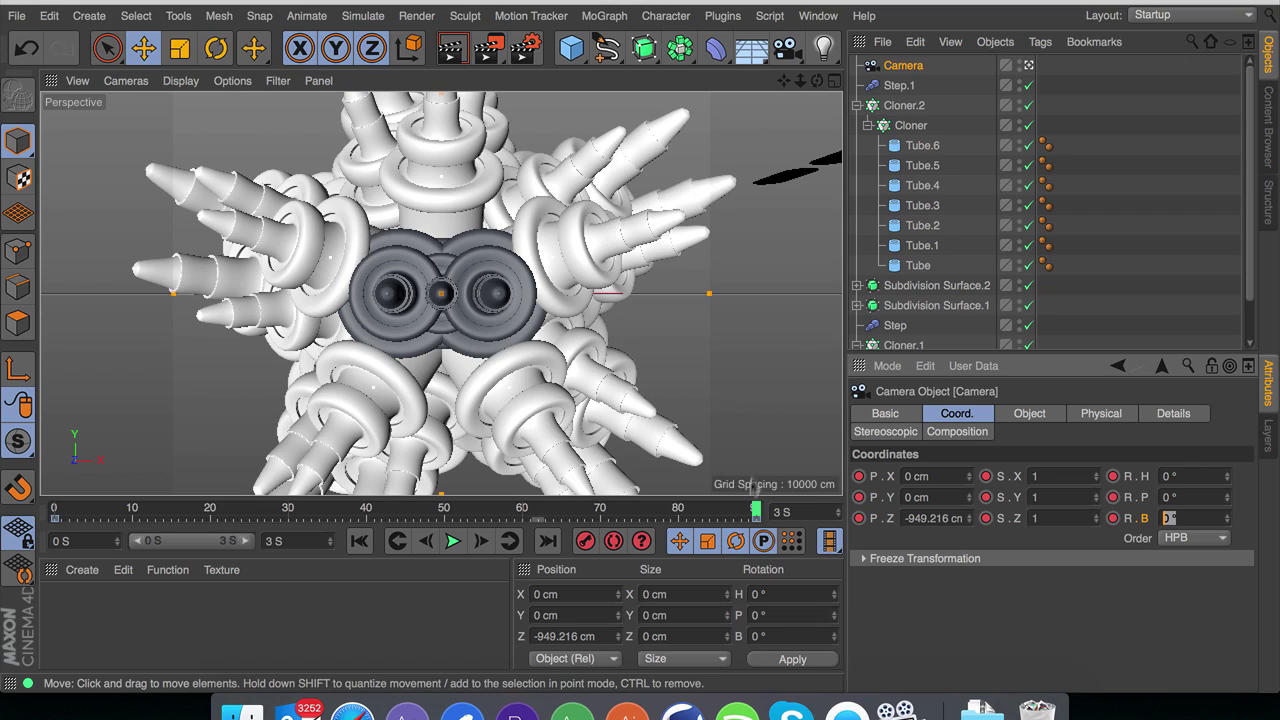
{"action": "left_click_drag", "start_coordinate": [755, 510], "coordinate": [345, 540]}
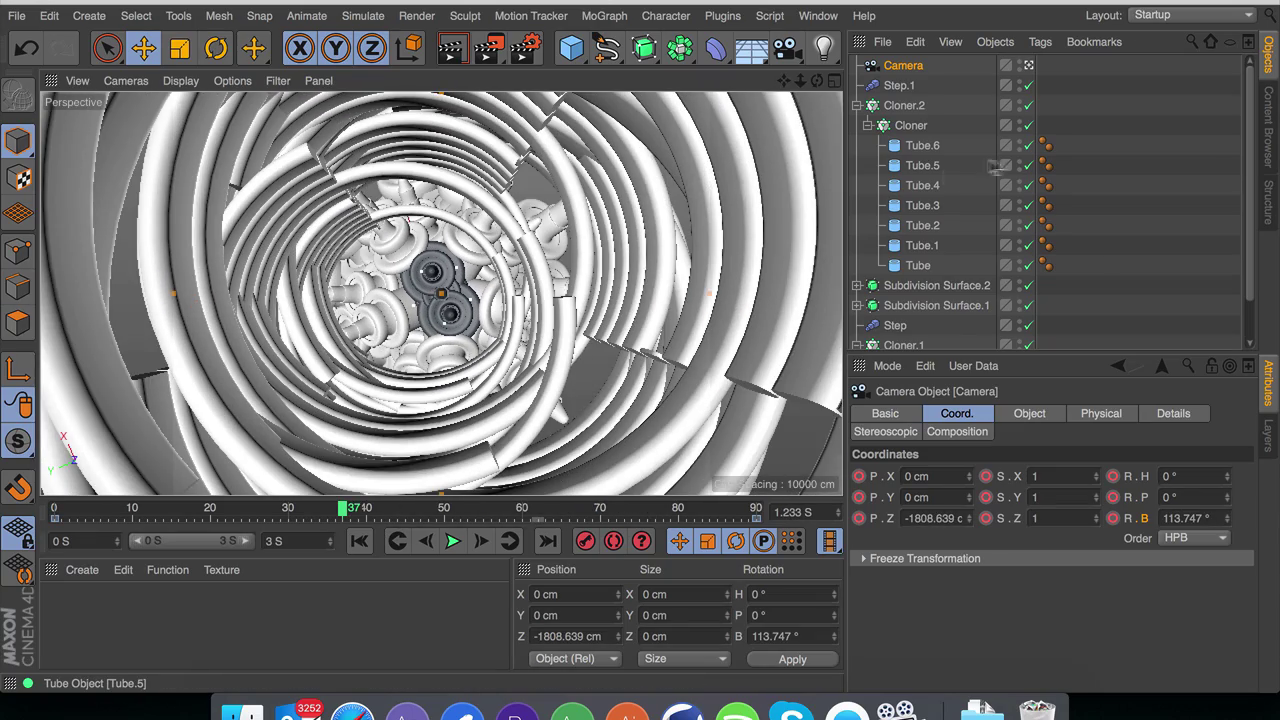
Step: Select Tube.6, advance to frame 38 and keyframe its X, Y and Z scale at 1
{"action": "left_click", "coordinate": [921, 147]}
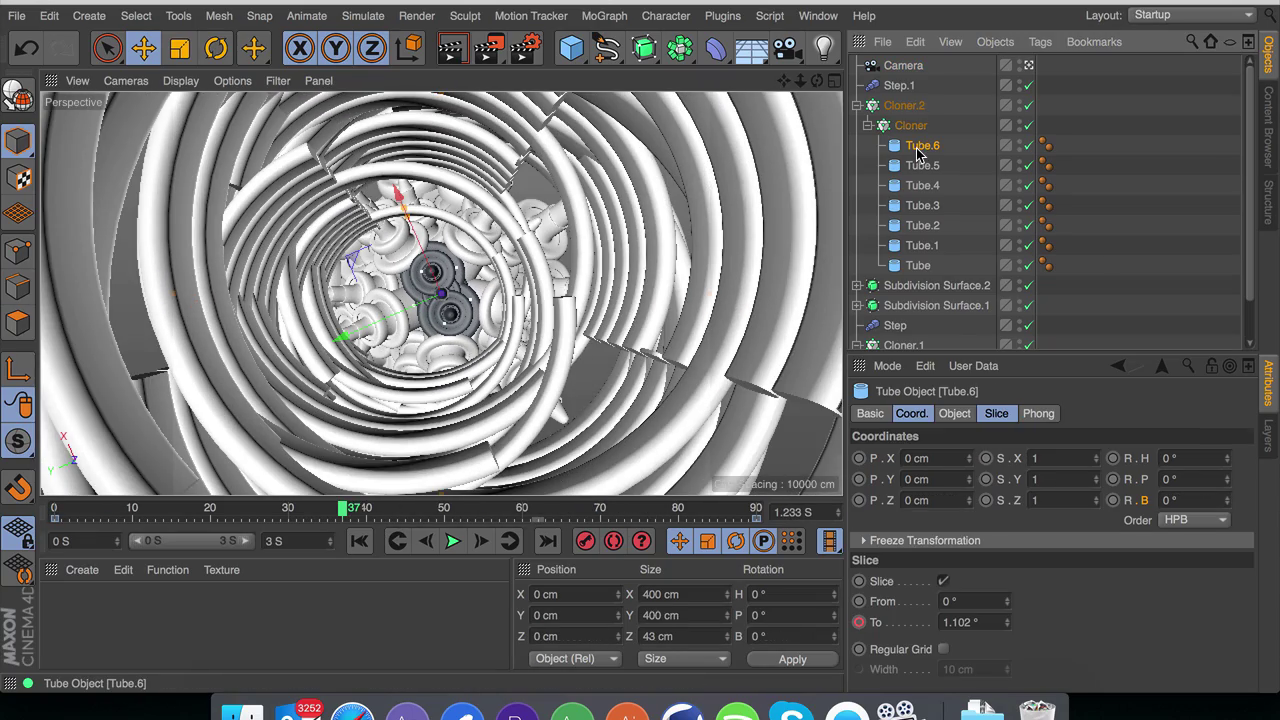
{"action": "left_click", "coordinate": [480, 540]}
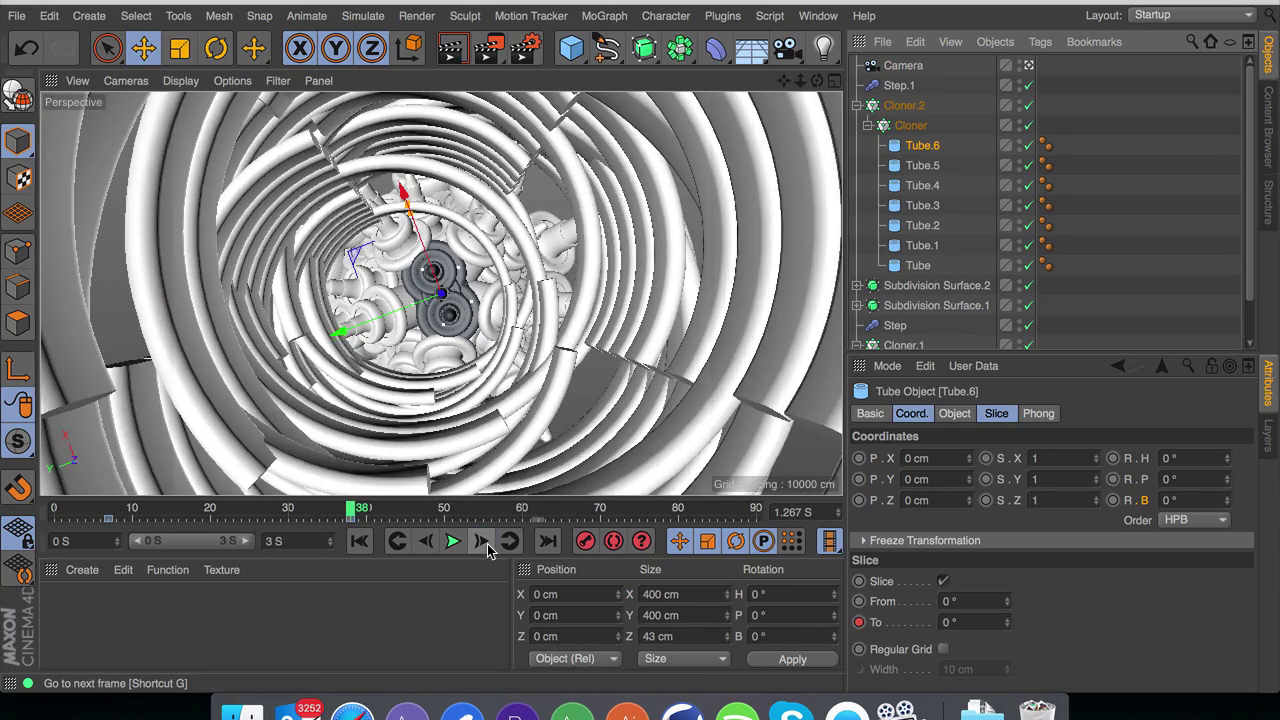
{"action": "left_click", "coordinate": [907, 420]}
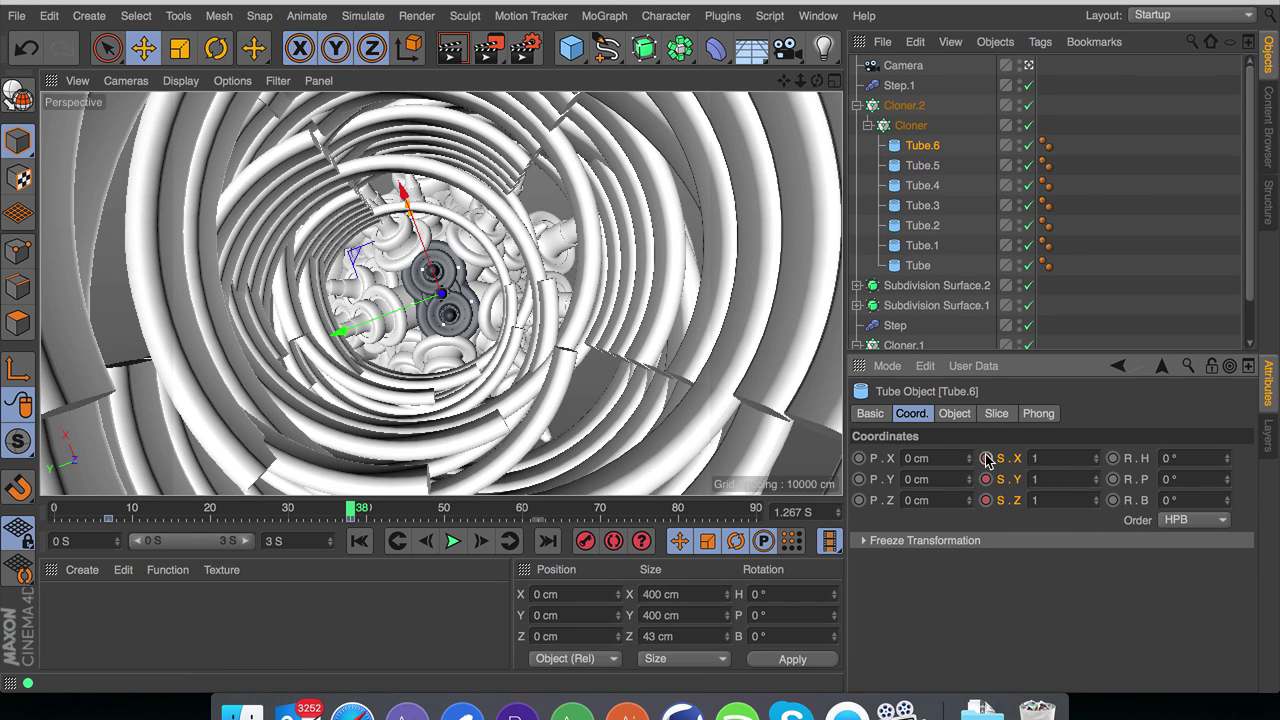
Step: Keyframe Tube.6's X, Y and Z scale at 0 on frame 39
{"action": "left_click", "coordinate": [481, 541]}
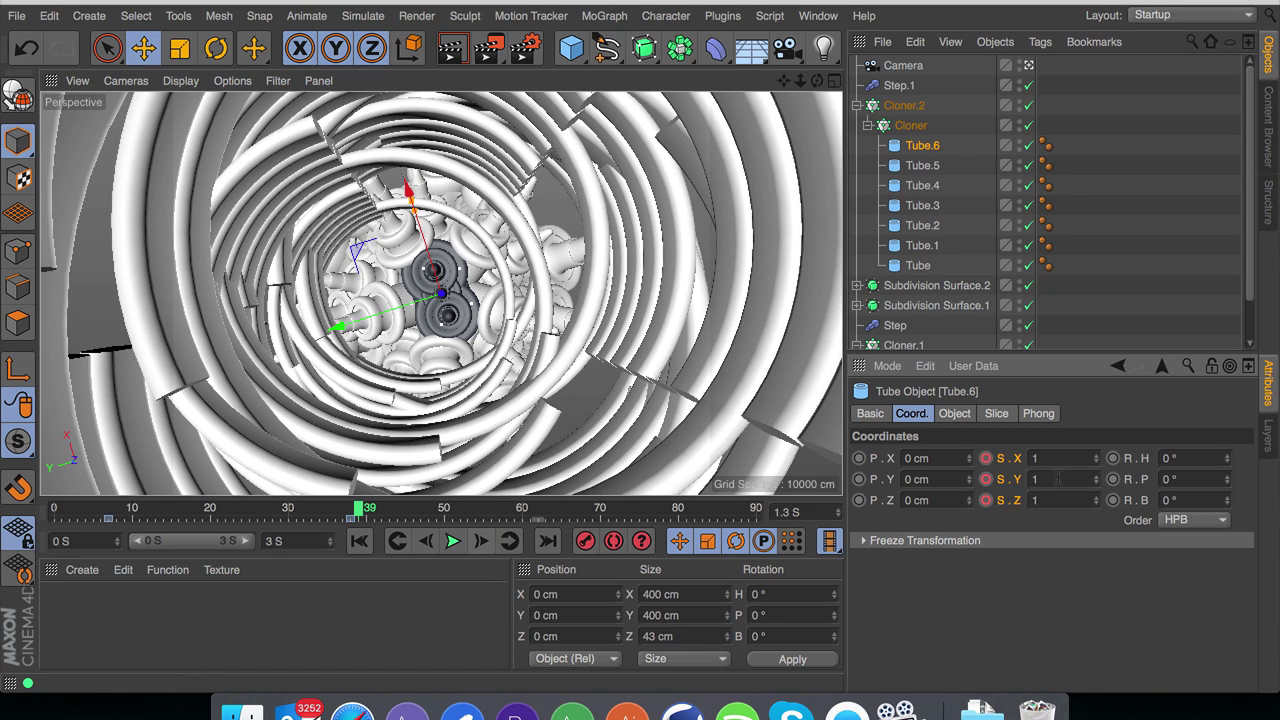
{"action": "type", "text": "0"}
{"action": "key", "text": "Tab"}
{"action": "type", "text": "0"}
{"action": "key", "text": "Tab"}
{"action": "type", "text": "0"}
{"action": "key", "text": "Return"}
{"action": "left_click", "coordinate": [986, 459]}
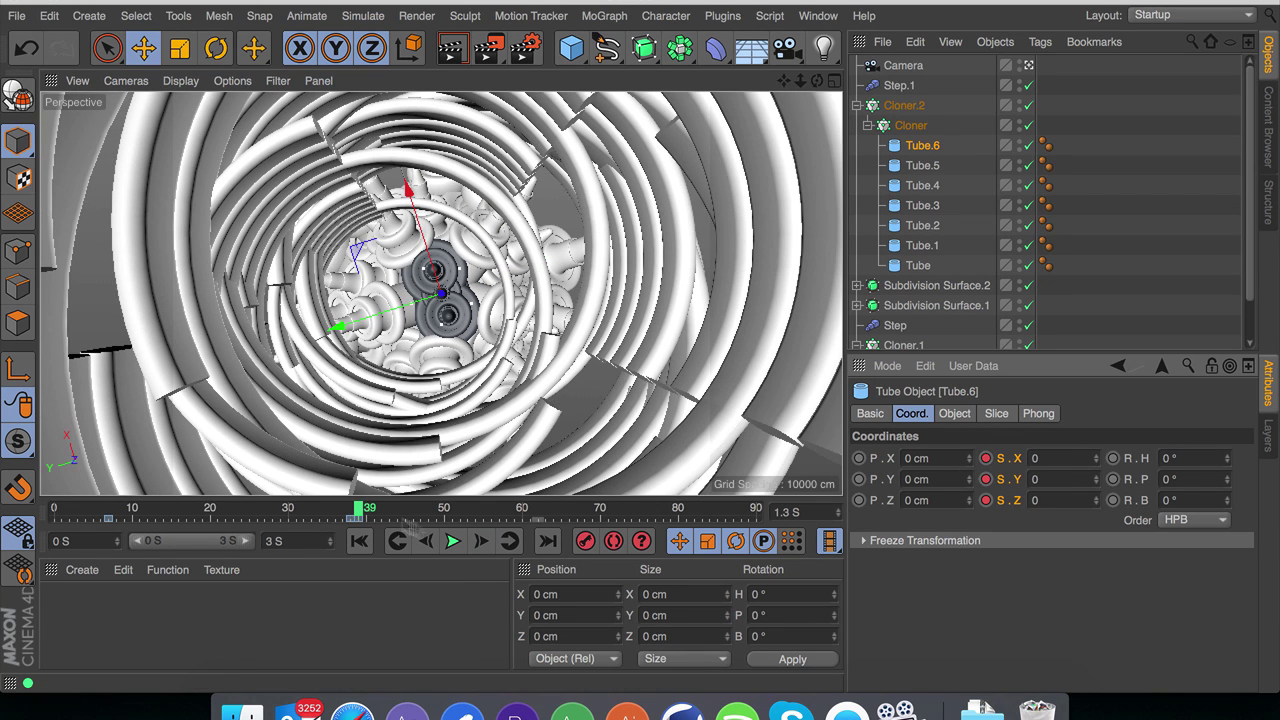
Step: Disable the six other tubes and step through the frames after 39 to check how Tube.6 disappears
{"action": "left_click_drag", "start_coordinate": [1028, 165], "coordinate": [1026, 250]}
{"action": "left_click", "coordinate": [1027, 265]}
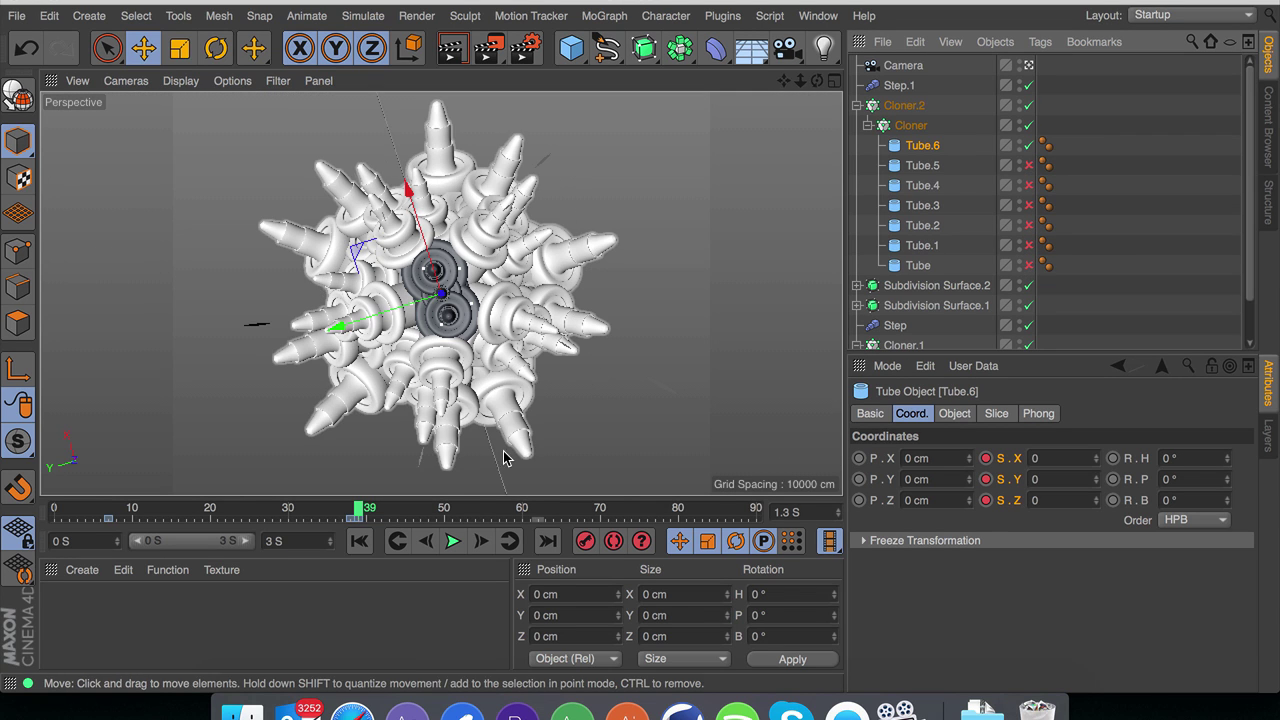
{"action": "left_click", "coordinate": [483, 541]}
{"action": "left_click", "coordinate": [483, 541]}
{"action": "left_click", "coordinate": [483, 541]}
{"action": "left_click", "coordinate": [483, 541]}
{"action": "left_click", "coordinate": [483, 541]}
{"action": "left_click", "coordinate": [483, 541]}
{"action": "left_click", "coordinate": [425, 541]}
{"action": "left_click", "coordinate": [425, 541]}
{"action": "left_click", "coordinate": [425, 541]}
Step: Delete the six disabled tubes, Tube through Tube.5, and select the remaining Tube.6
{"action": "left_click", "coordinate": [912, 165]}
{"action": "left_click", "coordinate": [915, 265], "text": "shift"}
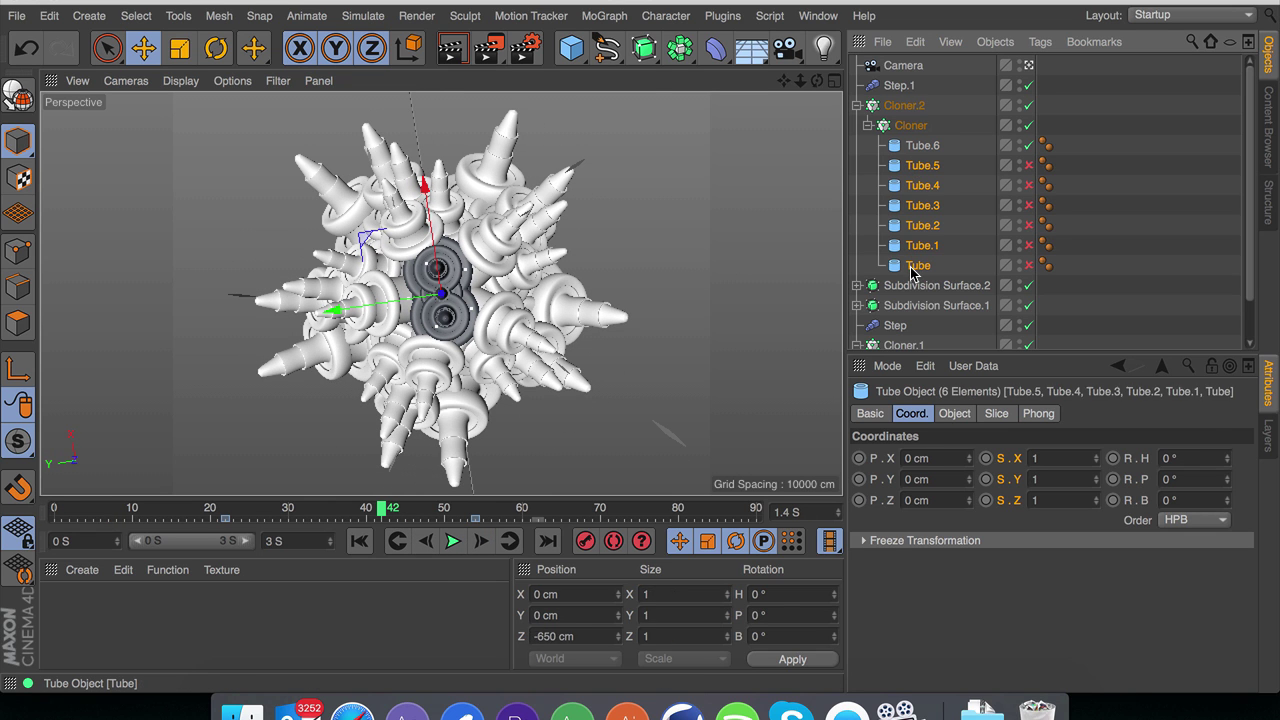
{"action": "key", "text": "Delete"}
{"action": "left_click", "coordinate": [908, 146]}
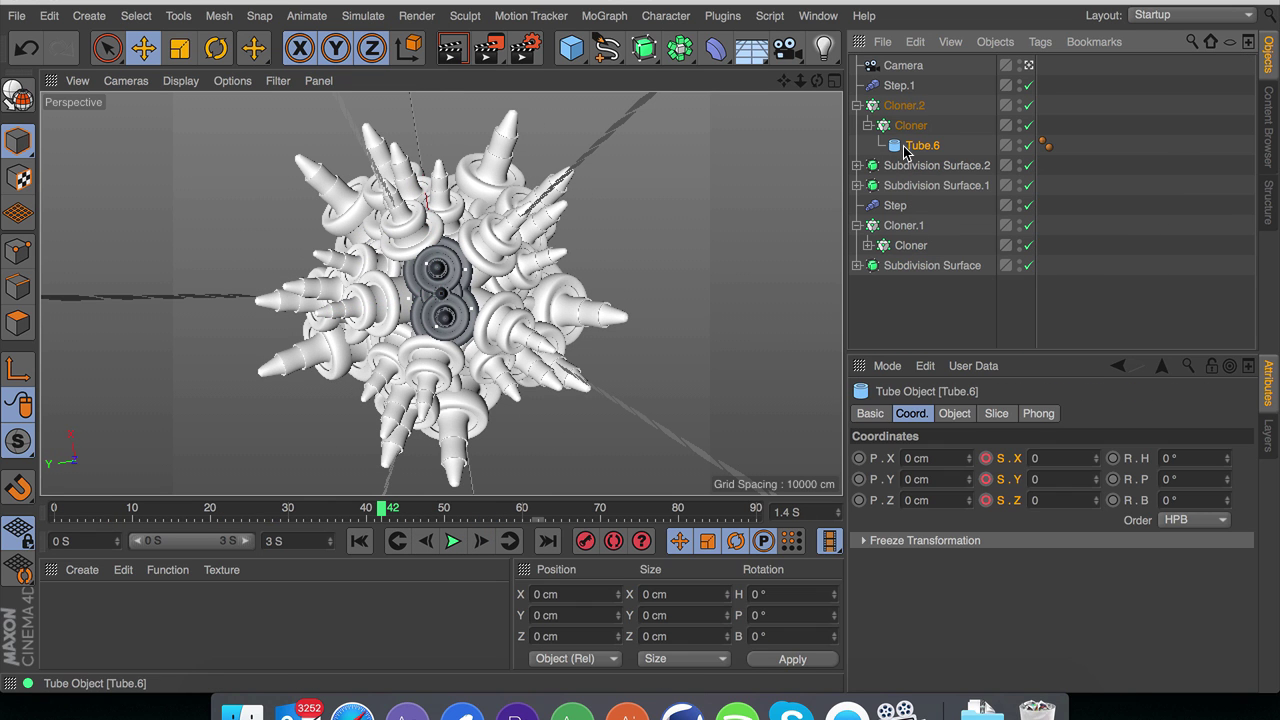
{"action": "scroll", "coordinate": [450, 383], "scroll_direction": "down", "scroll_amount": 5}
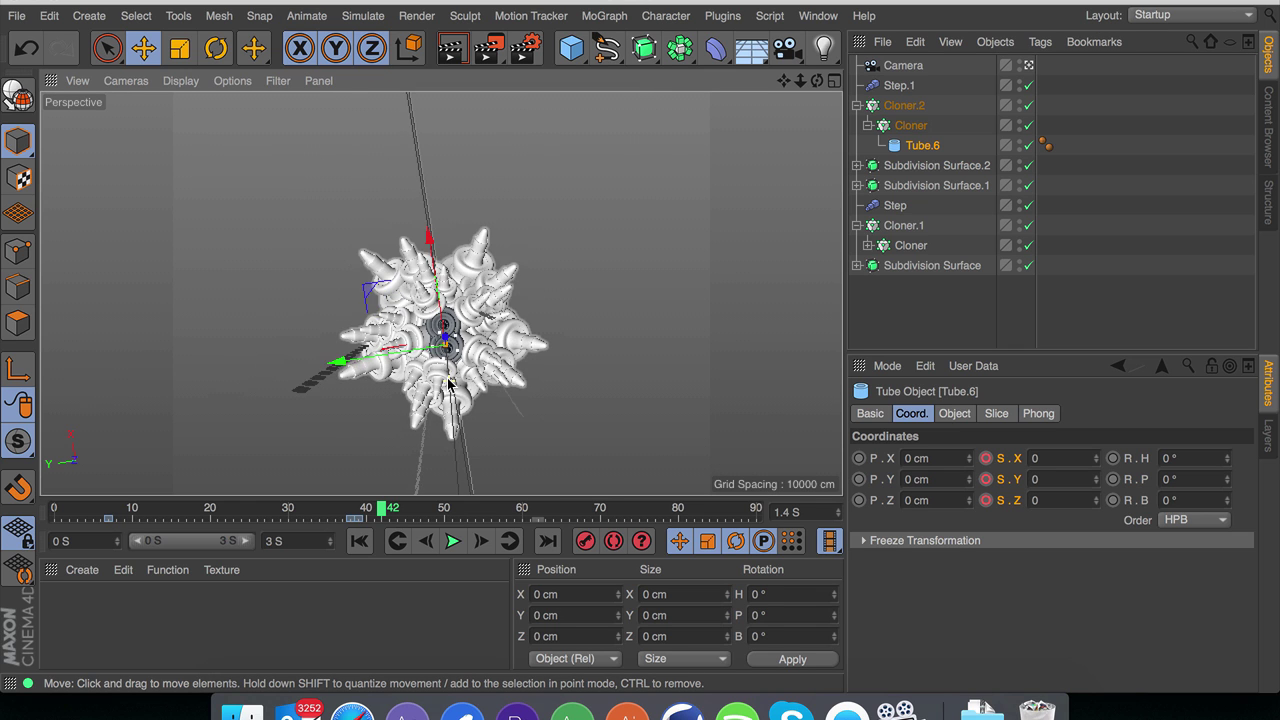
{"action": "scroll", "coordinate": [450, 383], "scroll_direction": "up", "scroll_amount": 5}
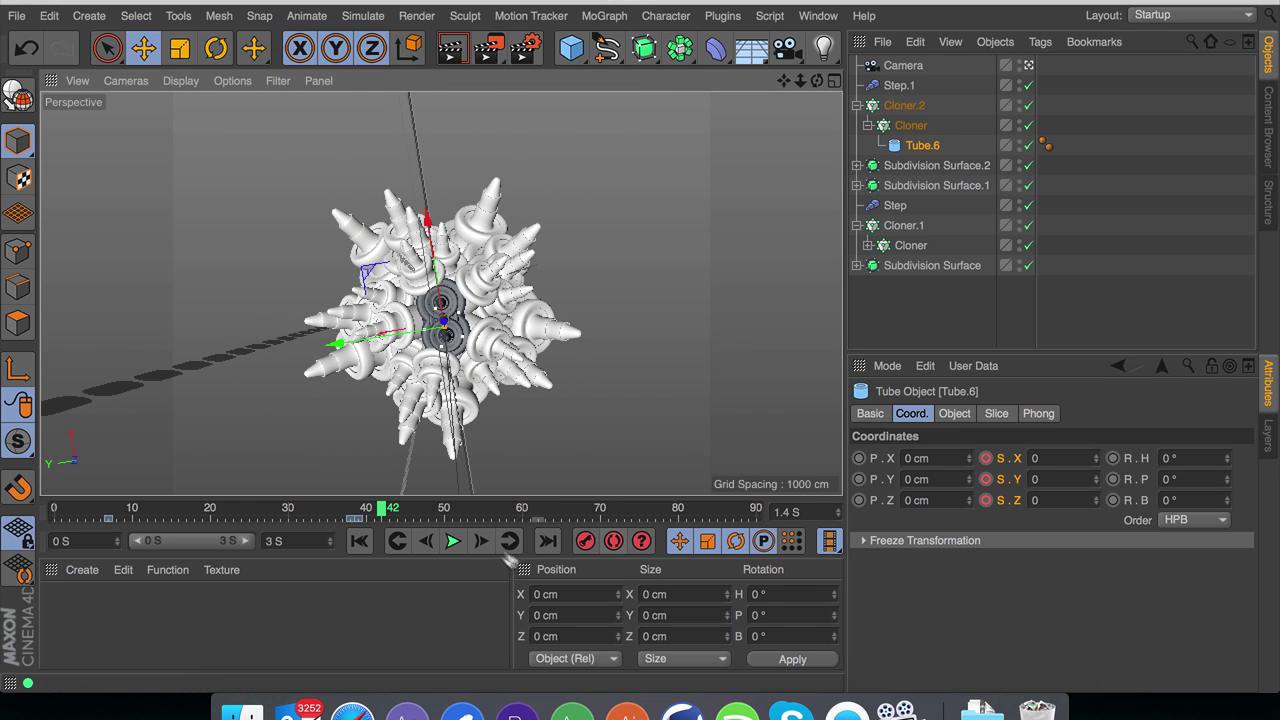
Step: Return to frame 39 and turn off Fix Clone on the Cloner that holds Tube.6
{"action": "left_click_drag", "start_coordinate": [393, 511], "coordinate": [358, 511]}
{"action": "left_click", "coordinate": [912, 125]}
{"action": "left_click", "coordinate": [1010, 414]}
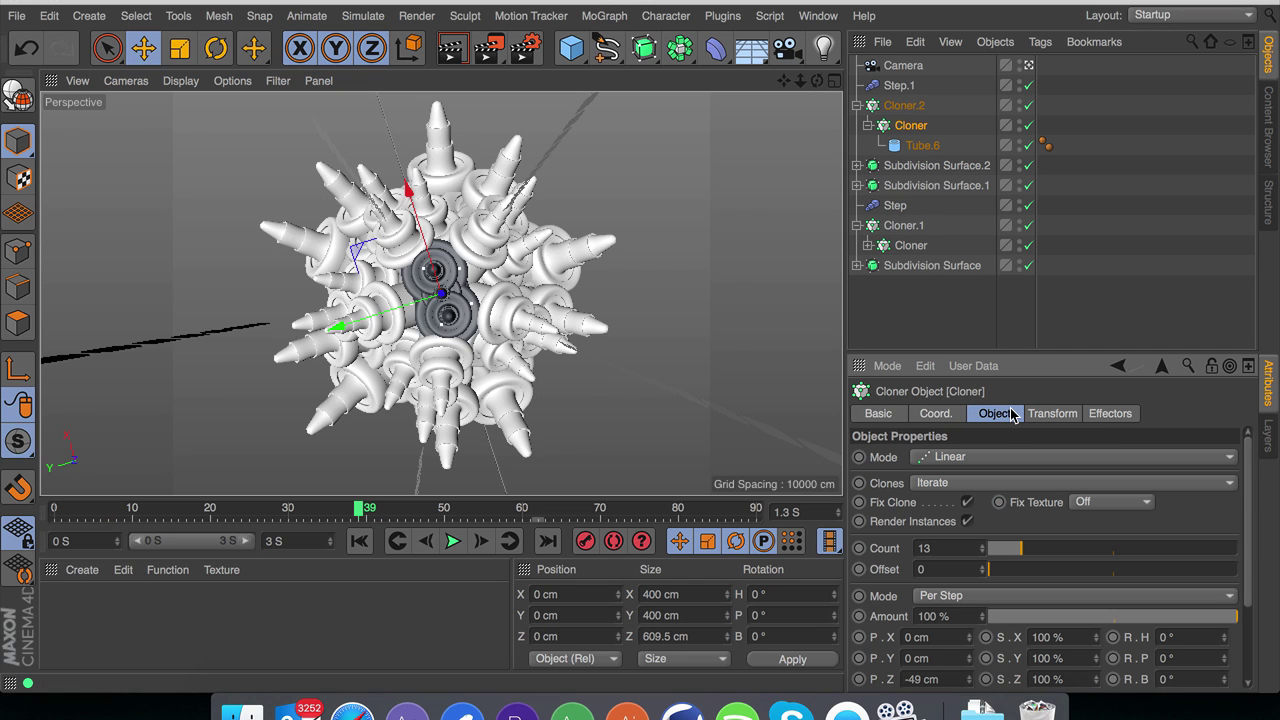
{"action": "left_click", "coordinate": [967, 503]}
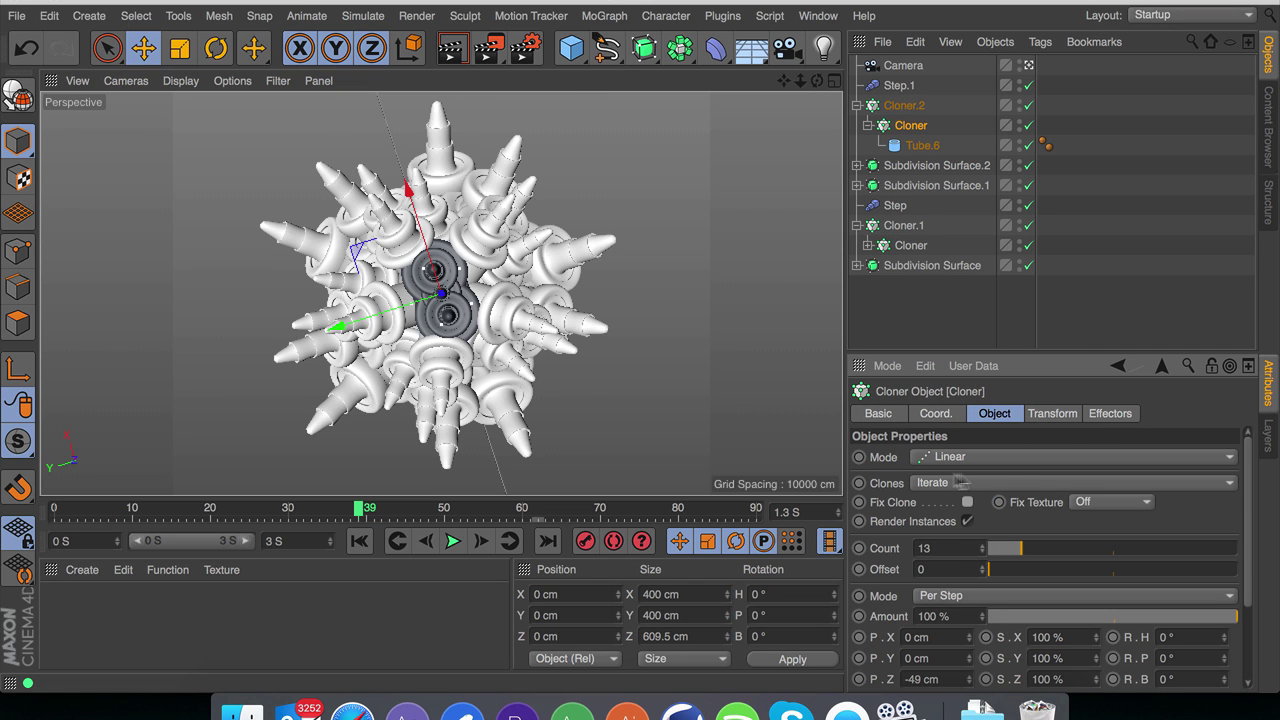
Step: Review Tube.6's coordinates and scrub the timeline back to frame 26 to check its scale keys
{"action": "left_click", "coordinate": [921, 145]}
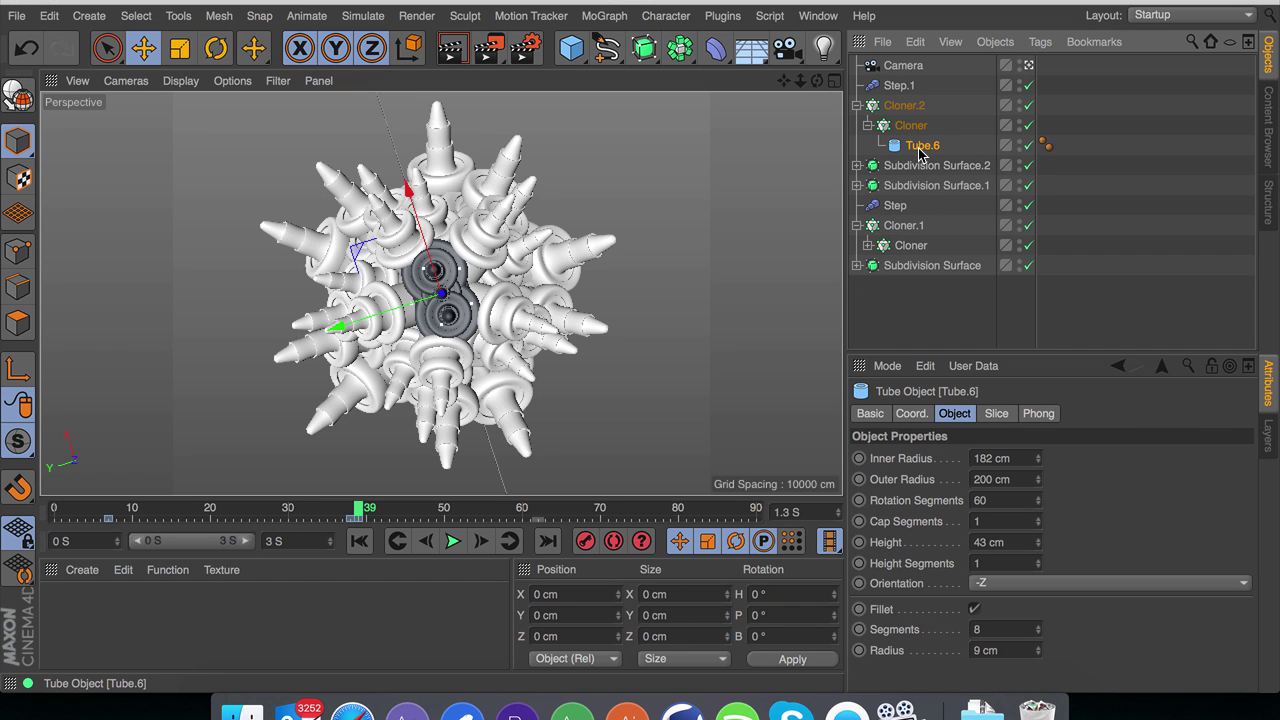
{"action": "left_click", "coordinate": [911, 414]}
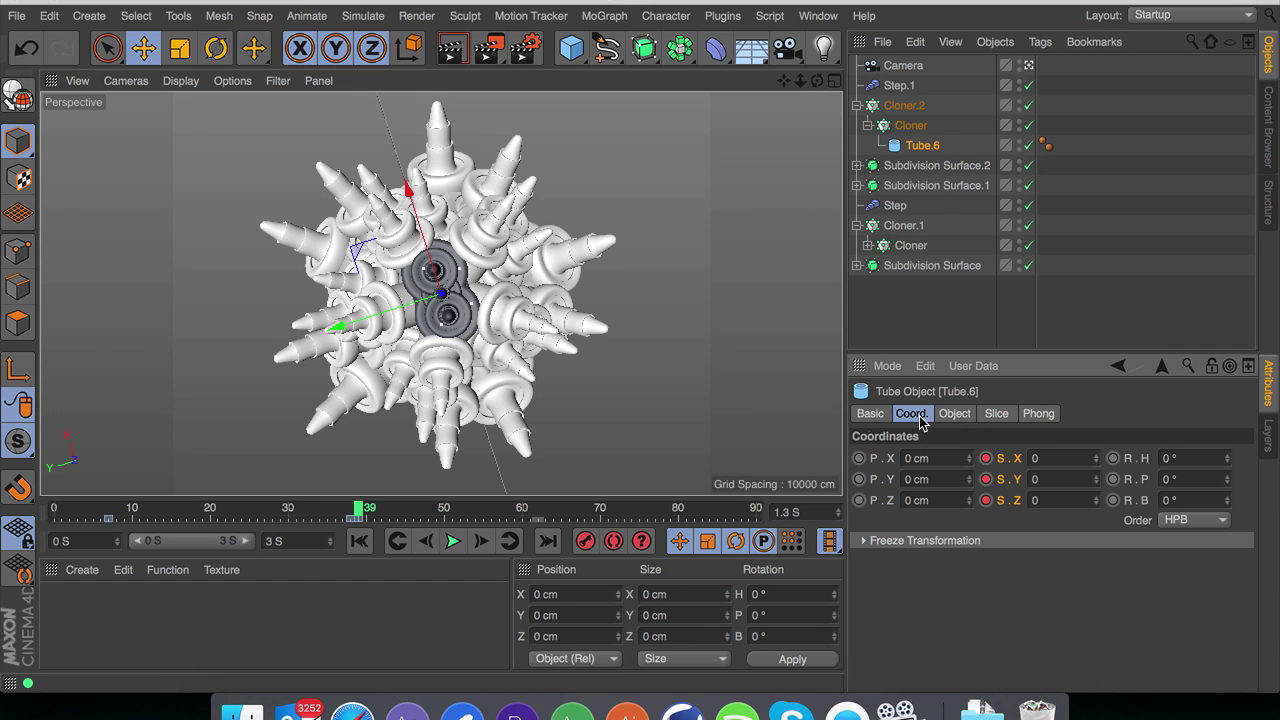
{"action": "left_click", "coordinate": [916, 458]}
{"action": "left_click_drag", "start_coordinate": [948, 478], "coordinate": [811, 478]}
{"action": "left_click", "coordinate": [1007, 587]}
{"action": "left_click_drag", "start_coordinate": [357, 508], "coordinate": [257, 508]}
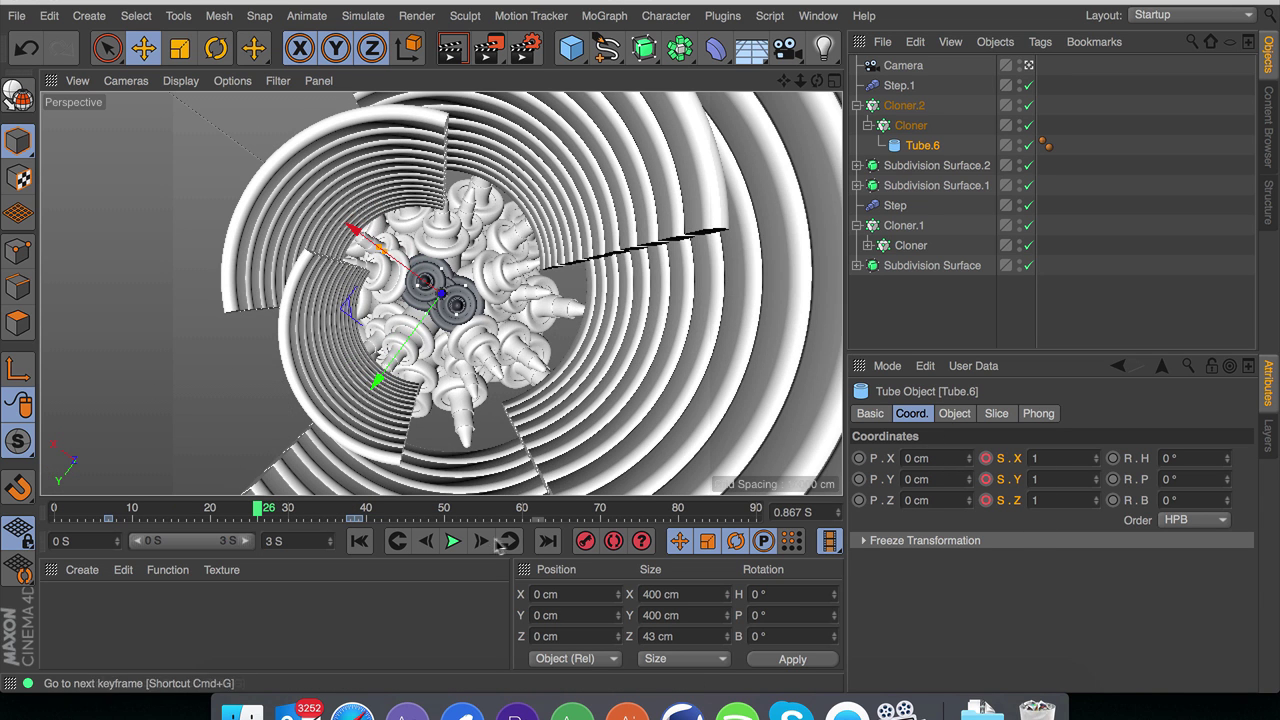
Step: Play the animation, stop it and scrub to frame 18 to examine the tube rings
{"action": "left_click", "coordinate": [452, 541]}
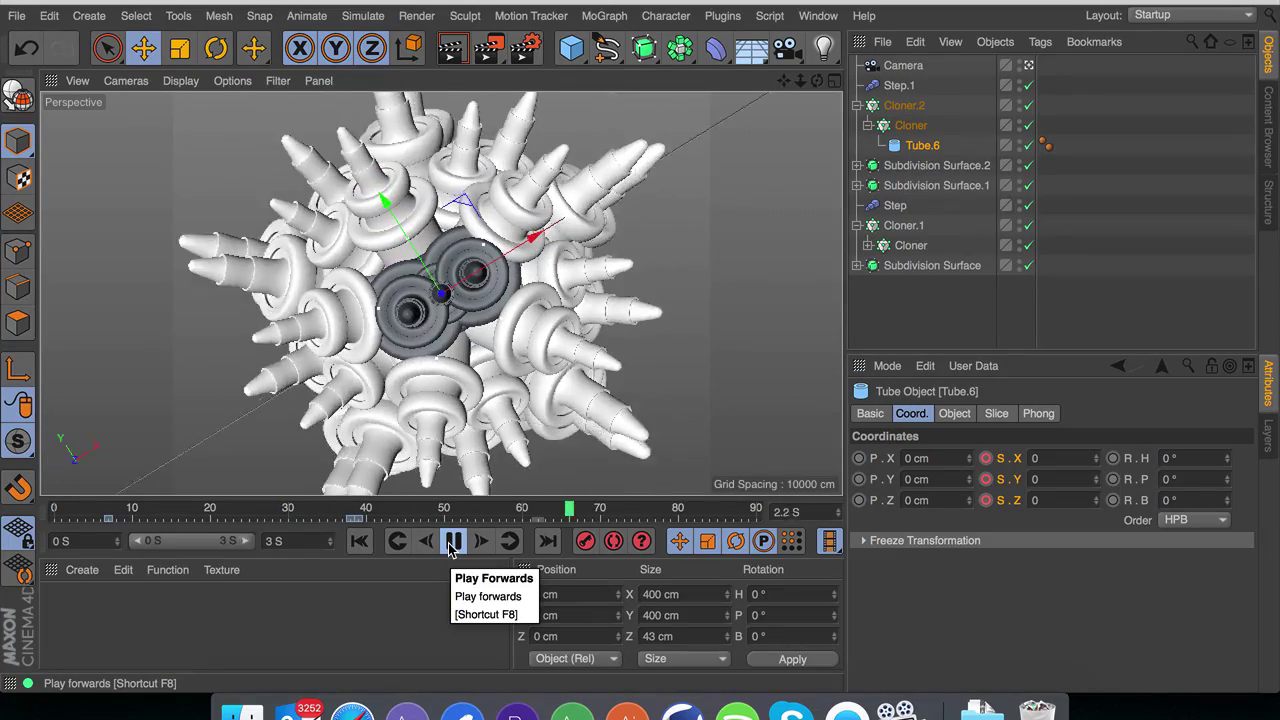
{"action": "left_click", "coordinate": [452, 541]}
{"action": "left_click", "coordinate": [377, 510]}
{"action": "left_click_drag", "start_coordinate": [452, 510], "coordinate": [450, 634]}
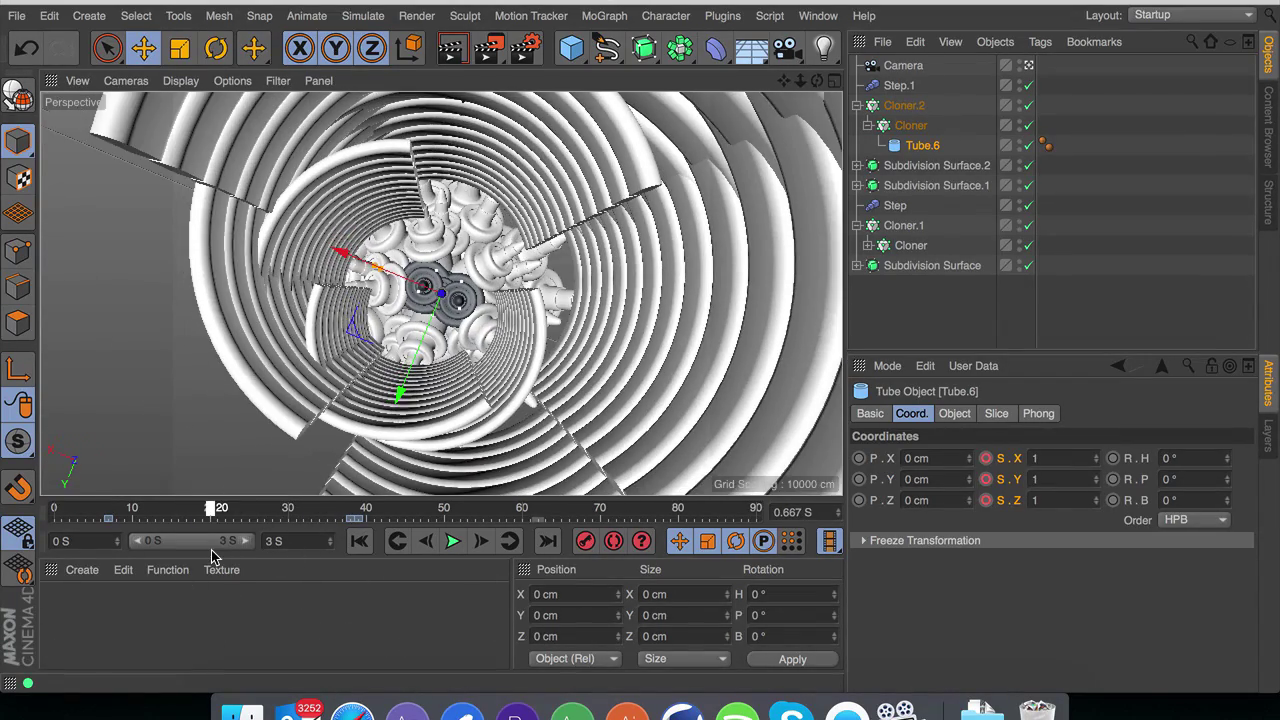
{"action": "mouse_move", "coordinate": [175, 561]}
{"action": "left_mouse_down"}
{"action": "mouse_move", "coordinate": [153, 561]}
{"action": "mouse_move", "coordinate": [197, 553]}
{"action": "left_mouse_up"}
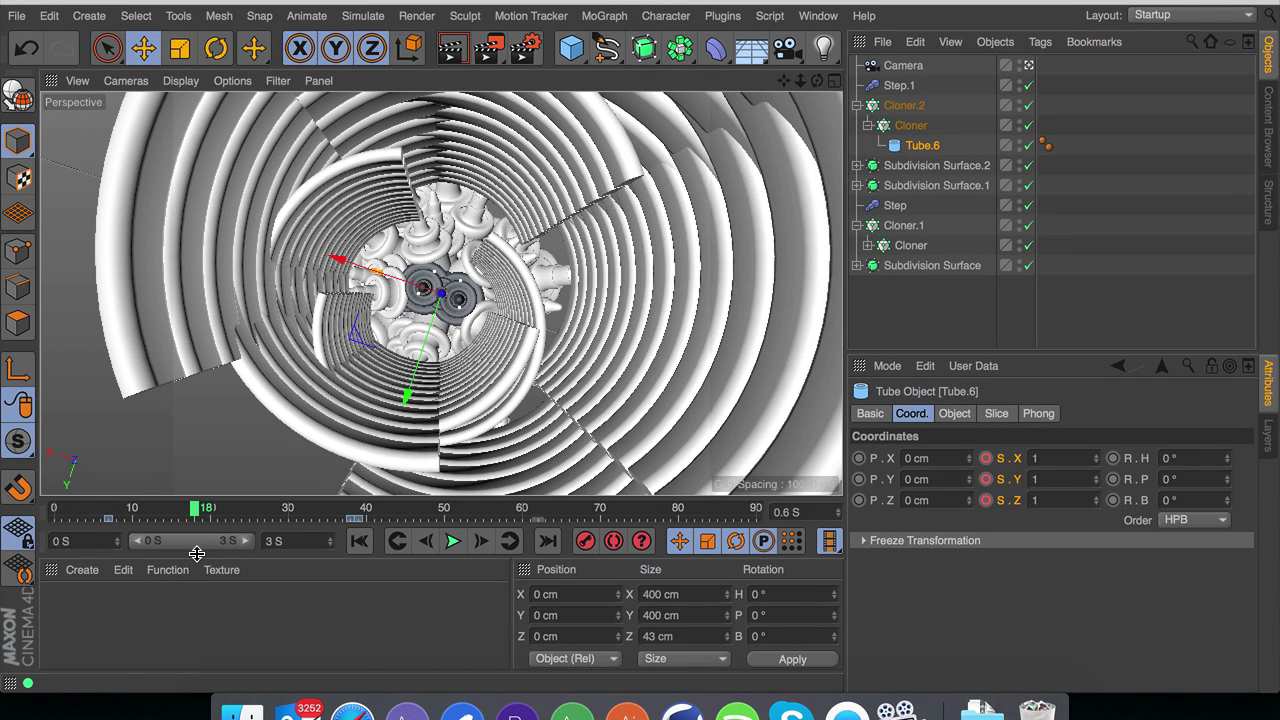